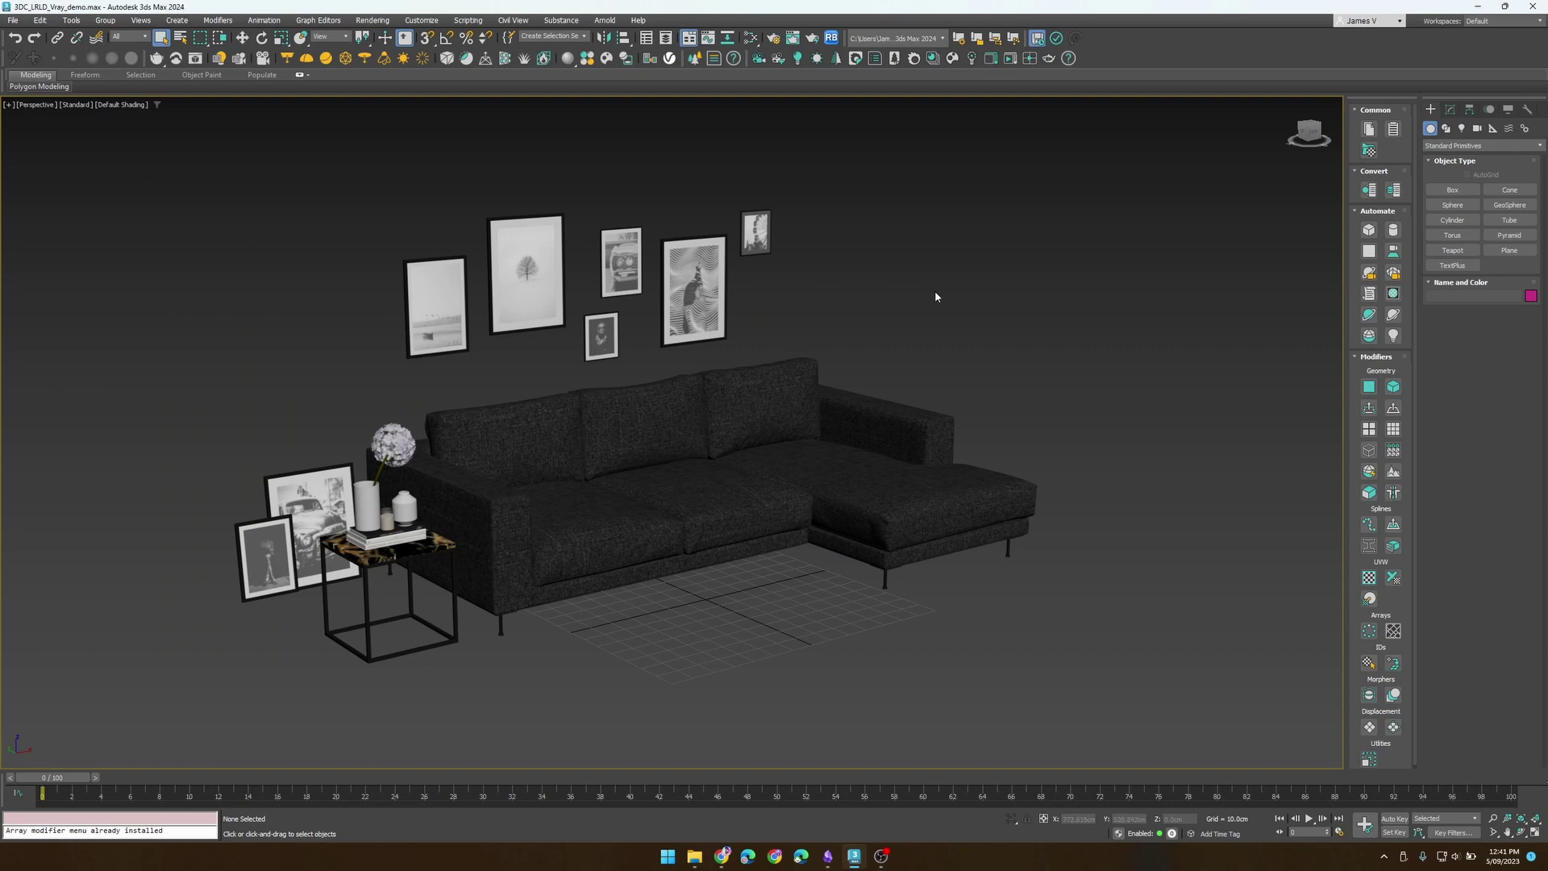
Switch to Chrome and examine the final.glb sofa scene in the Babylon.js sandbox from another angle
click(713, 851)
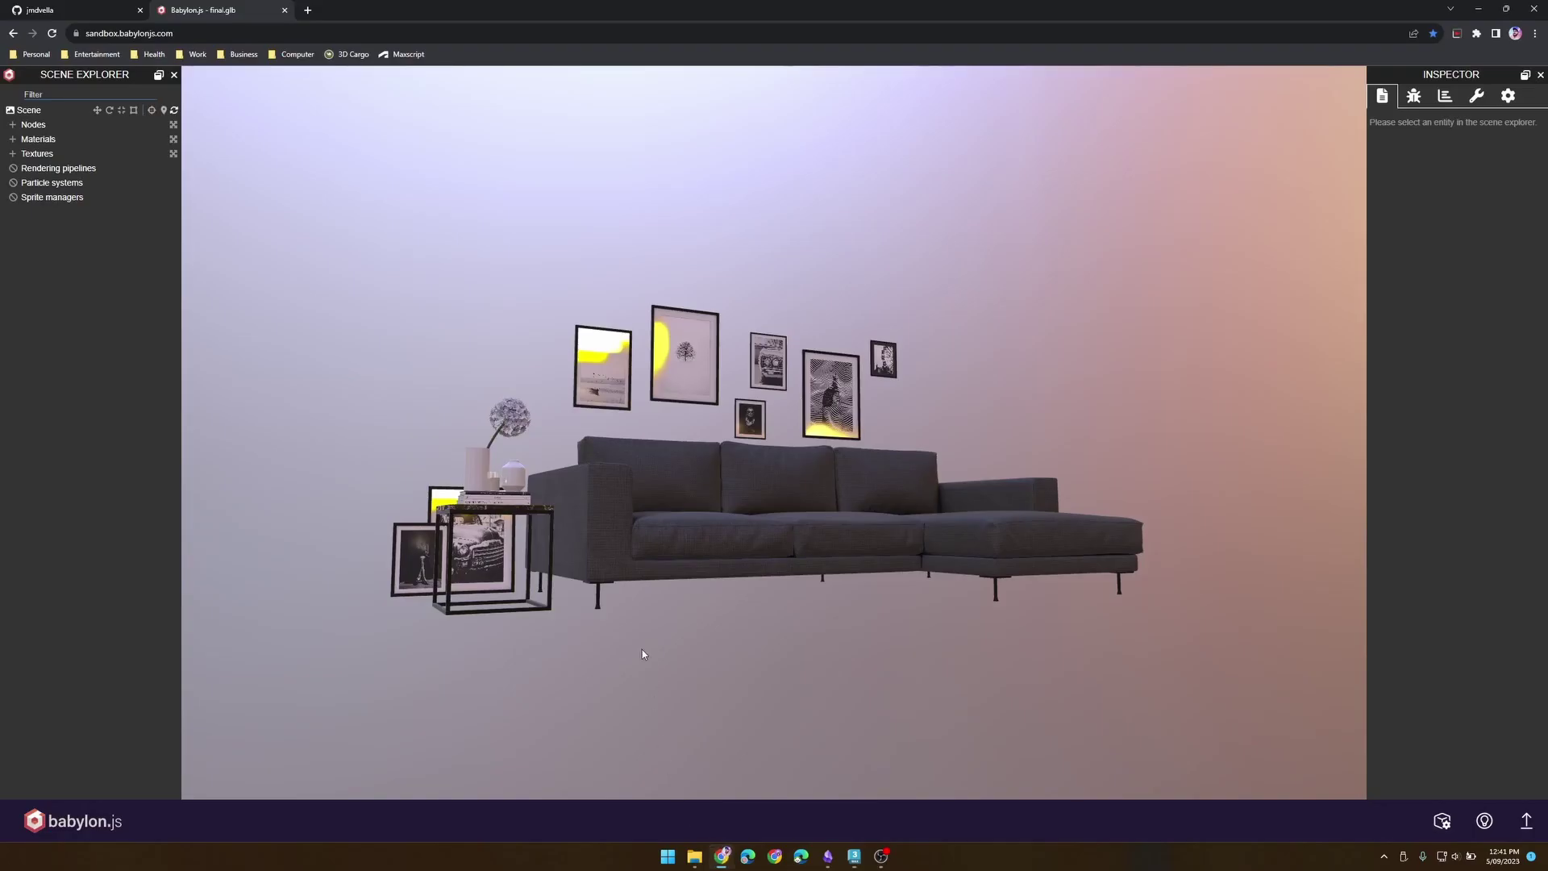
drag(642, 652, 718, 588)
scroll(699, 614, up, 3)
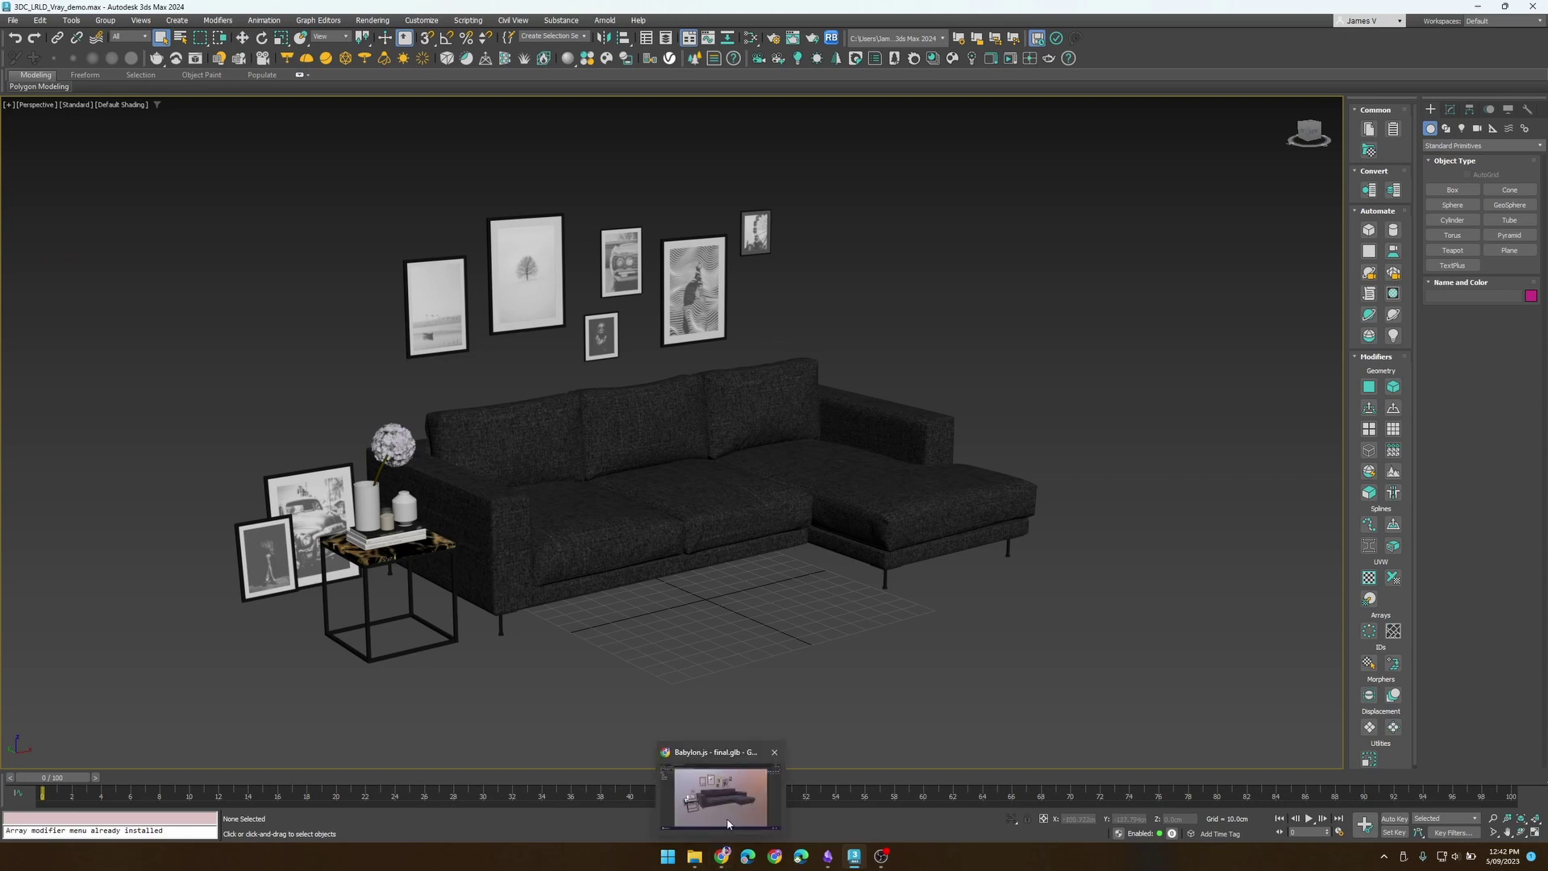
In Chrome, open the 3dsmax-scripts GitHub repository and open JV_VrayToGLB.ms and JV_VrayToGLB_KeepMultiSub.ms in separate tabs
click(734, 774)
click(87, 10)
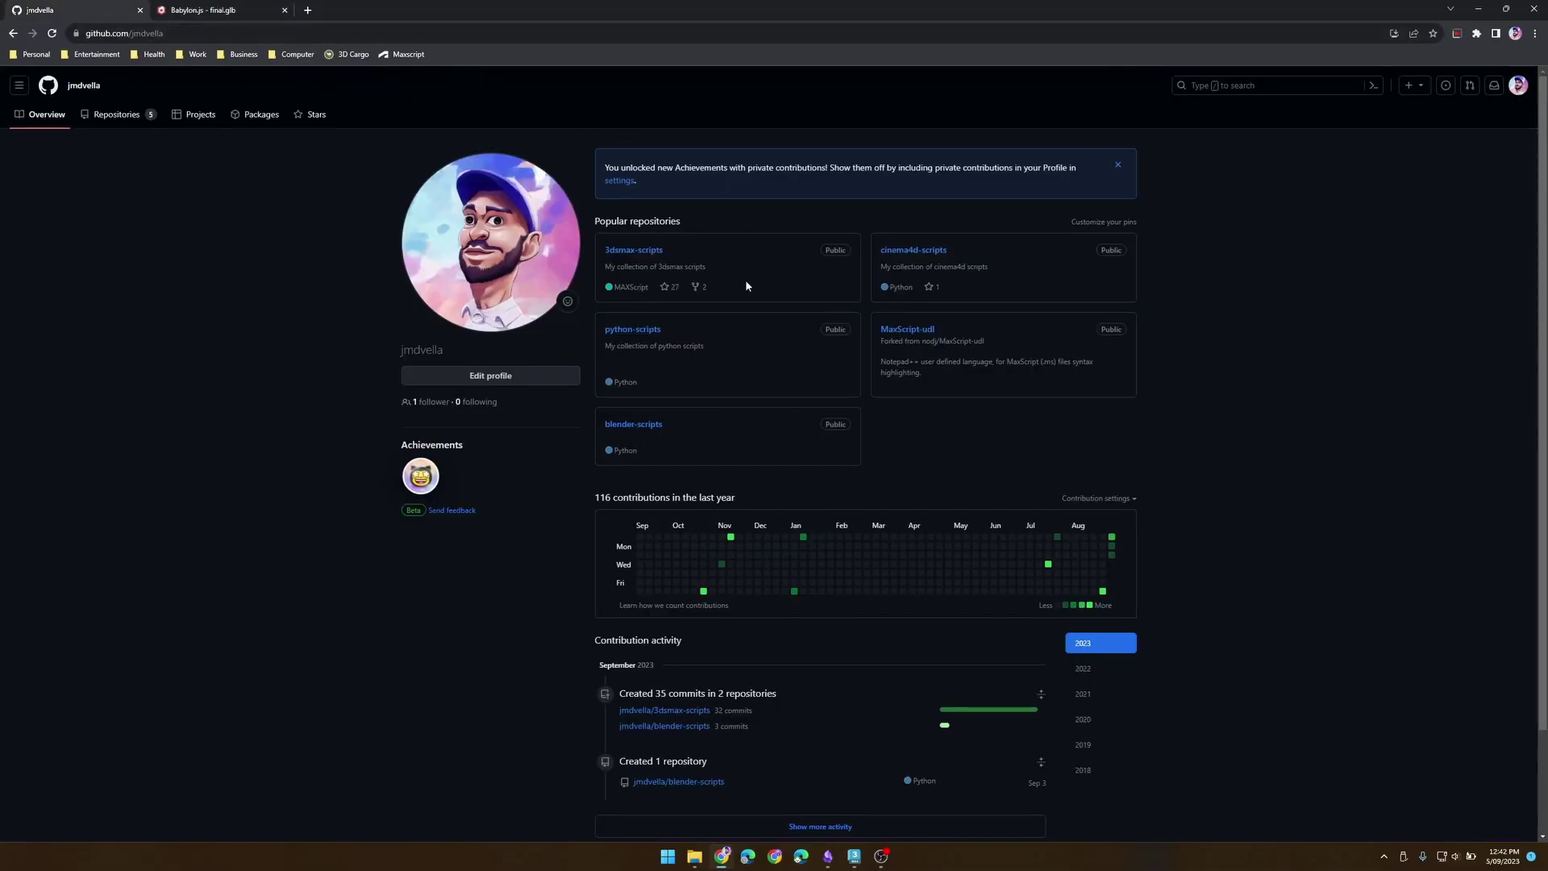
click(638, 252)
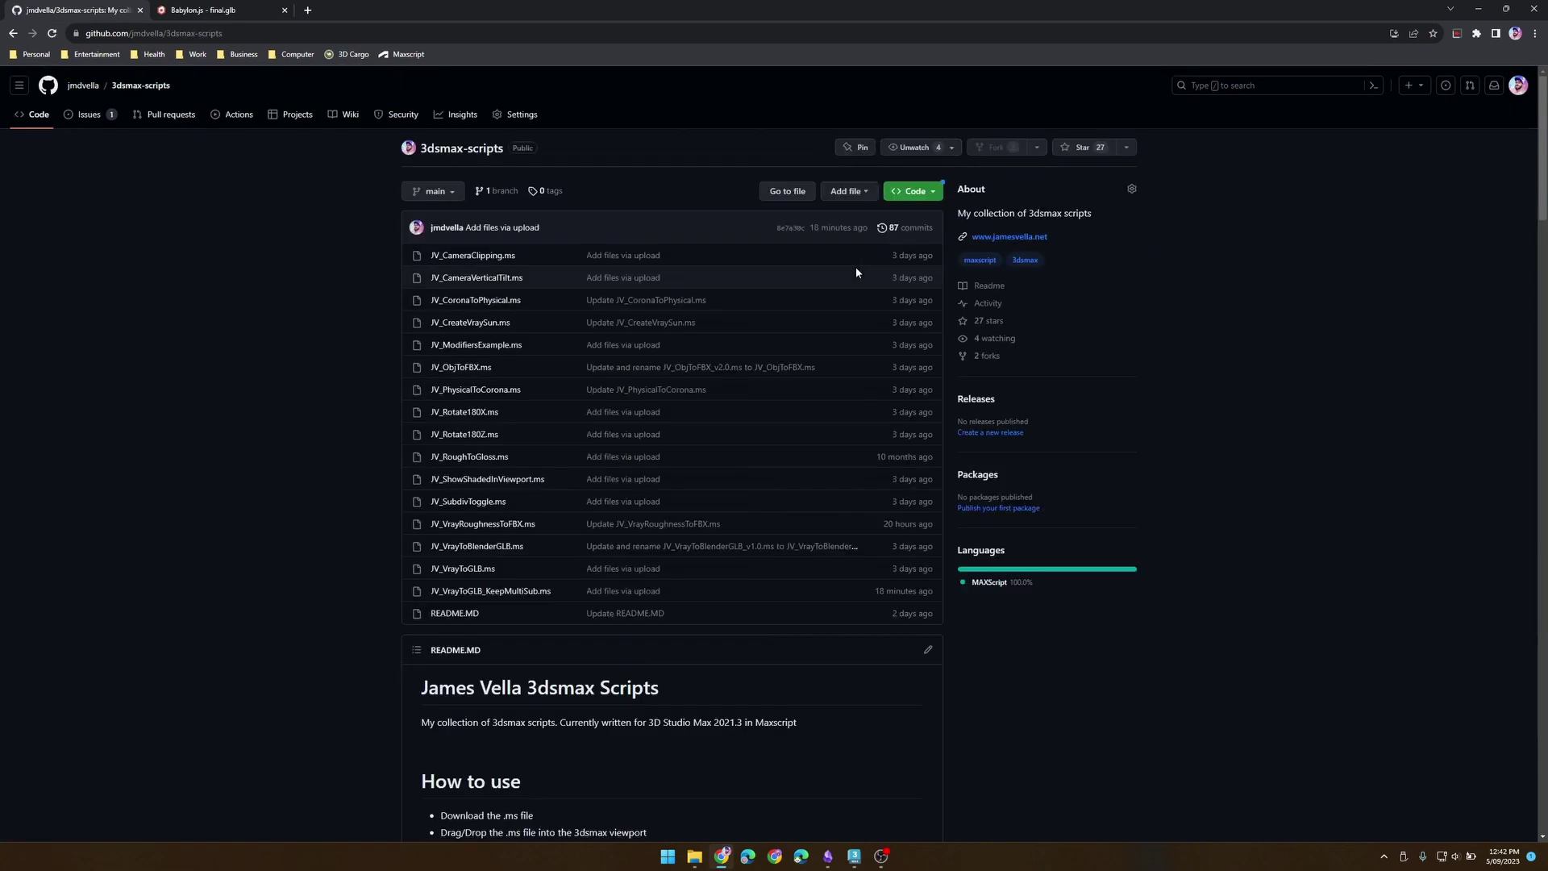
middle_click(484, 569)
middle_click(509, 591)
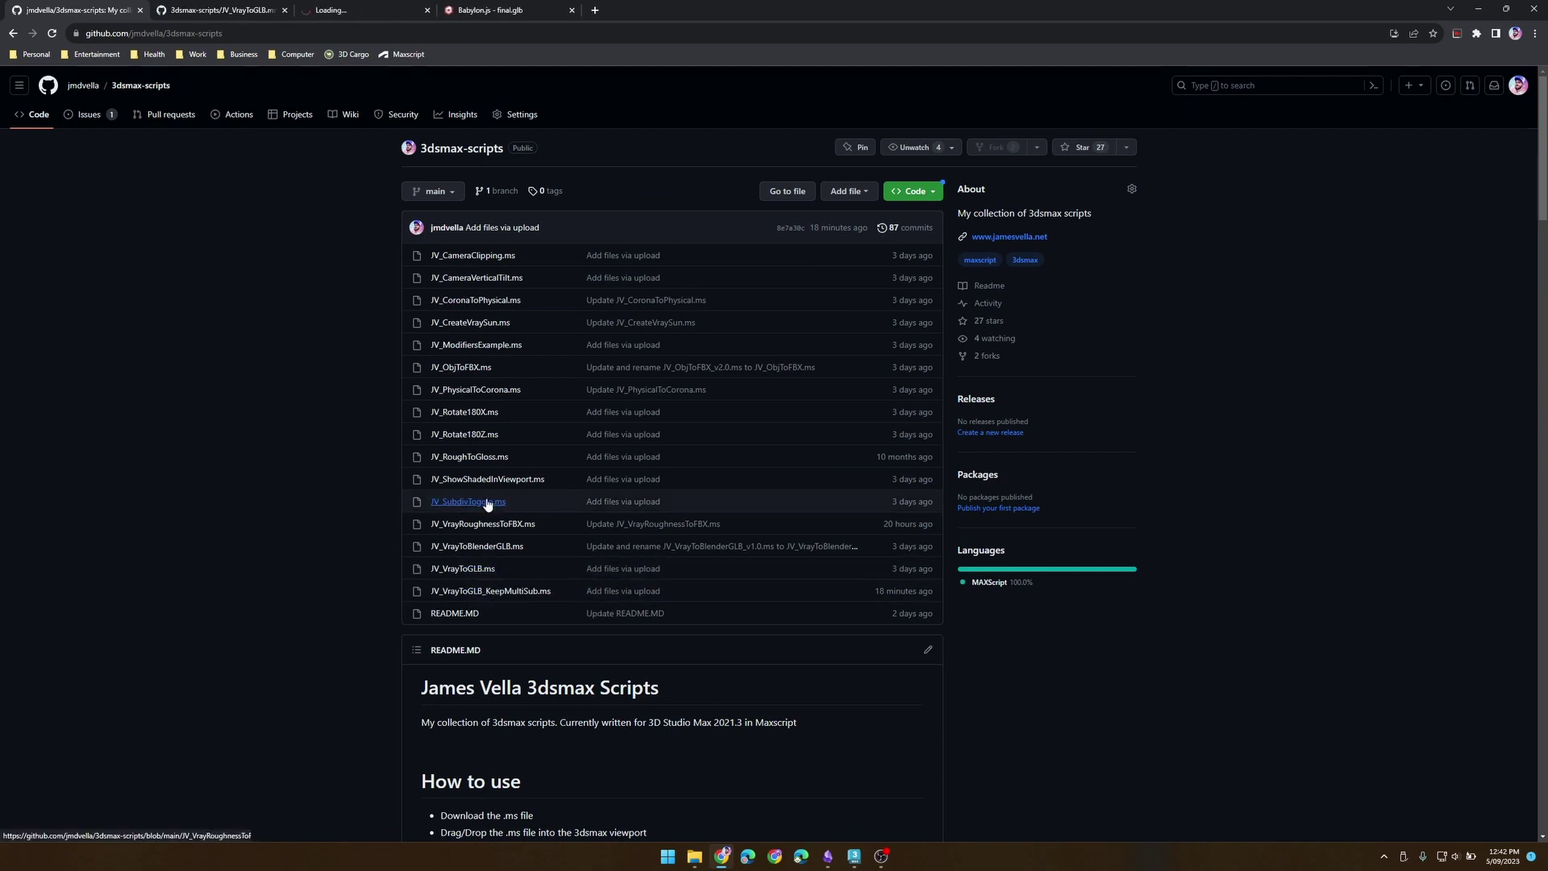
Download JV_VrayToGLB.ms and JV_VrayToGLB_KeepMultiSub.ms from their GitHub file pages
click(221, 8)
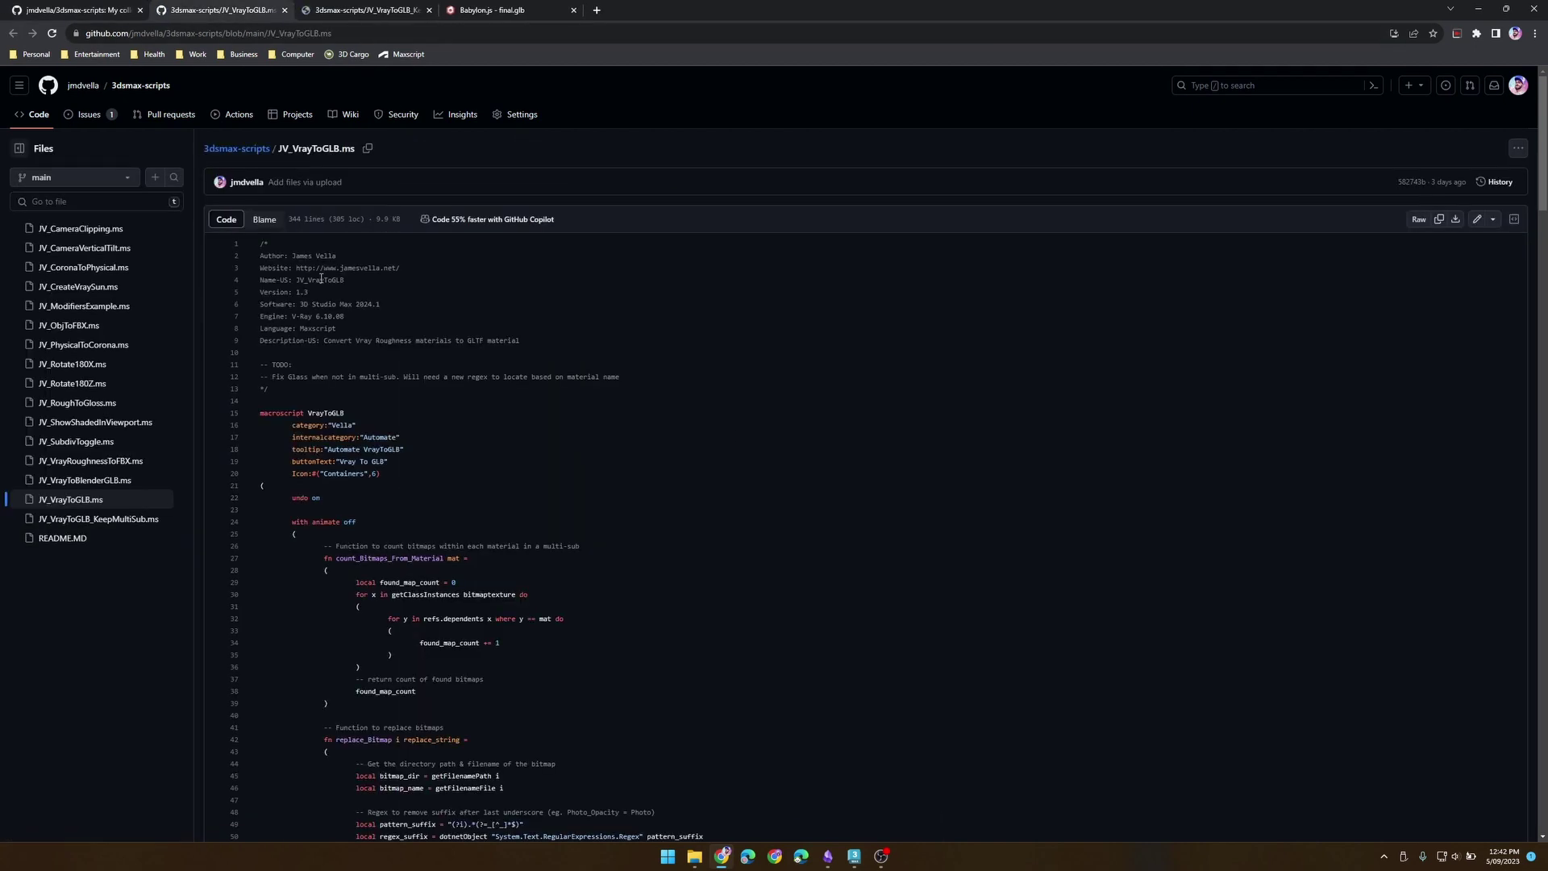
click(1517, 151)
click(1413, 194)
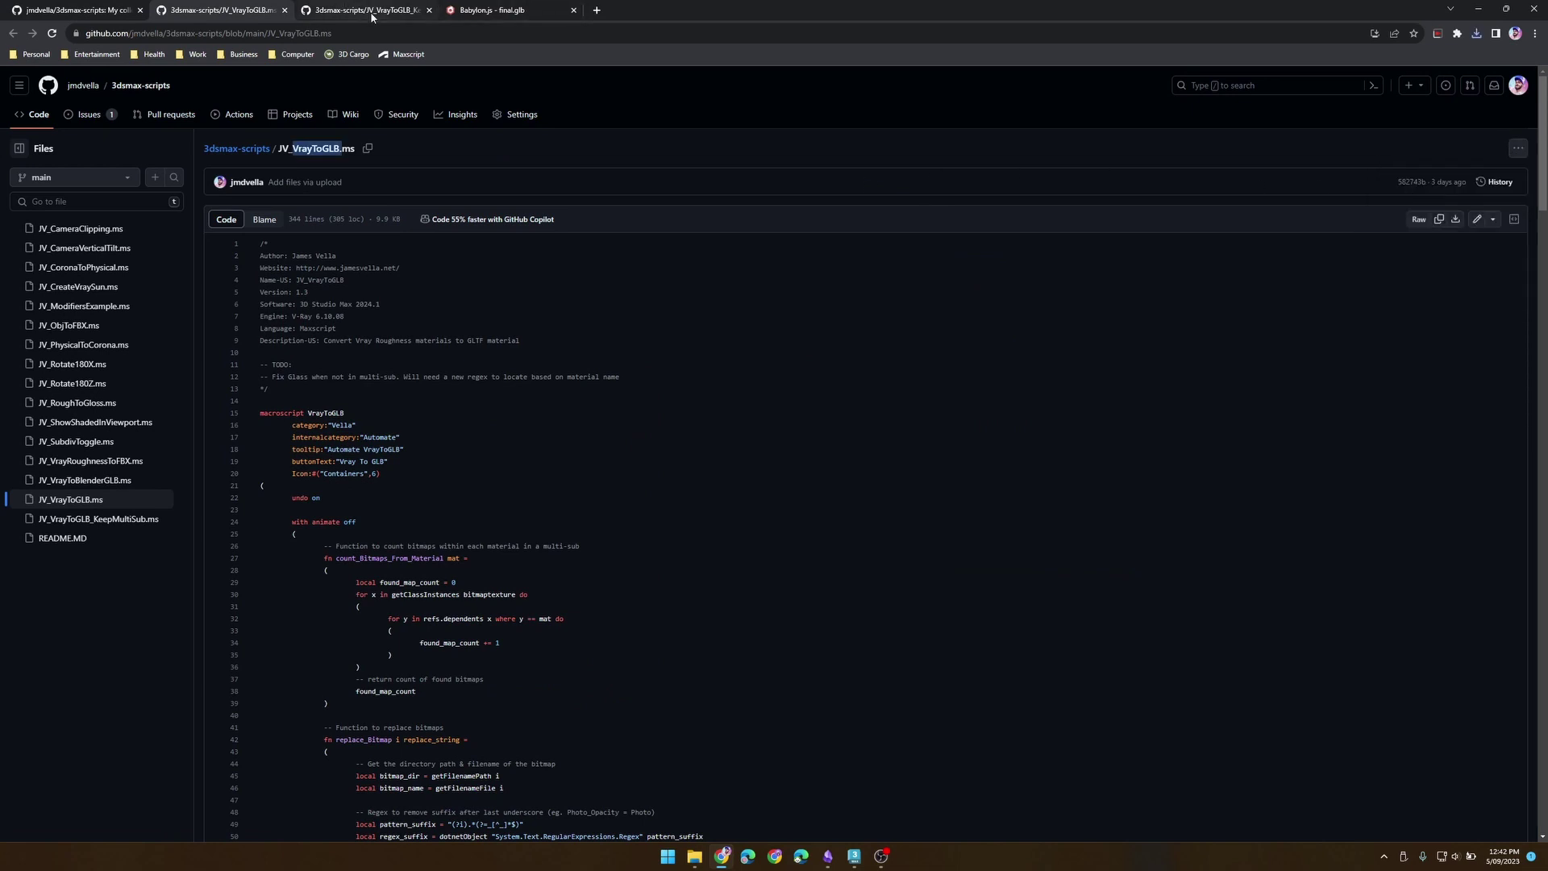
click(373, 16)
click(1518, 147)
click(1402, 197)
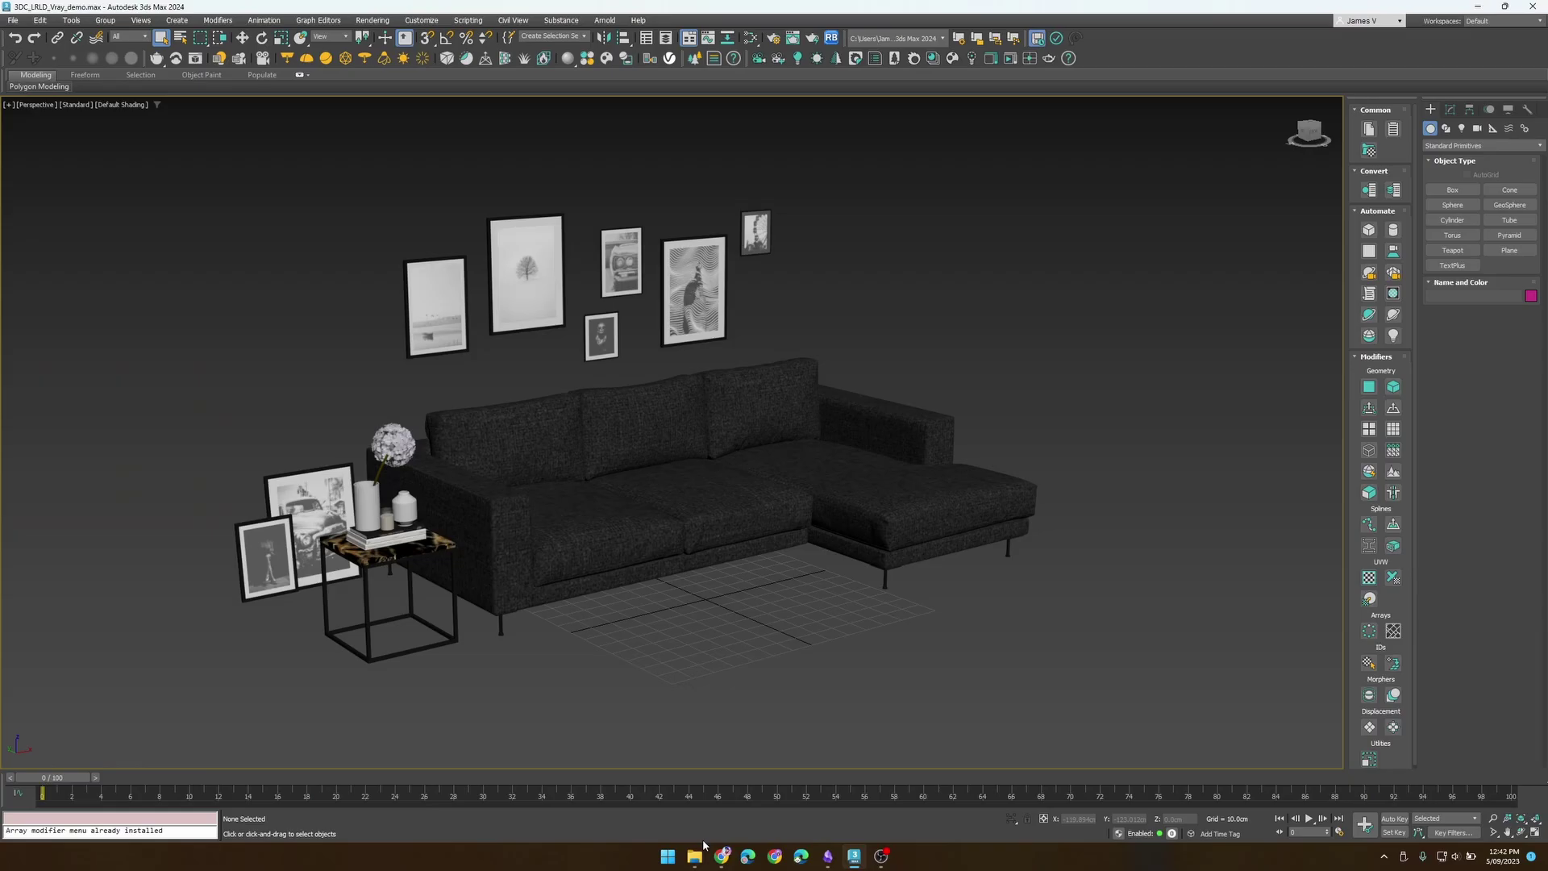
Install JV_VrayToGLB.ms from the Downloads folder into 3ds Max
click(693, 857)
click(643, 804)
click(313, 264)
drag(131, 316, 80, 276)
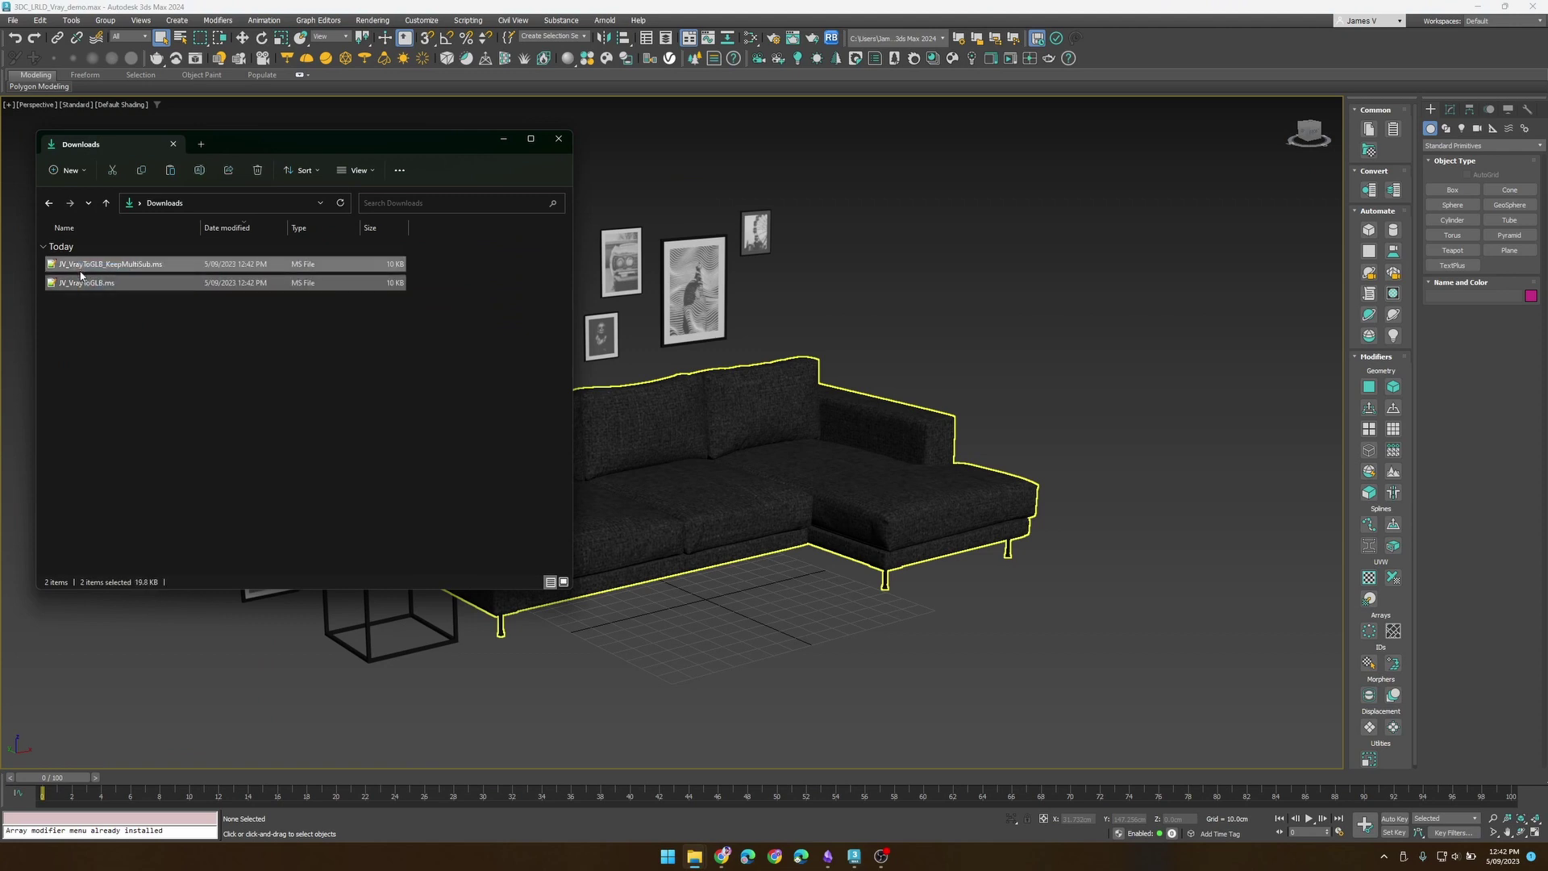
click(229, 378)
click(935, 294)
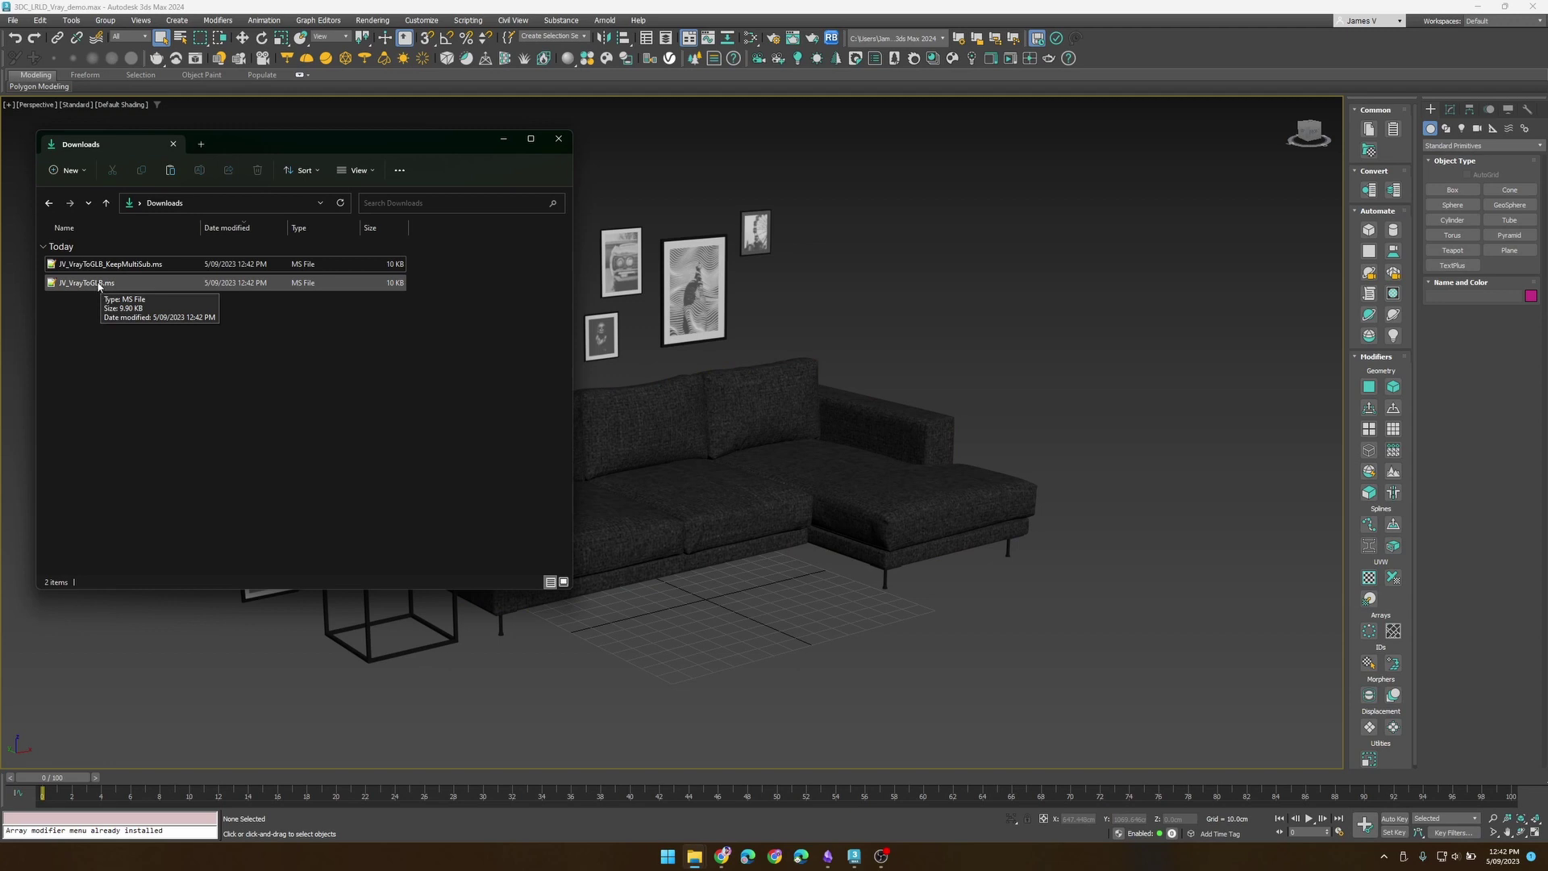
drag(102, 284, 1048, 66)
Customize the interface by placing the Vella category's Automate VrayToGLB action on the main toolbar
right_click(1099, 42)
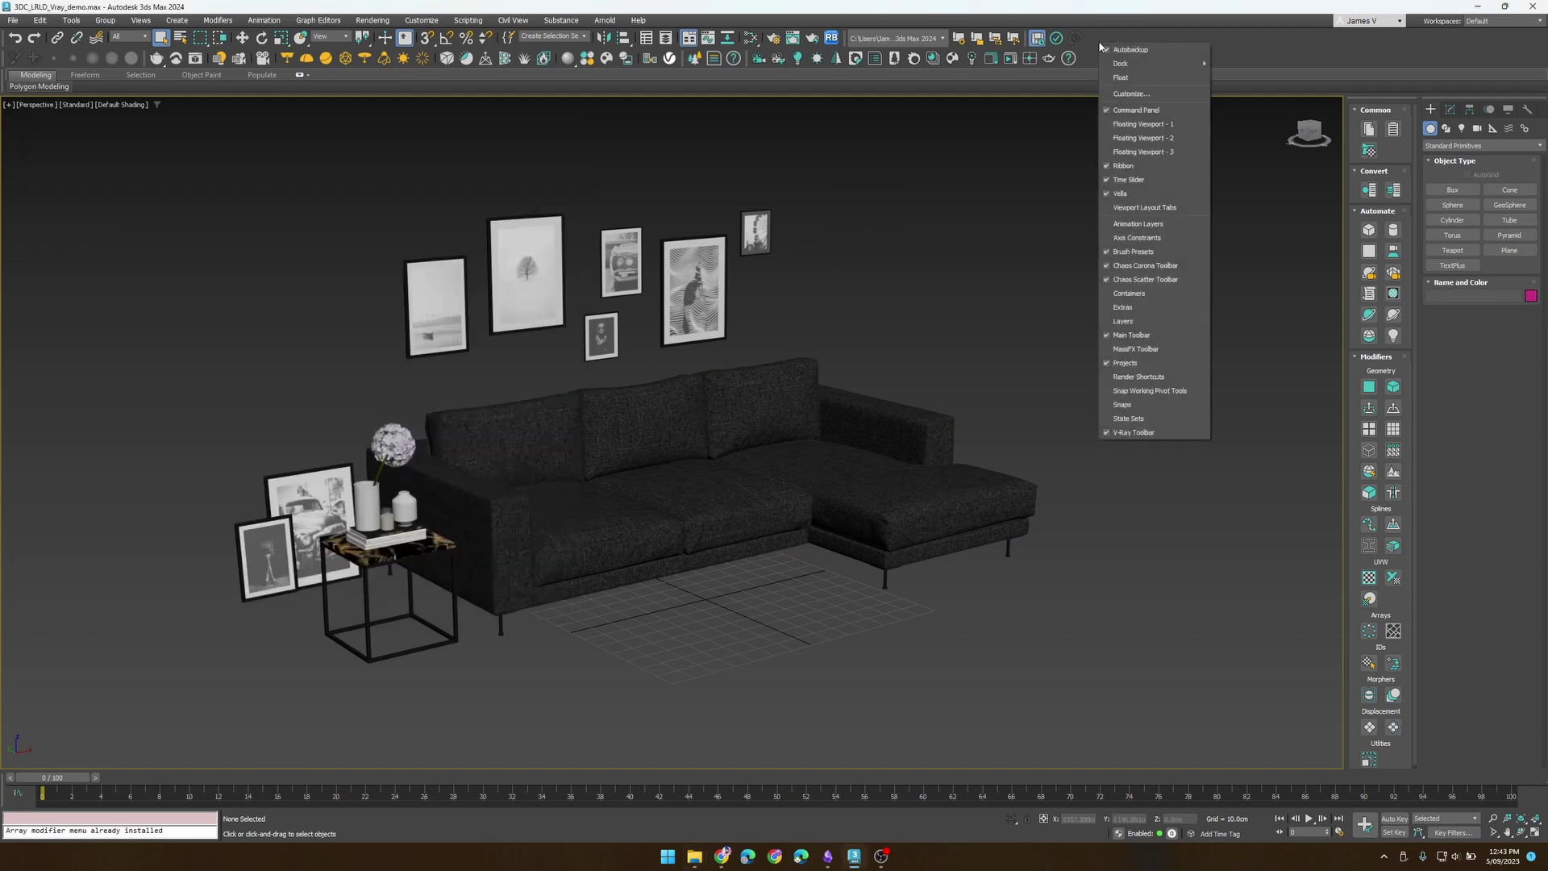
click(1147, 100)
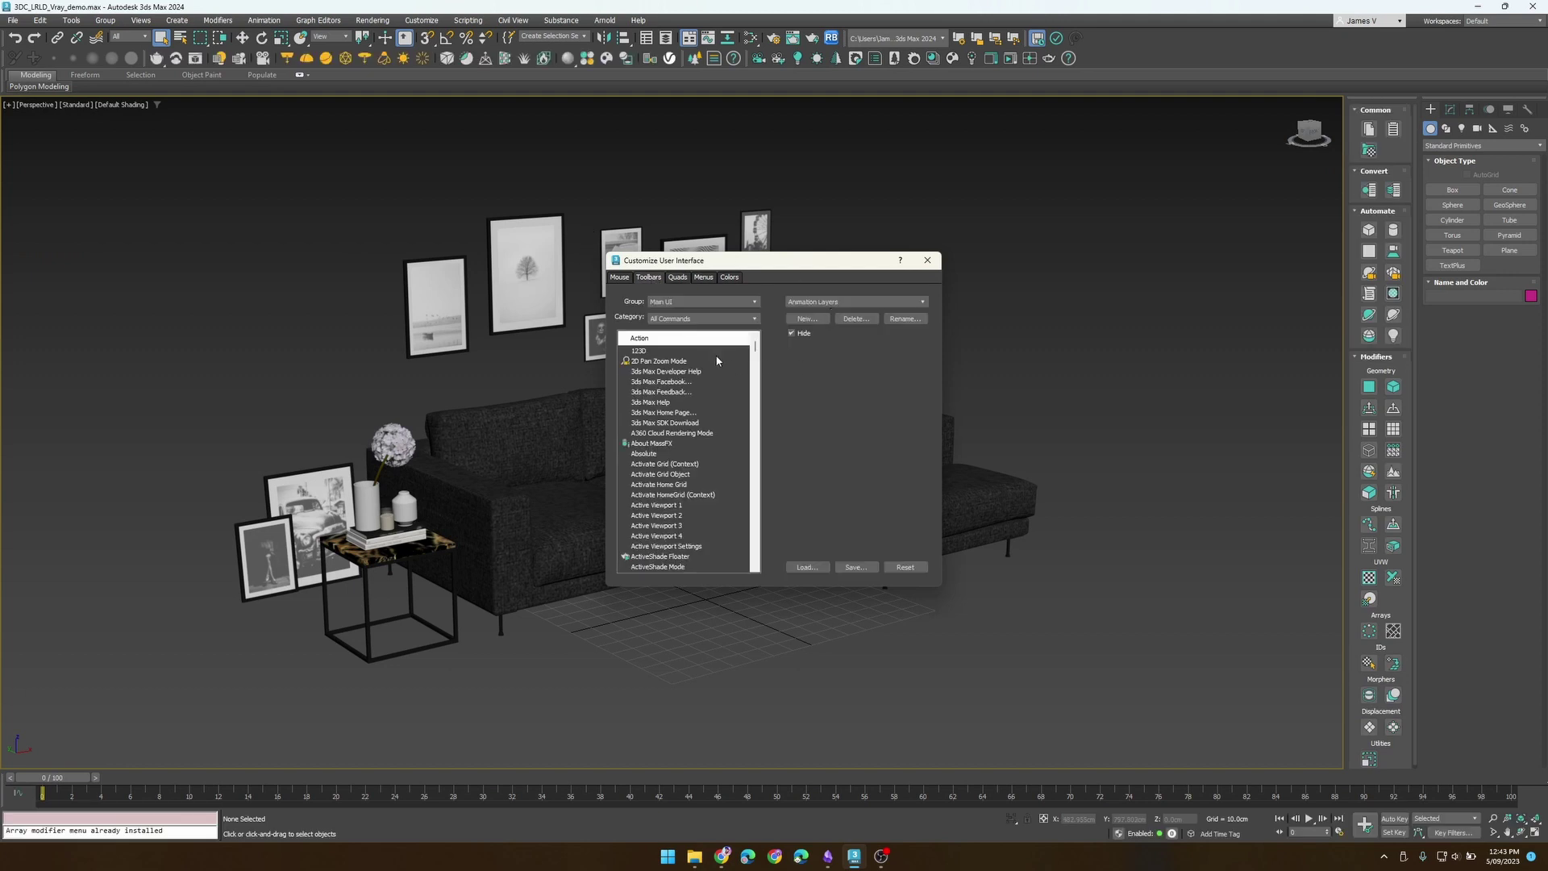
click(692, 319)
drag(756, 363, 755, 531)
click(676, 474)
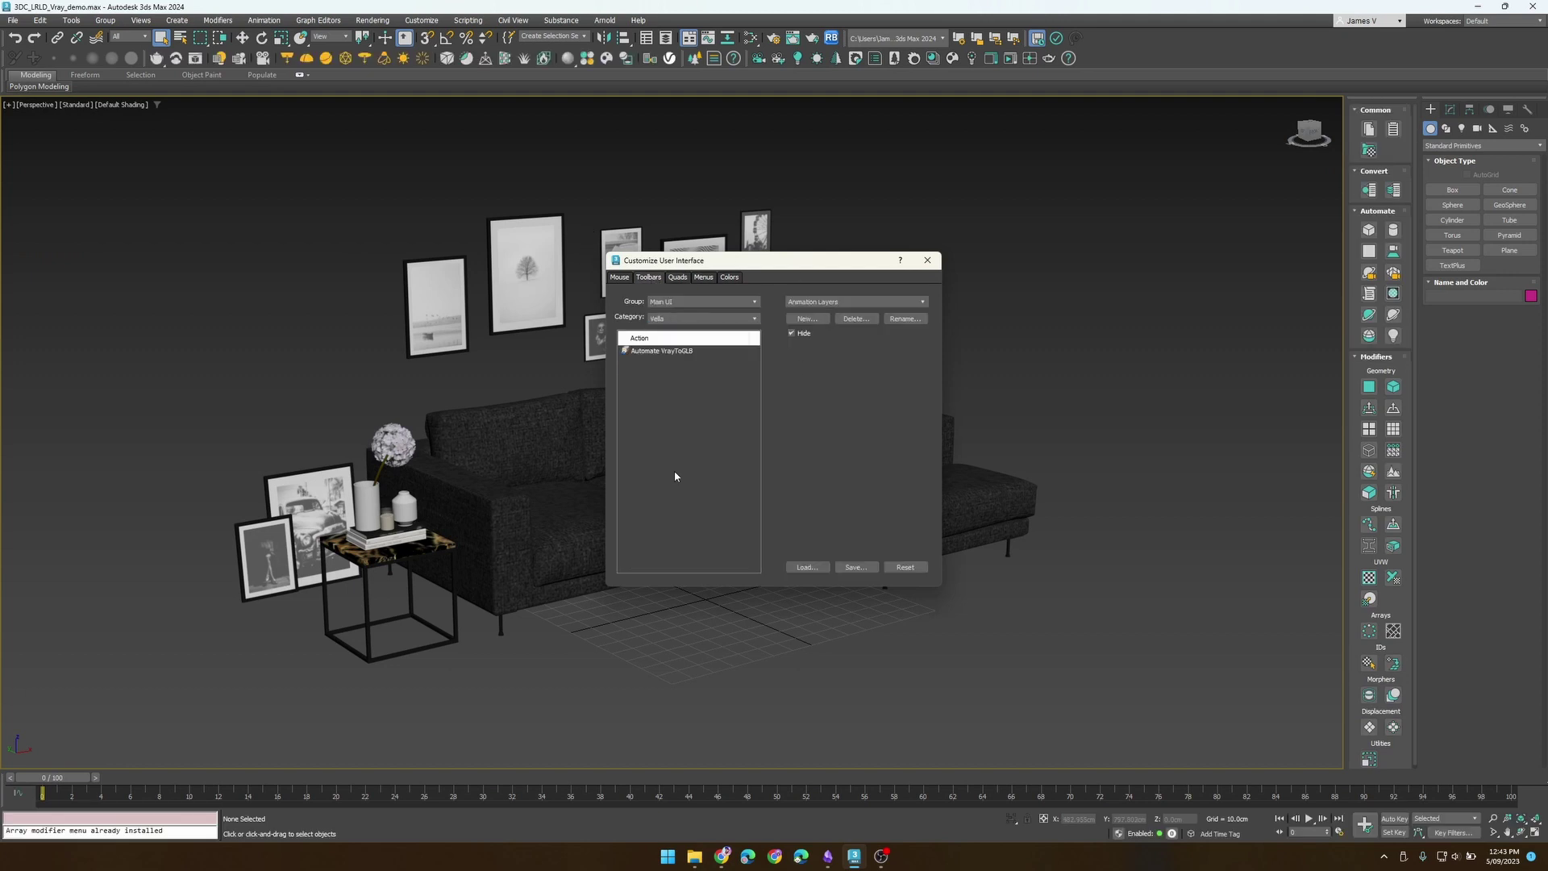
drag(663, 352, 826, 41)
click(927, 260)
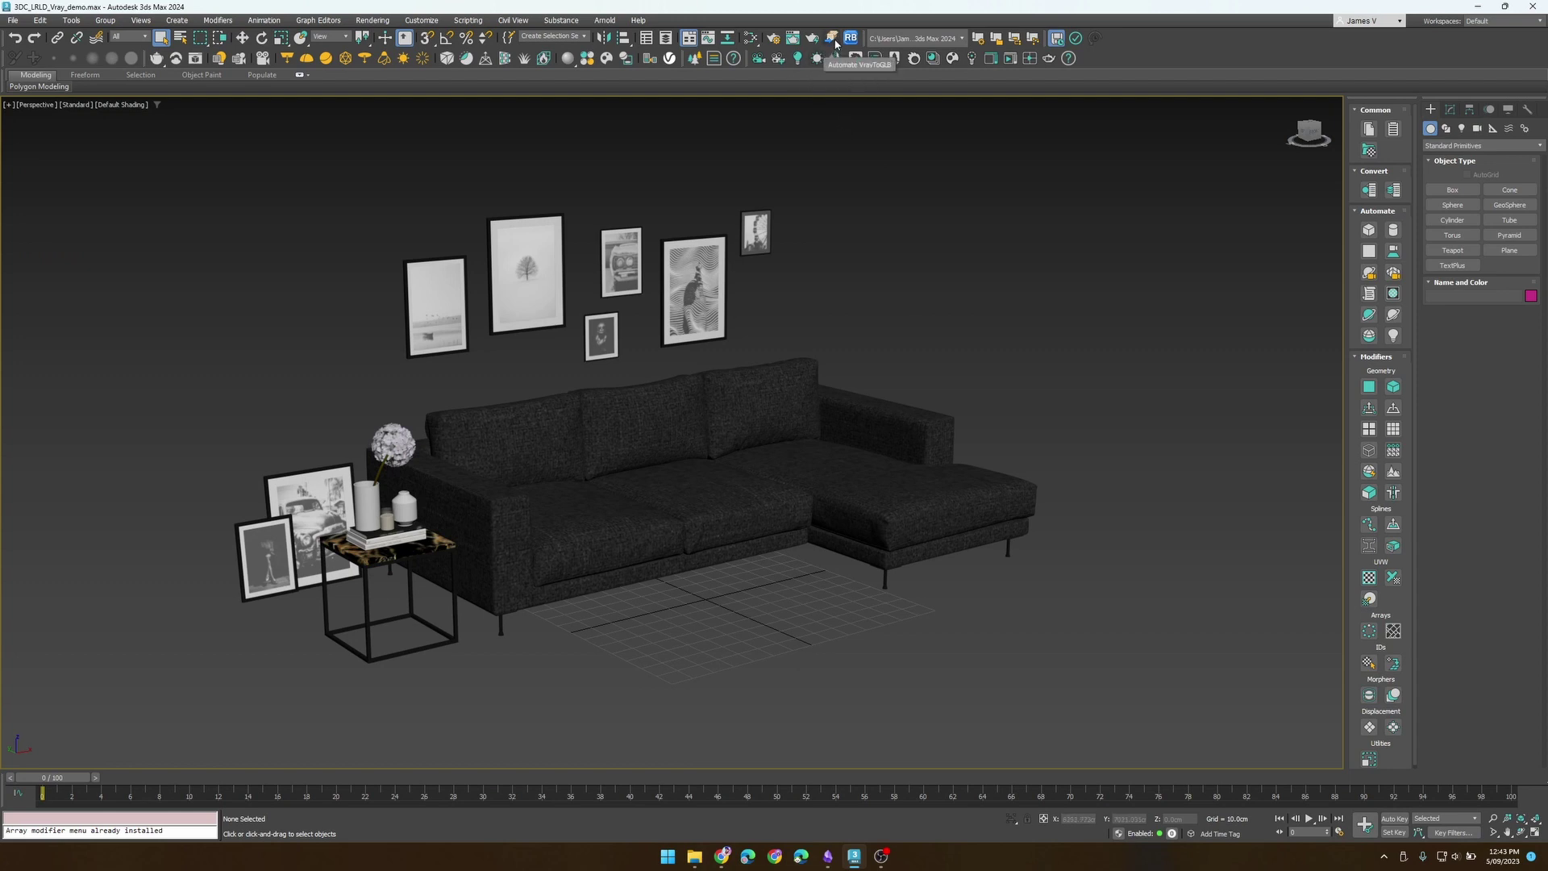
Examine the sofa's 3DC_LRLD_Sofa Multi/Sub-Object material and its fabric sub-material in the Slate Material Editor
key(m)
click(524, 194)
click(460, 417)
scroll(888, 270, up, 4)
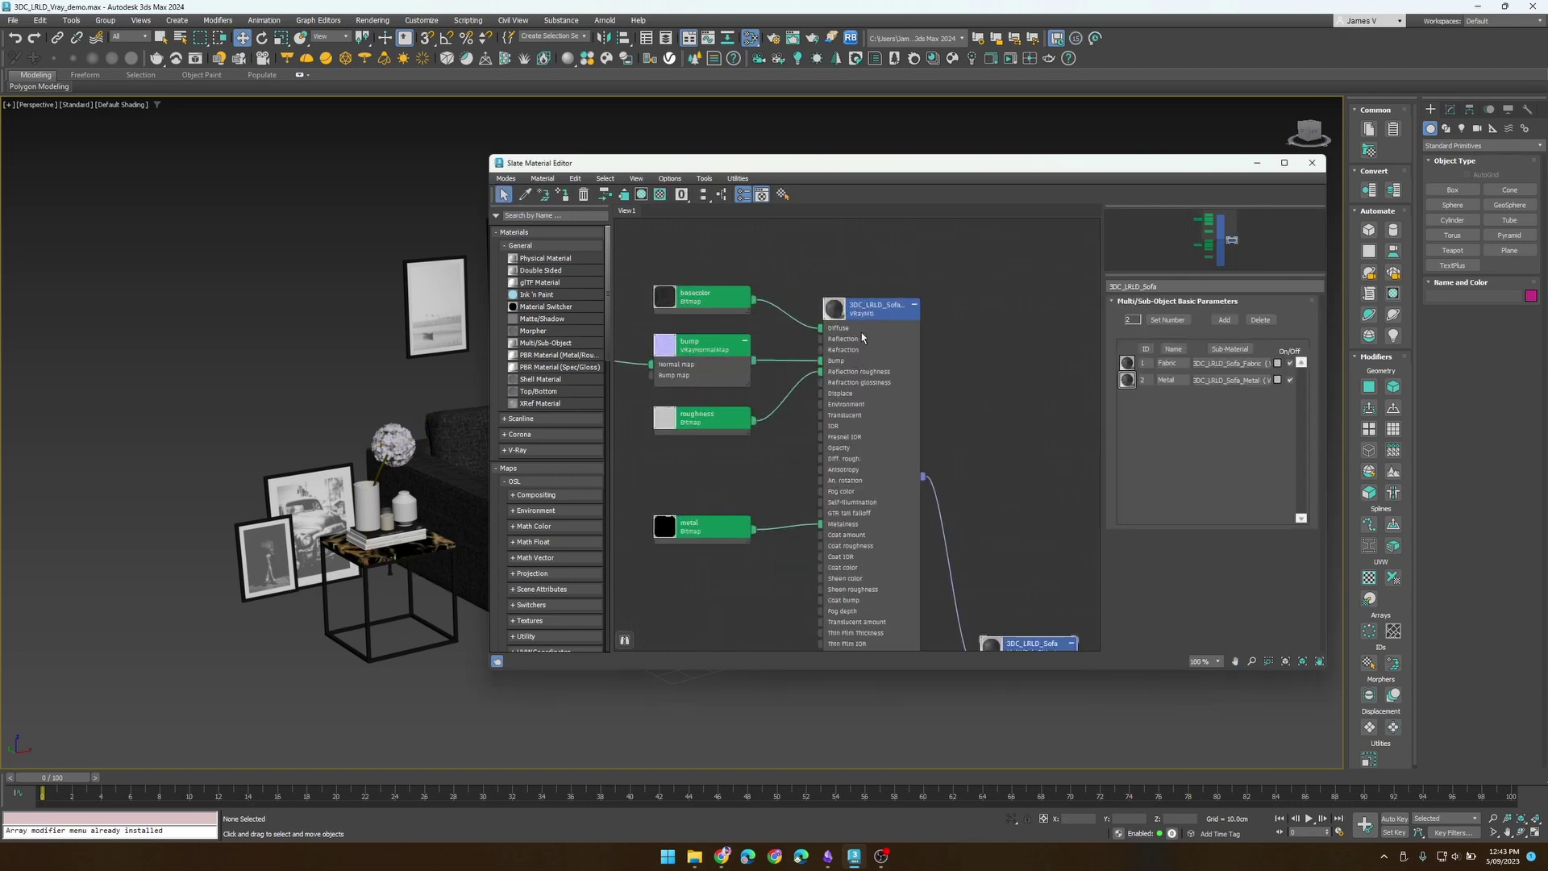
double_click(866, 313)
middle_drag(979, 561, 977, 491)
scroll(977, 490, down, 5)
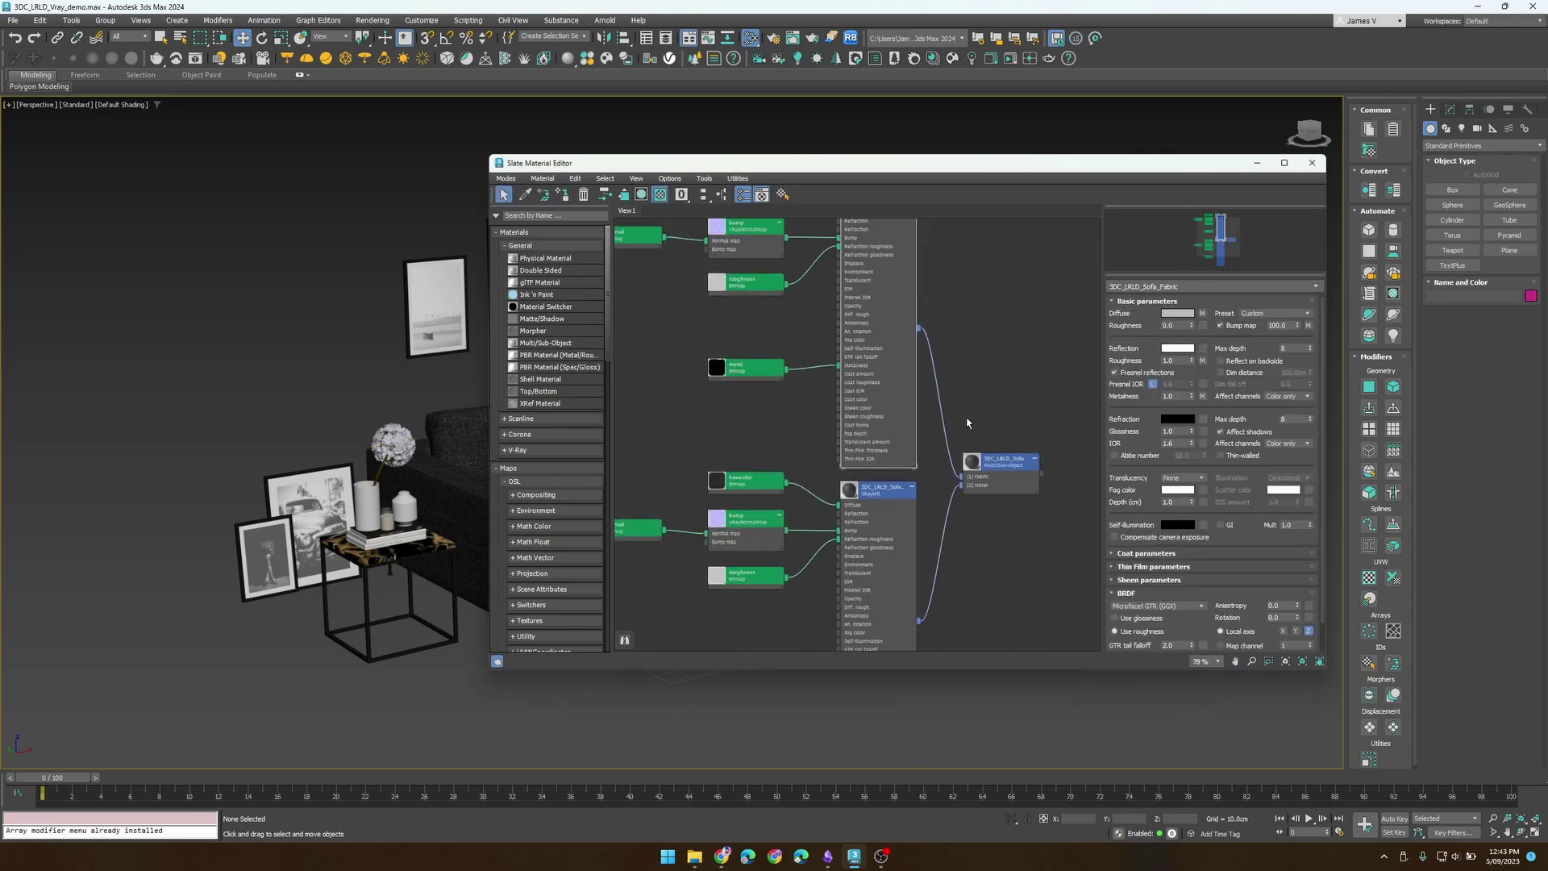
double_click(1004, 463)
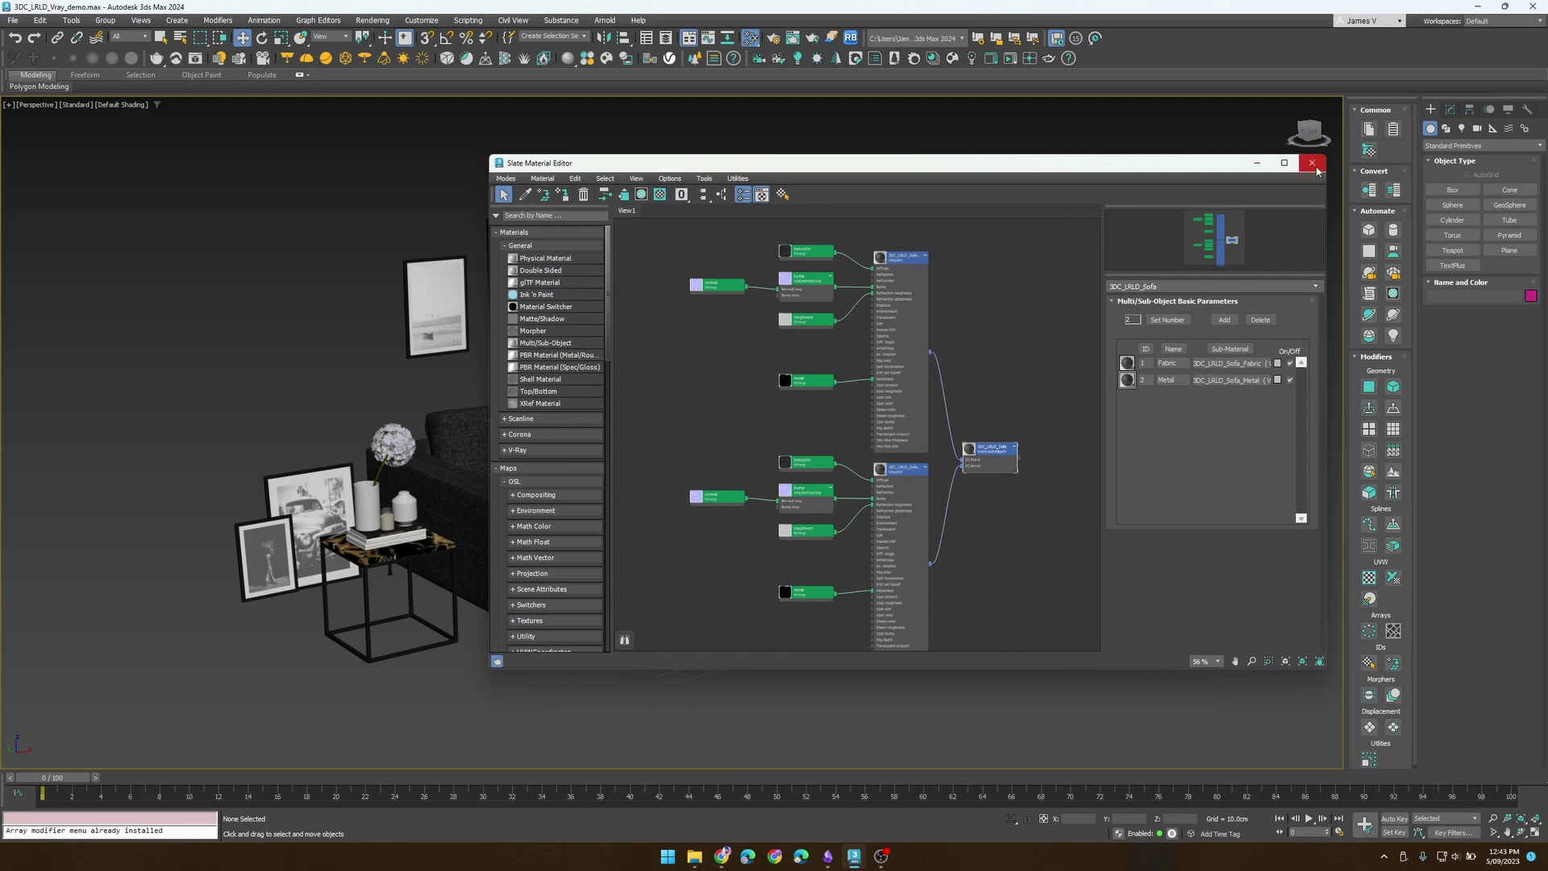
click(1313, 164)
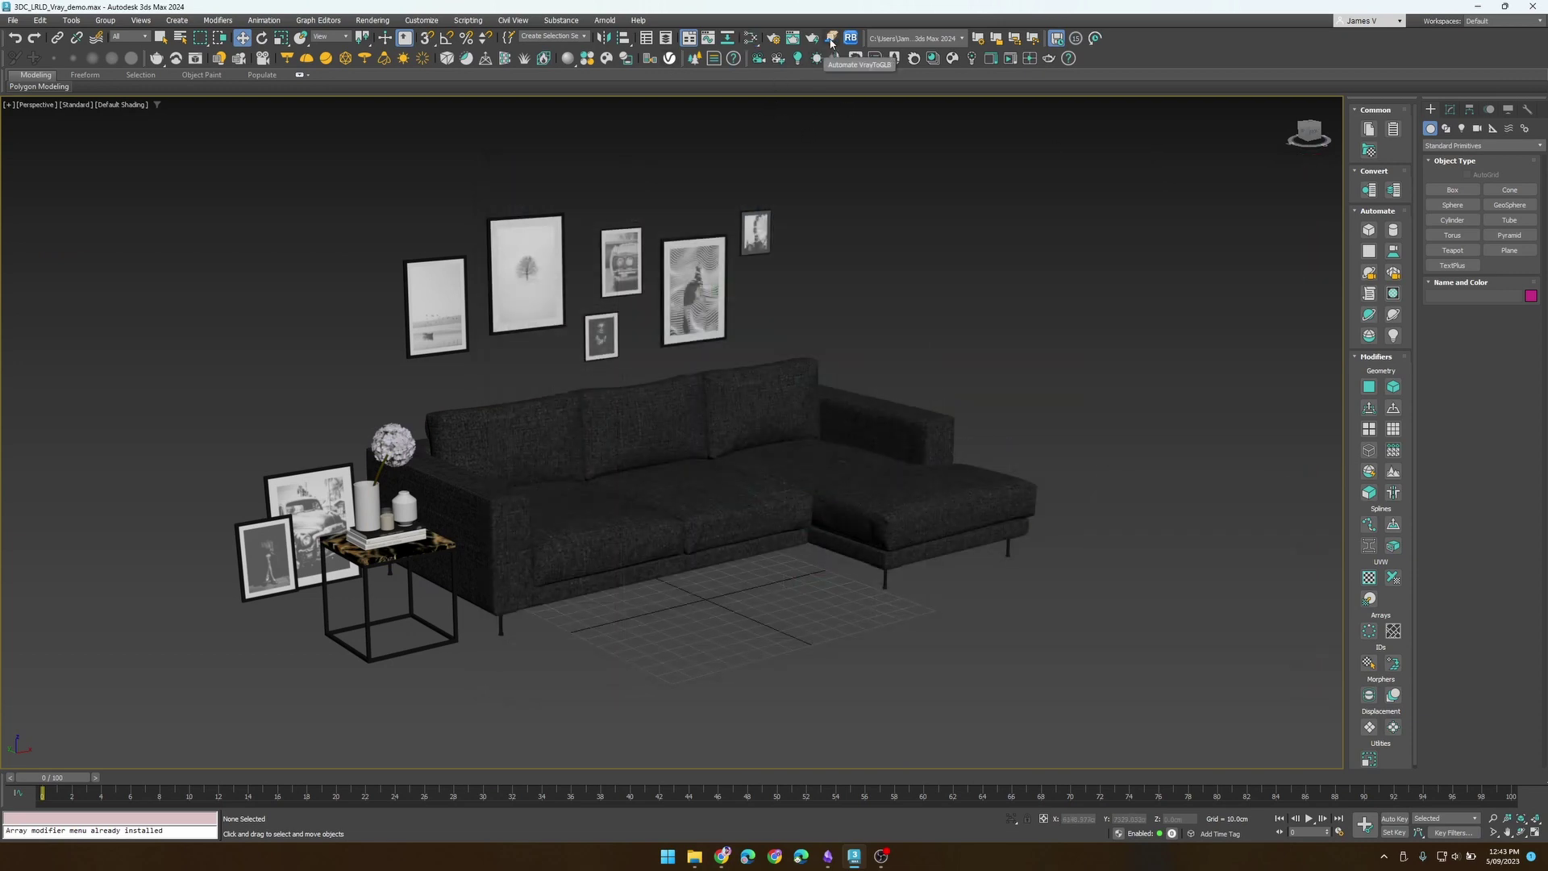
Run Automate VrayToGLB on the scene and export everything as a binary GL Transmission Format file named export
click(831, 40)
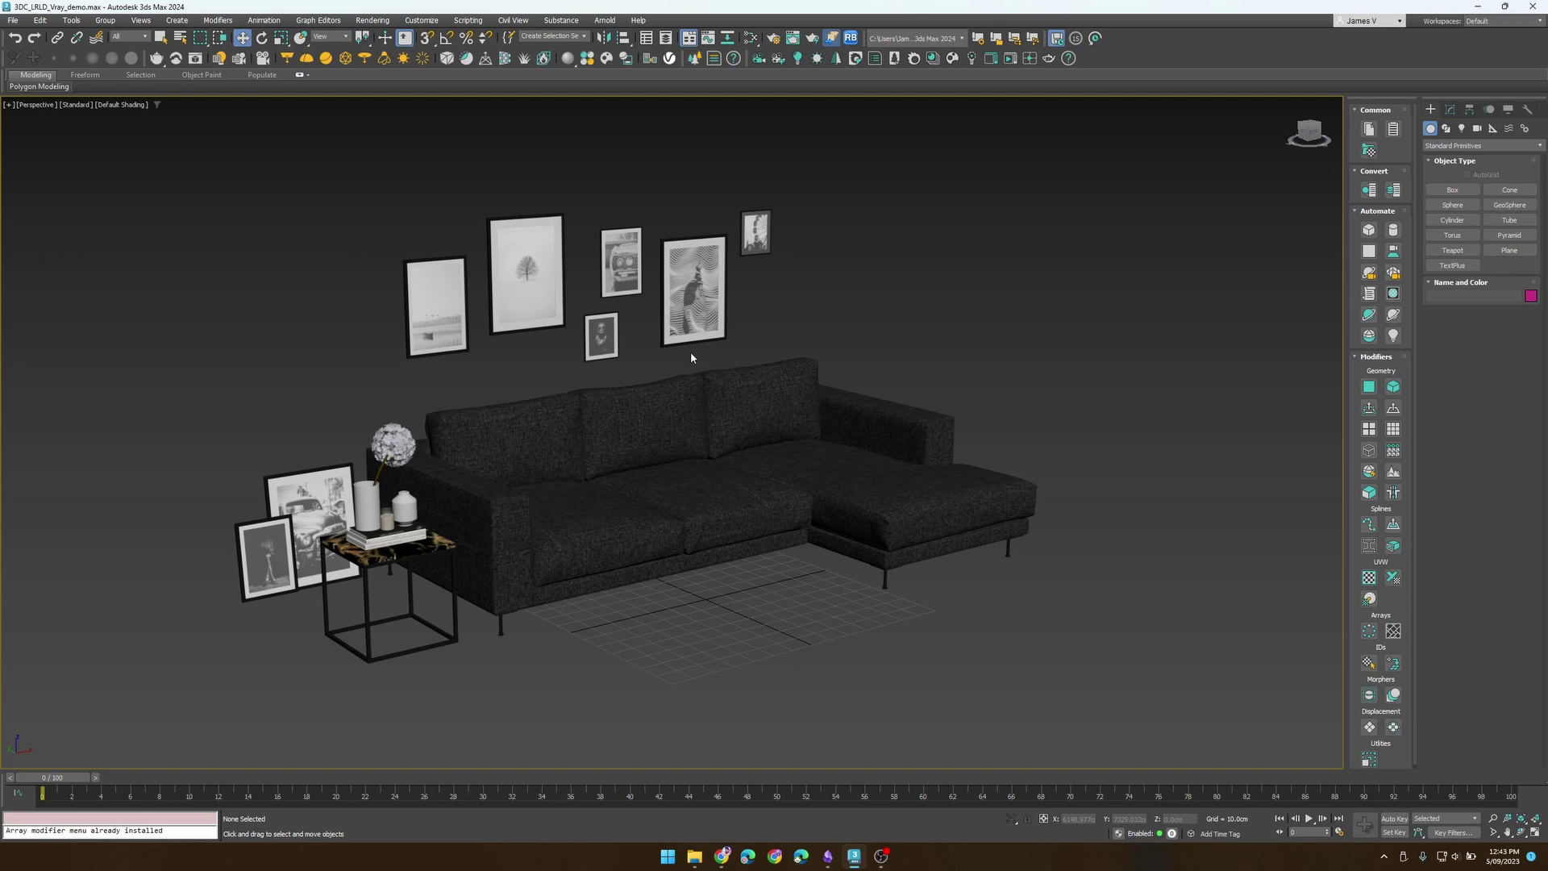
click(17, 24)
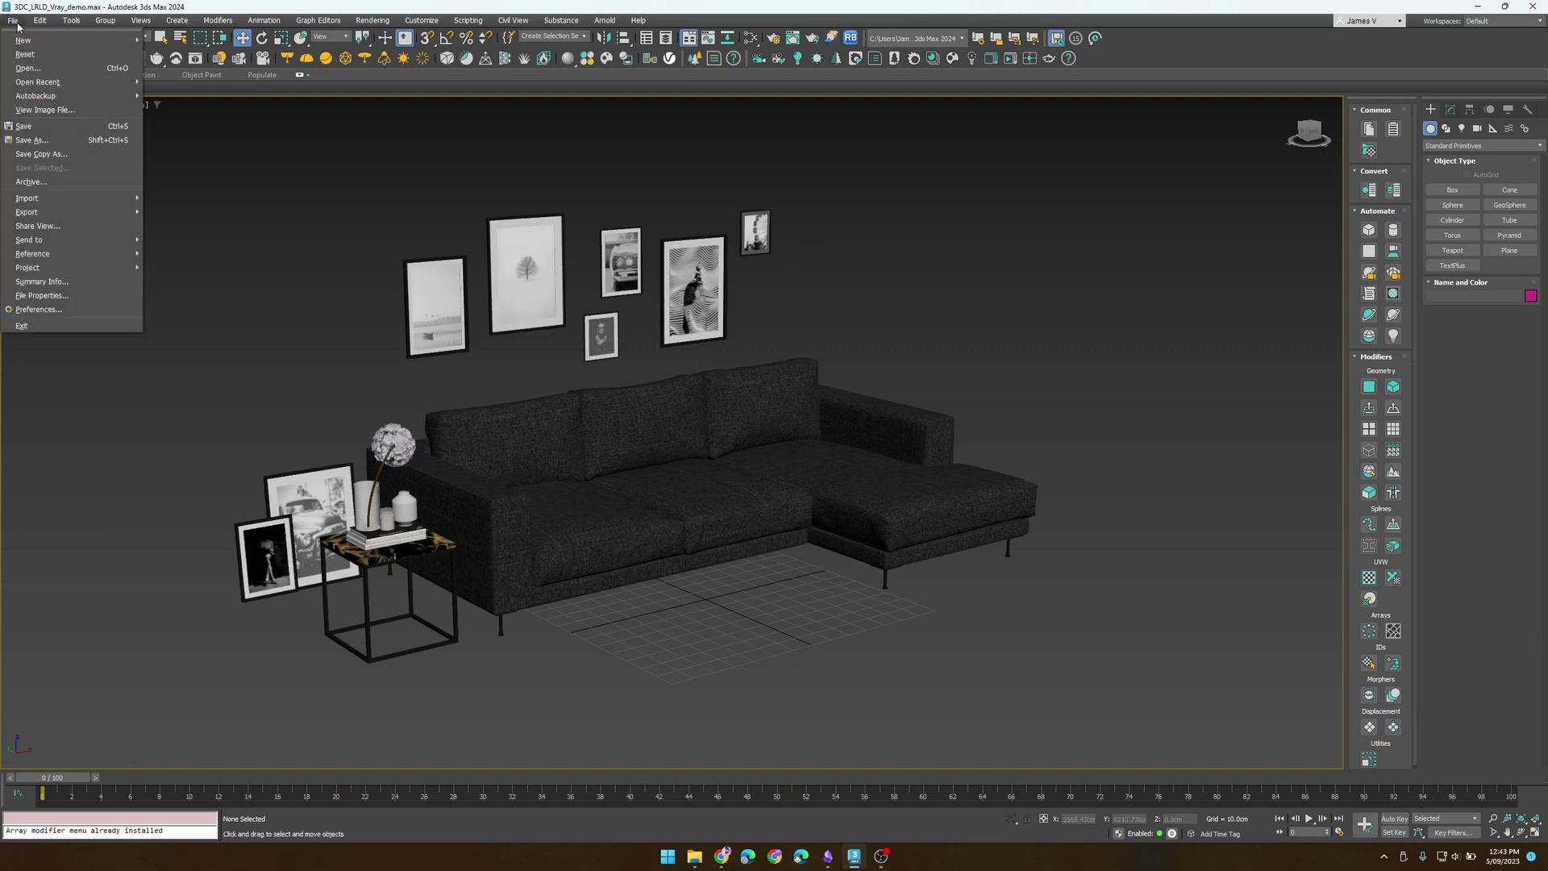
mouse_move(48, 211)
click(201, 208)
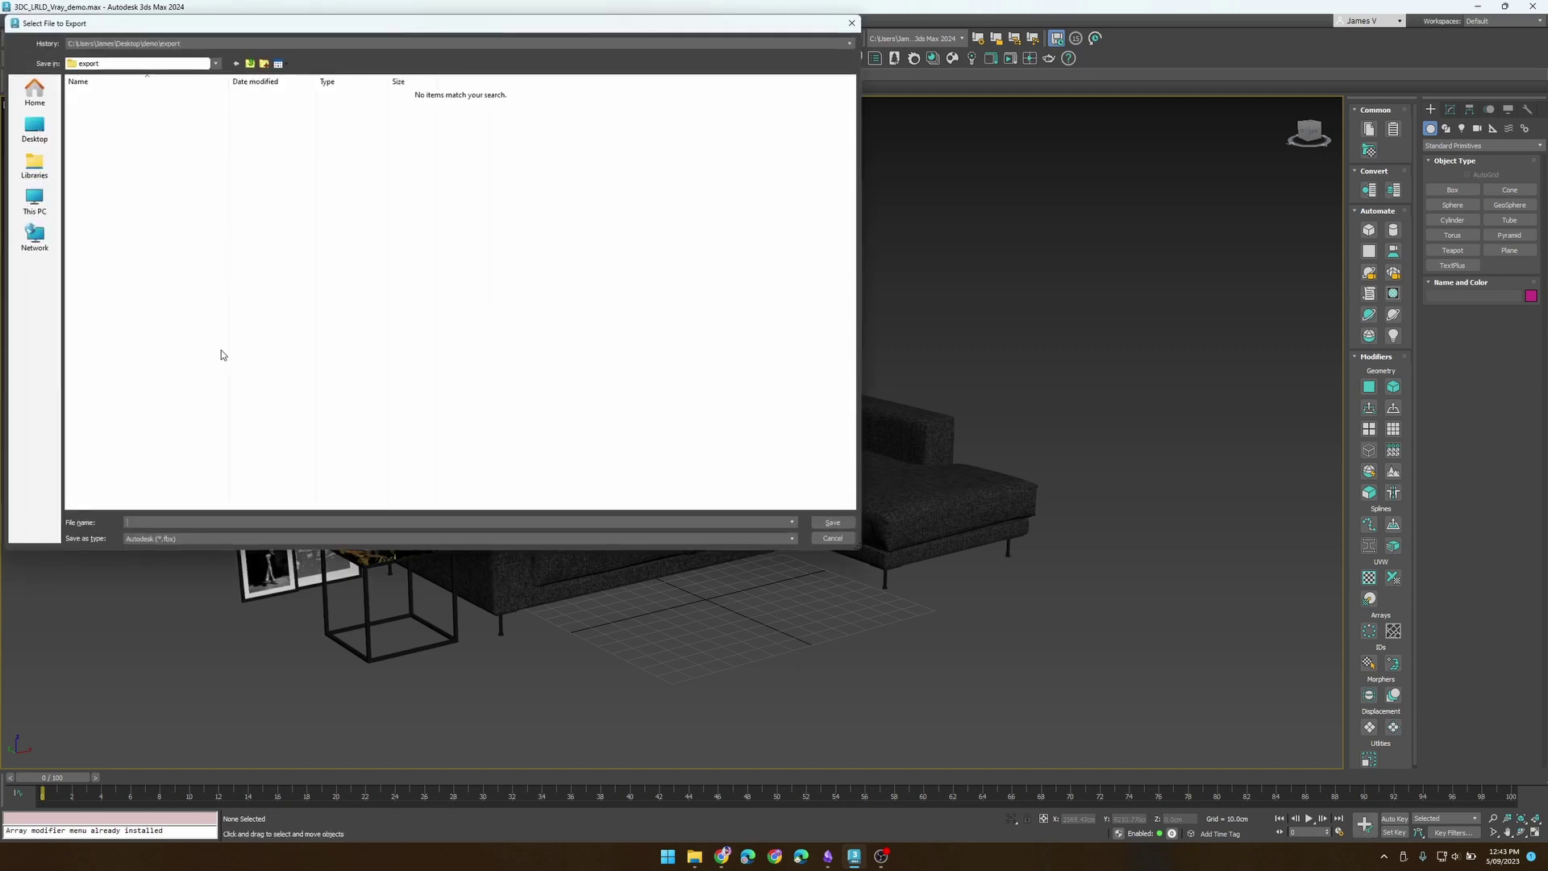
click(158, 539)
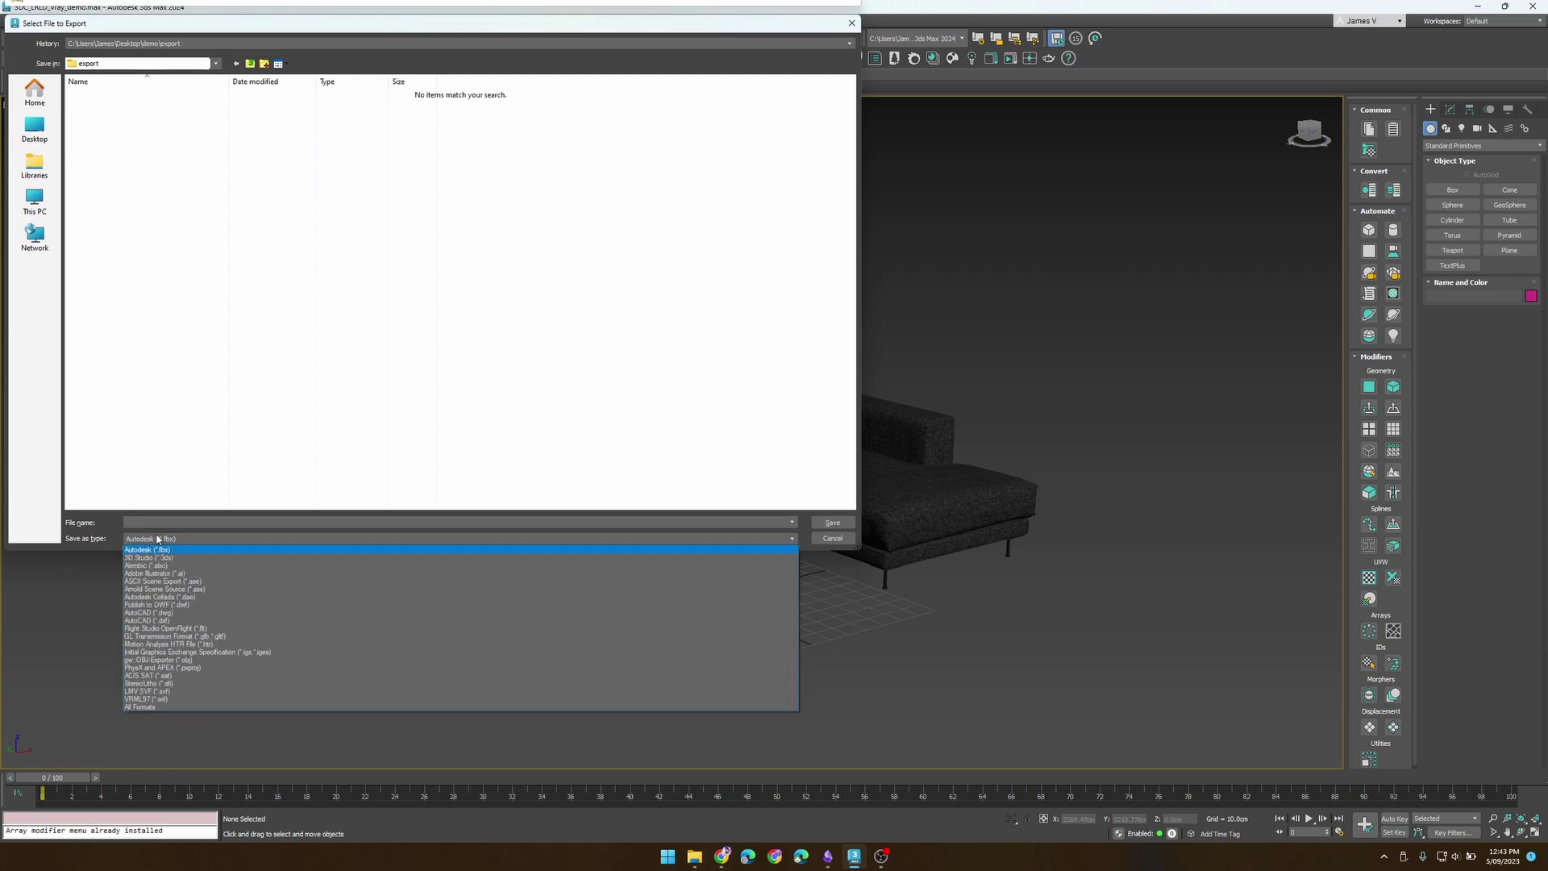
click(207, 636)
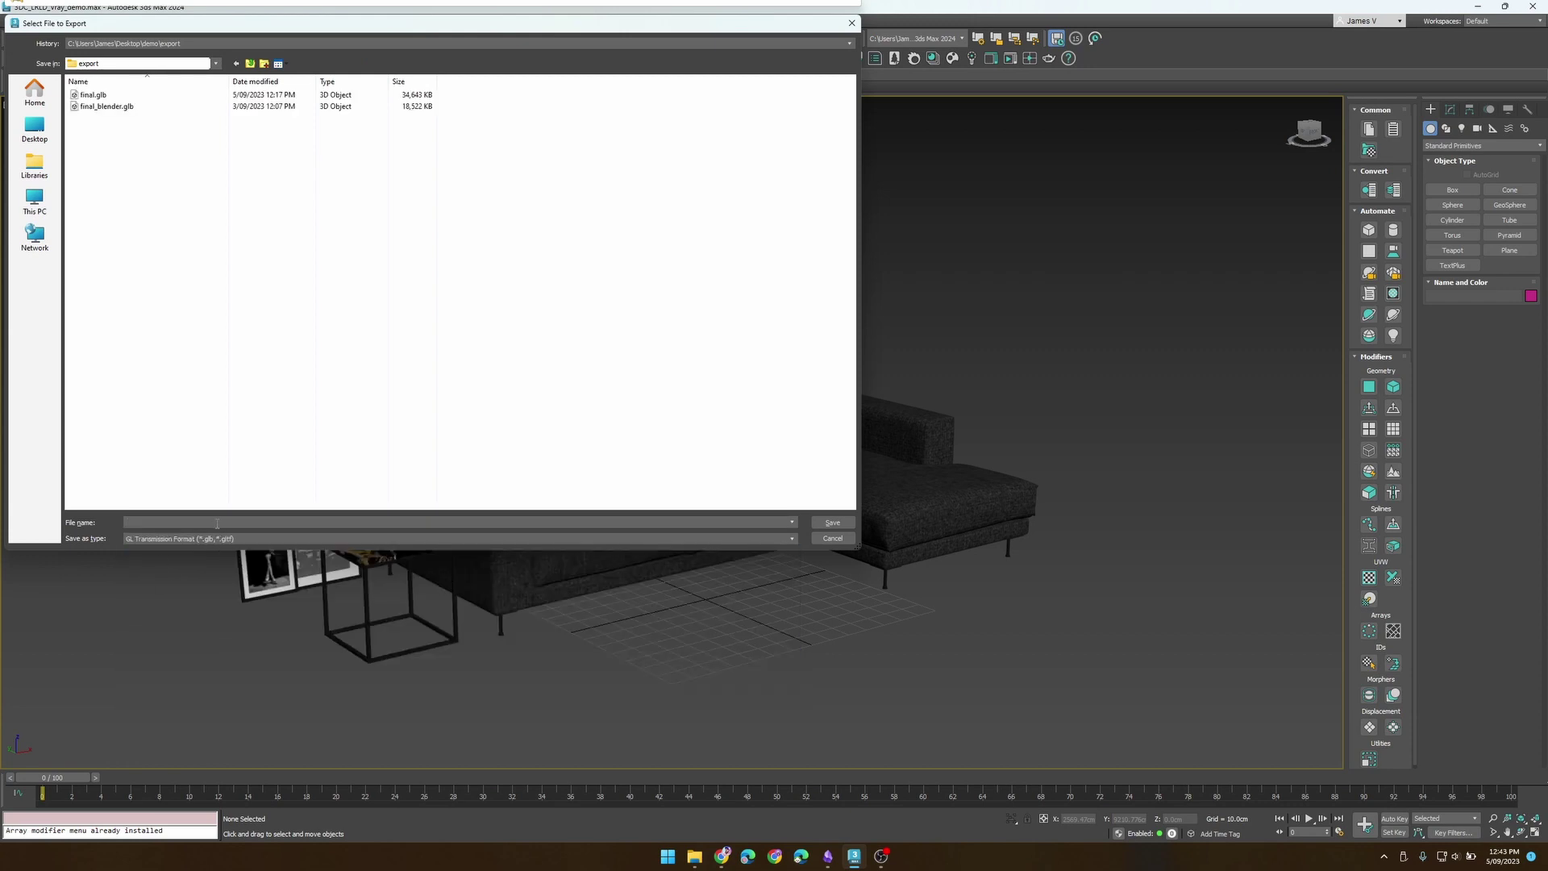
key(Return)
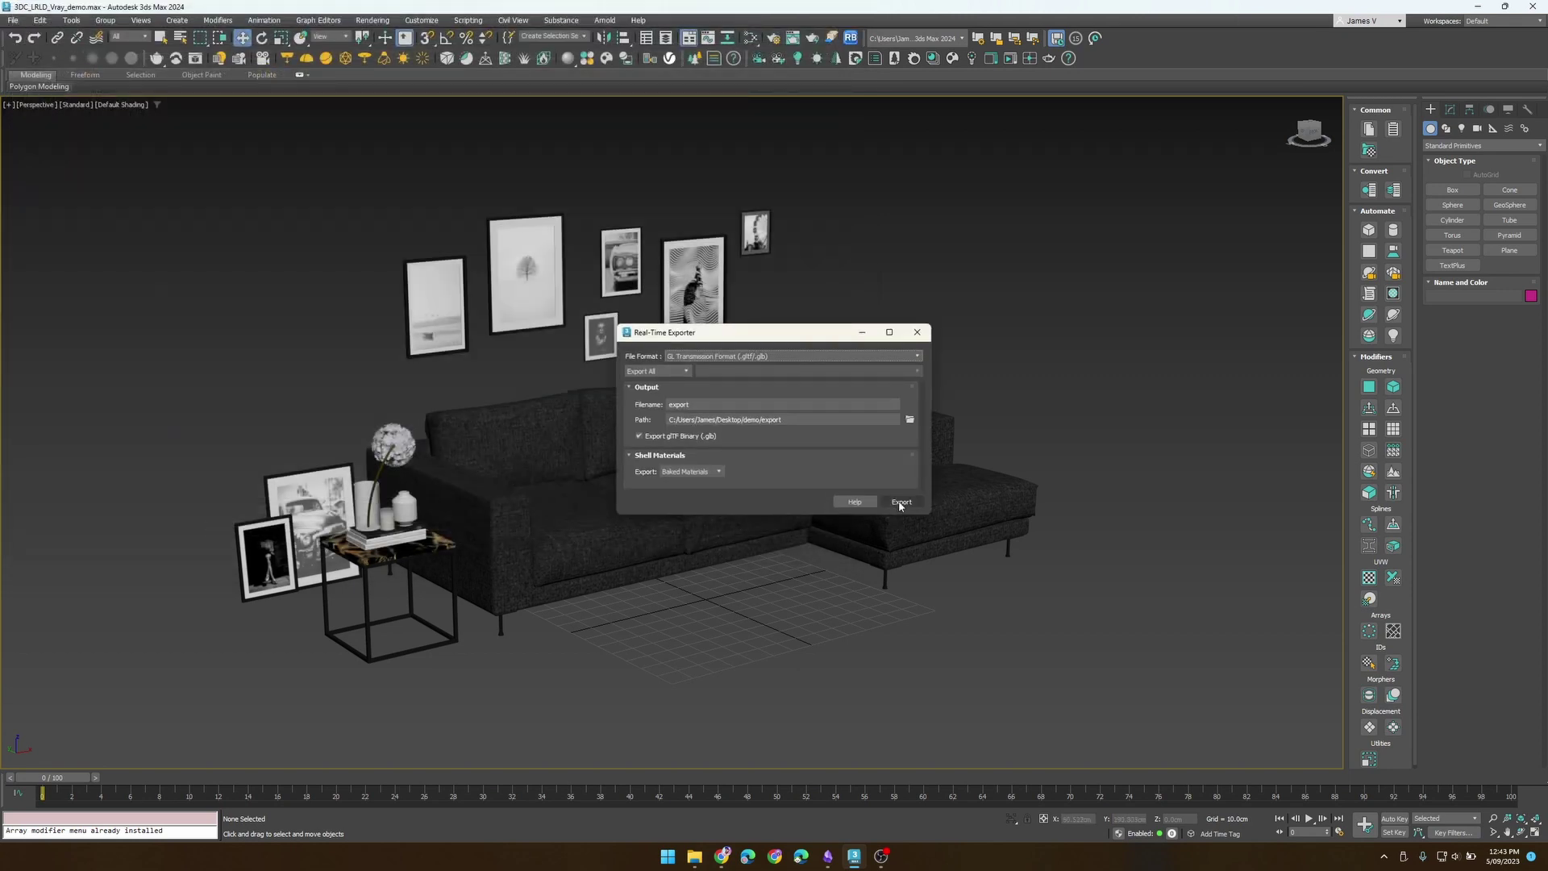
click(897, 504)
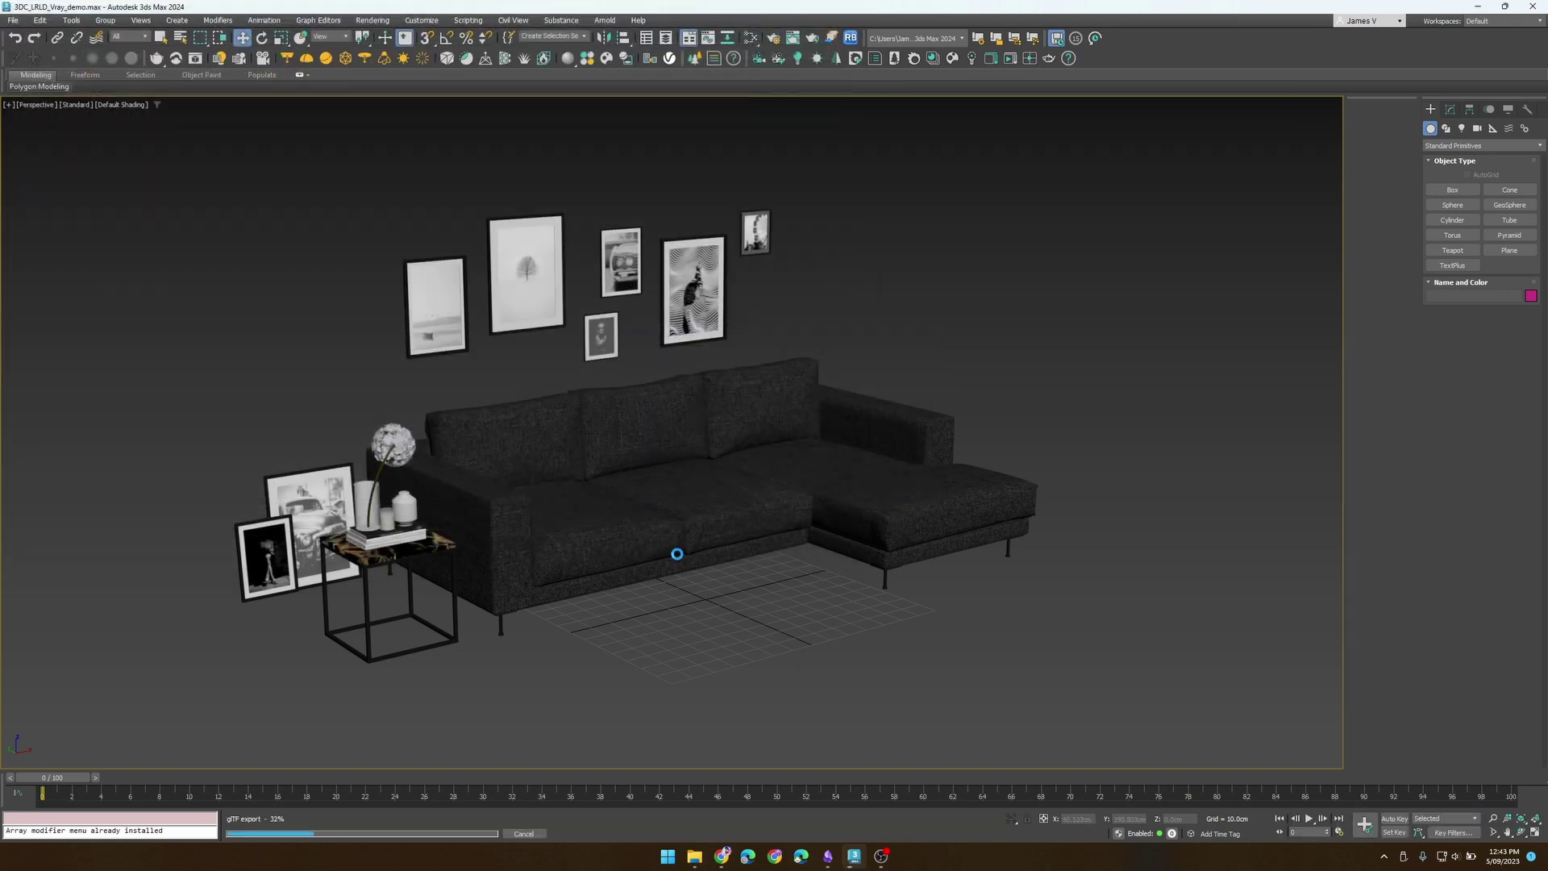
Switch to Chrome, close the two script tabs, and load export.glb from the export folder into the Babylon.js sandbox for viewing
click(722, 856)
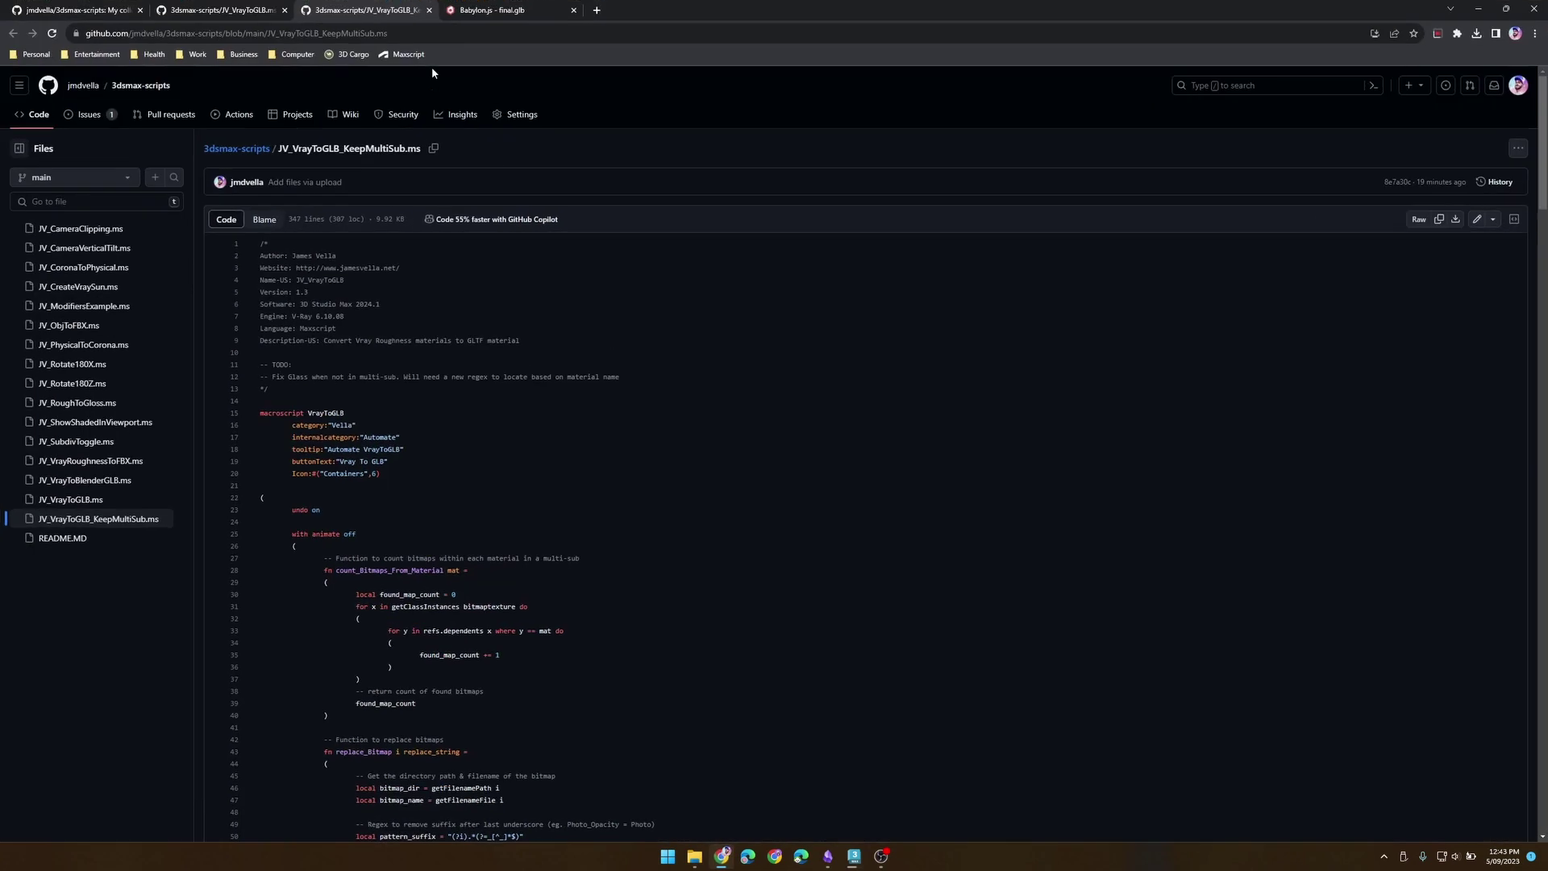
key(ctrl+w)
key(ctrl+w)
click(242, 18)
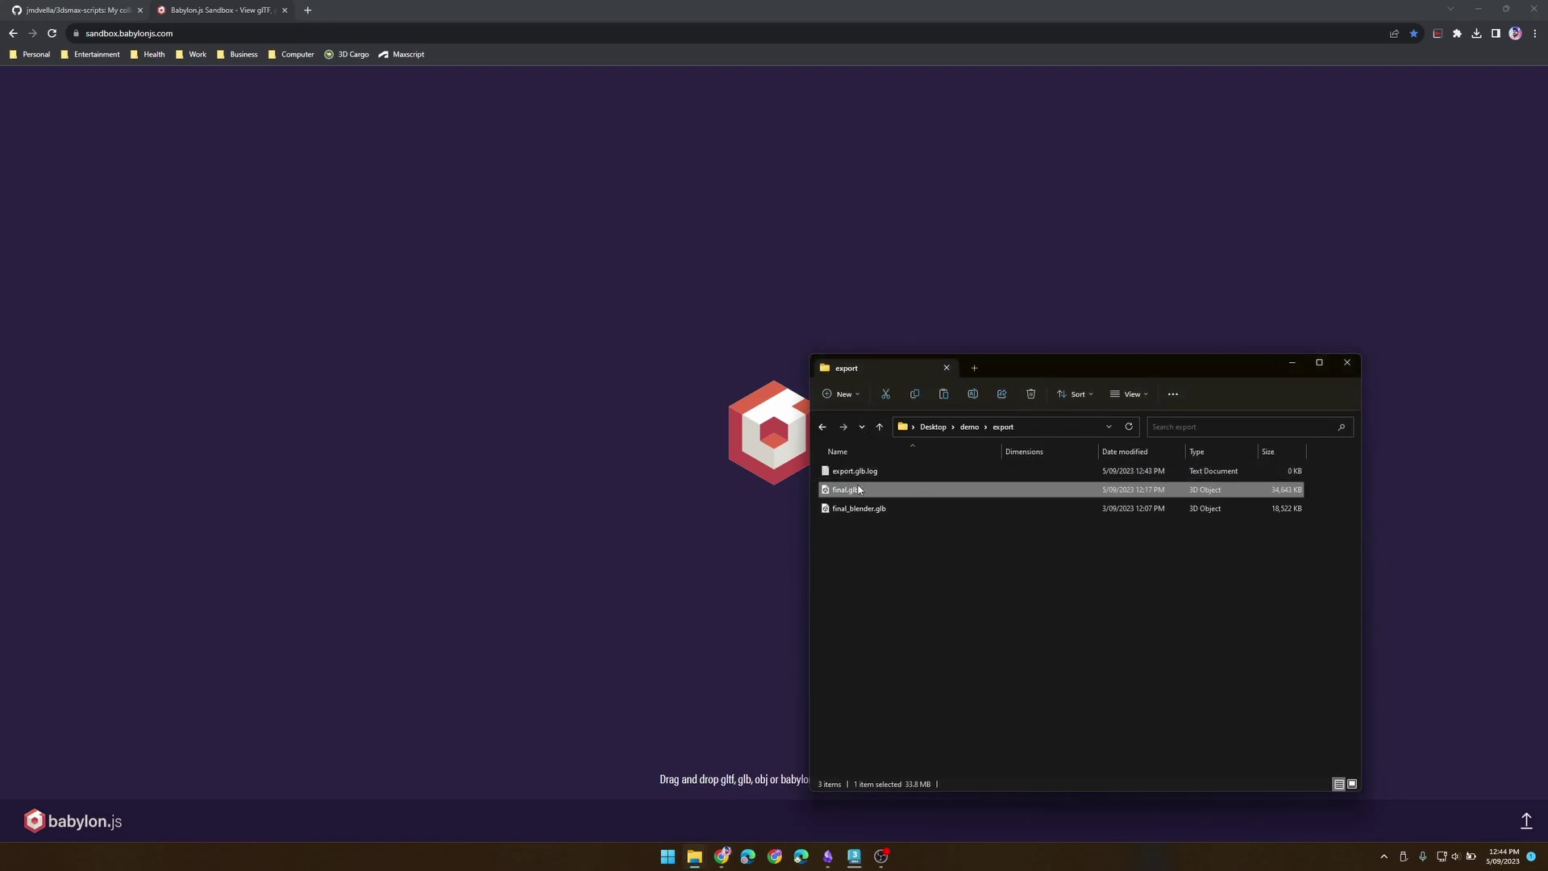
click(857, 474)
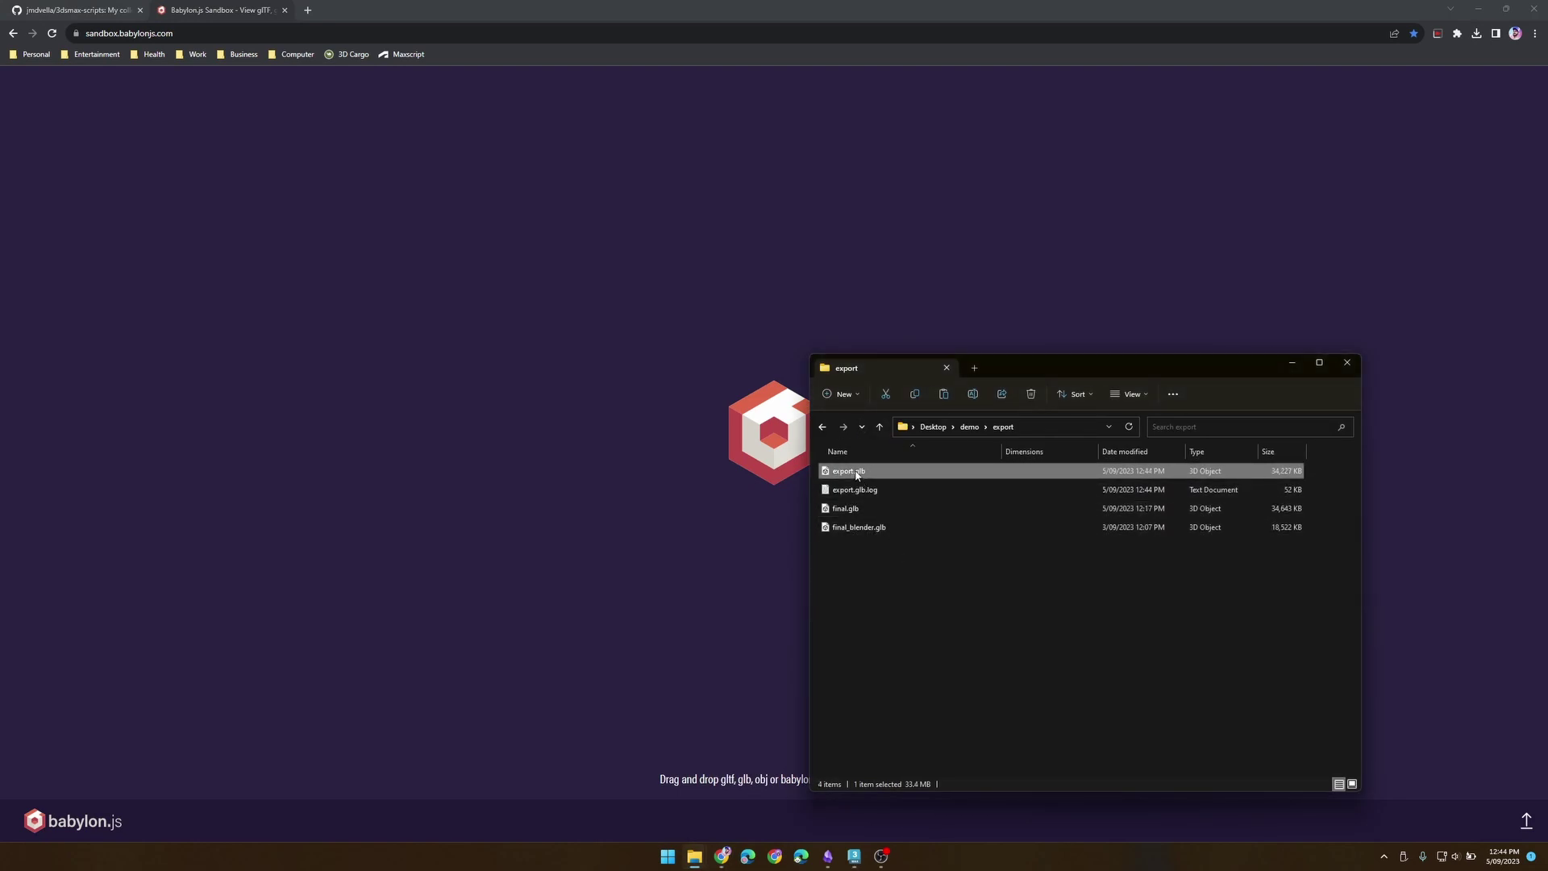
drag(910, 472, 534, 387)
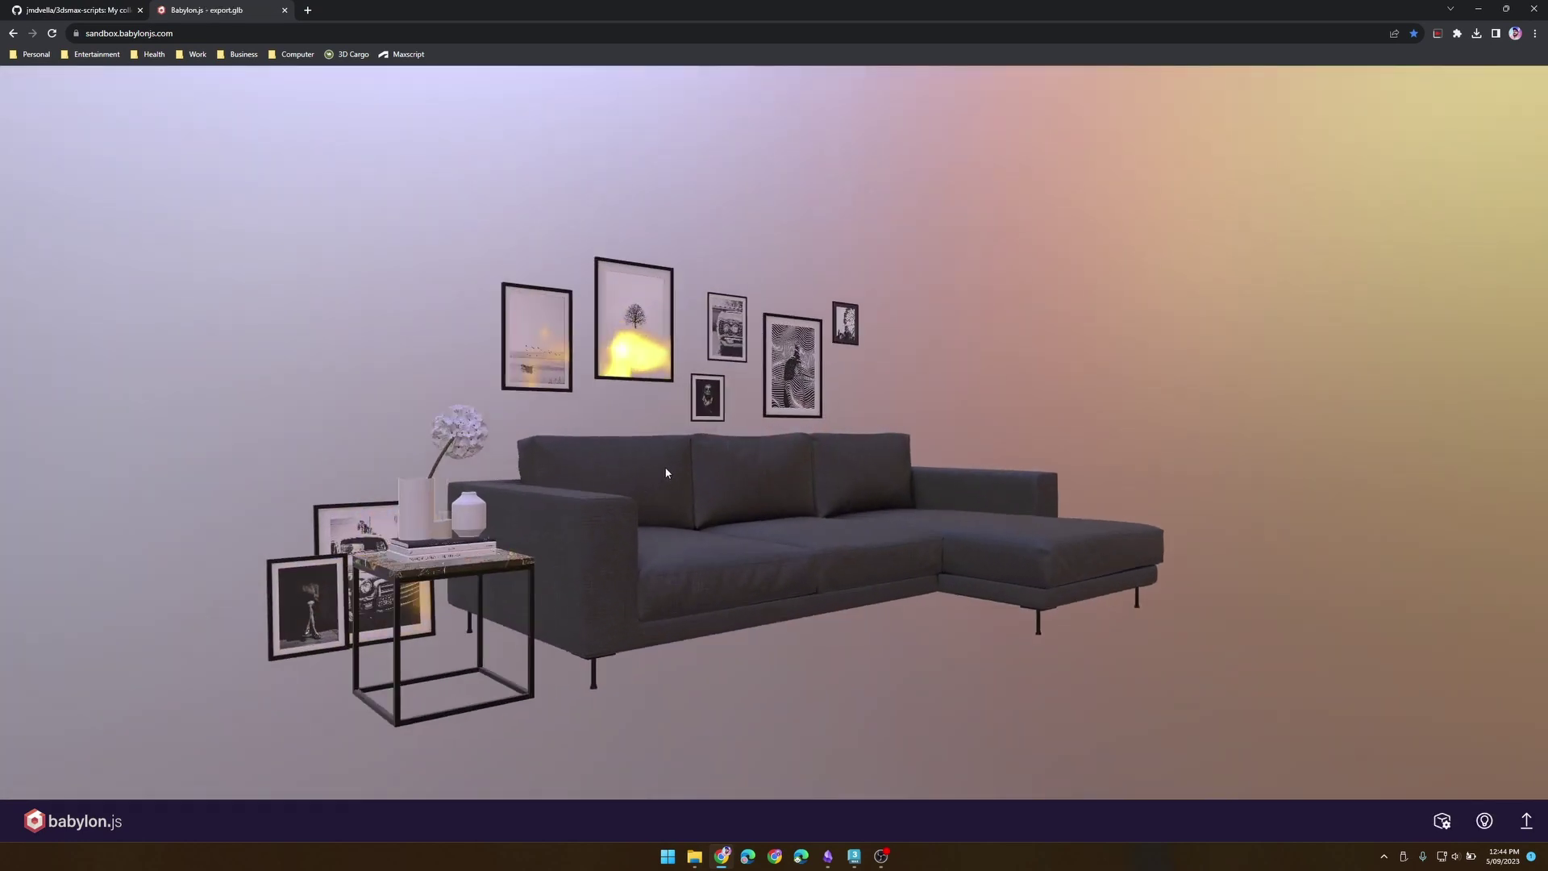
mouse_move(666, 473)
mouse_down()
mouse_move(695, 519)
mouse_move(667, 450)
mouse_up()
Open export.glb in 3D Viewer and examine the model with only the Albedo texture data displayed
mouse_move(693, 854)
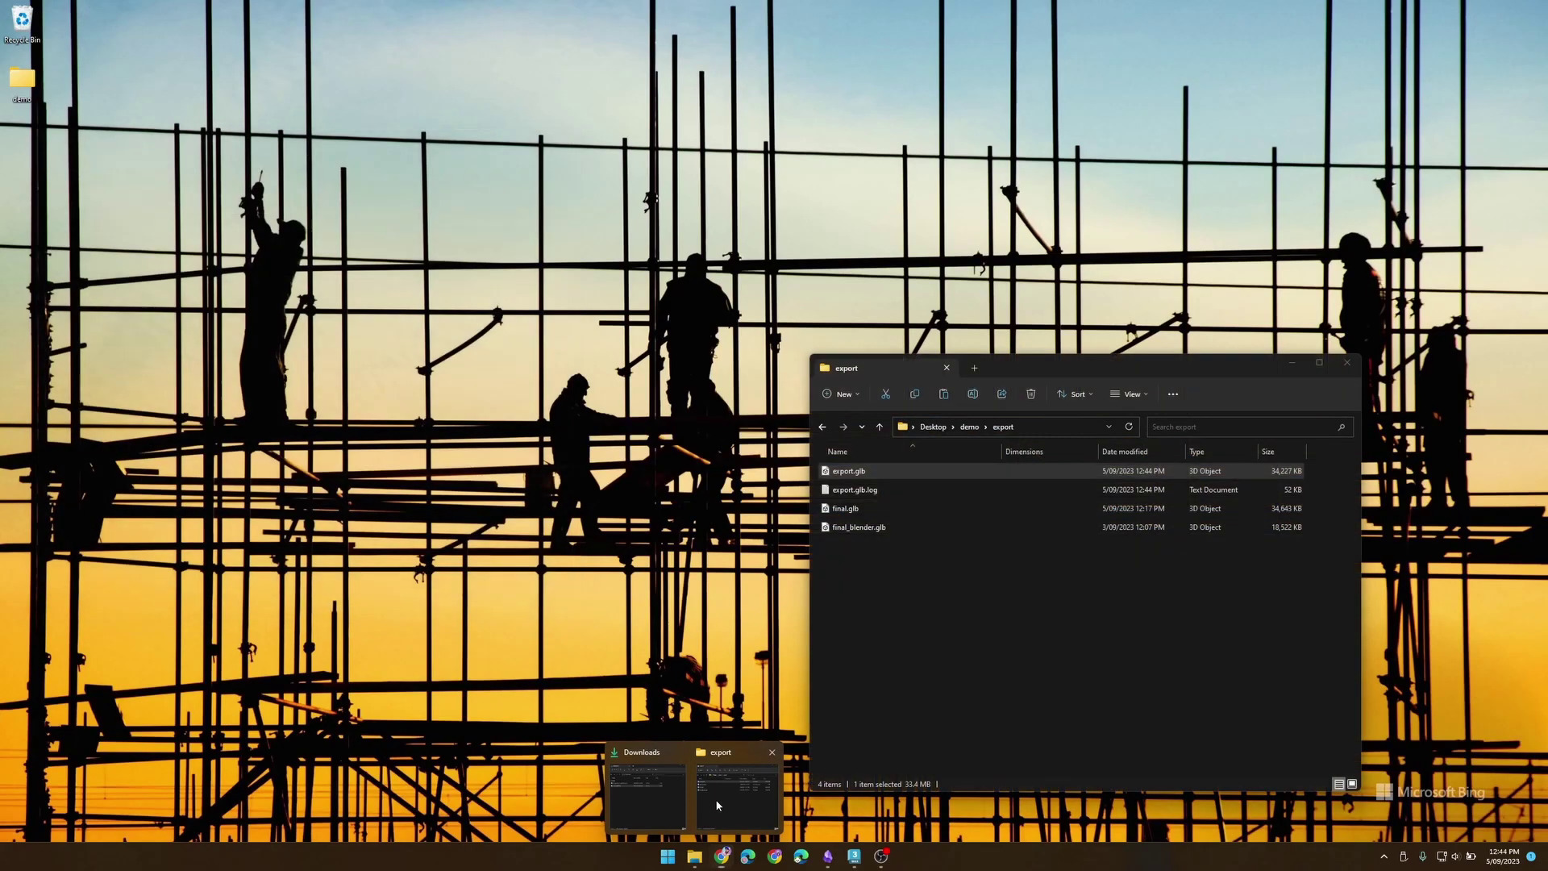
click(665, 801)
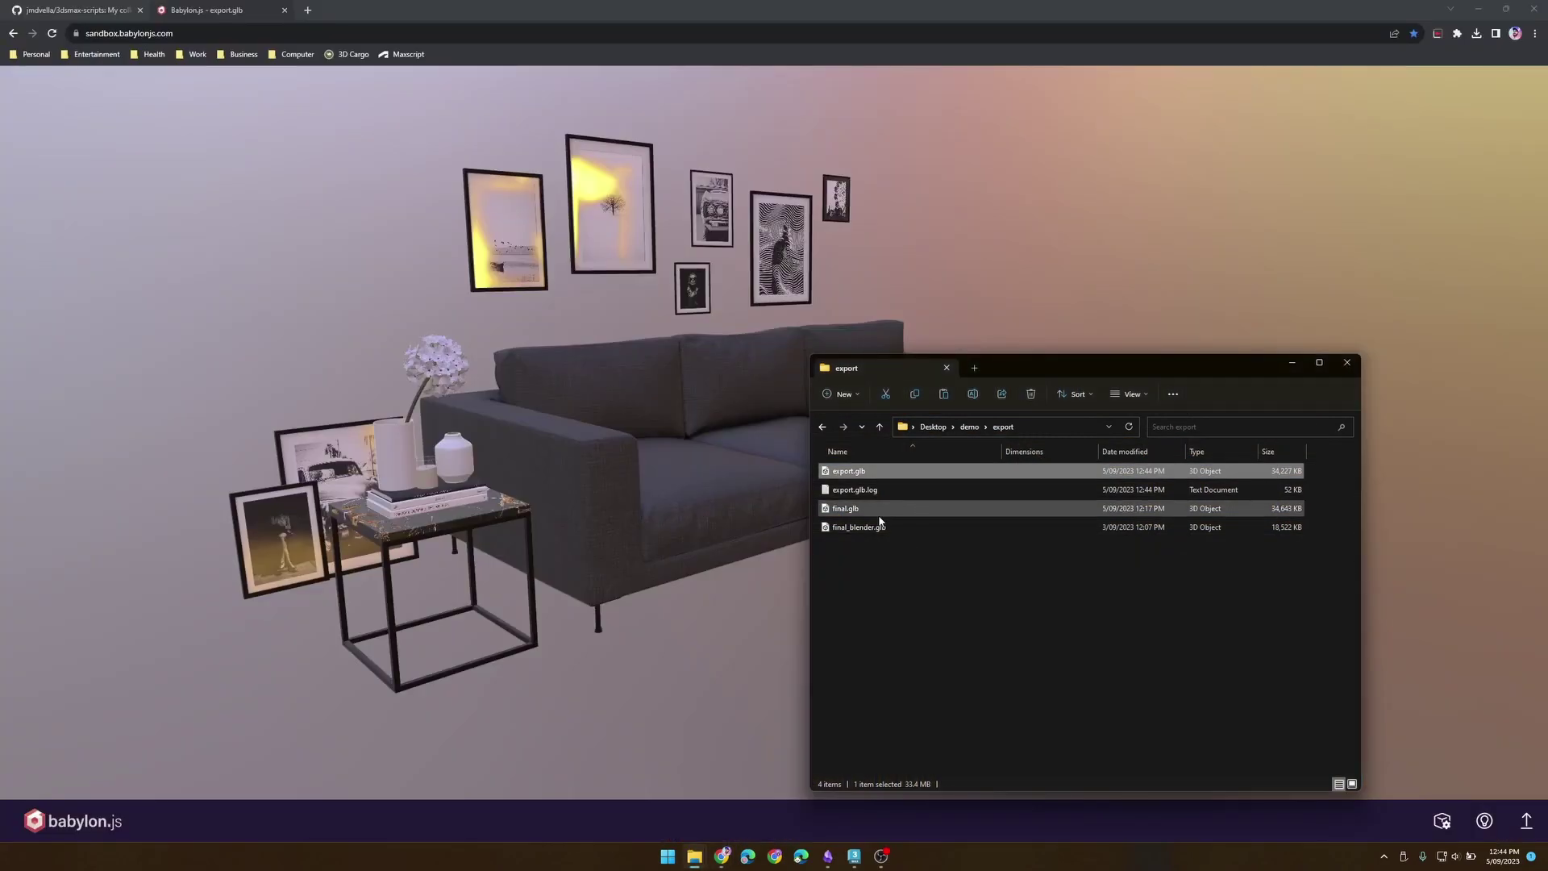
double_click(864, 472)
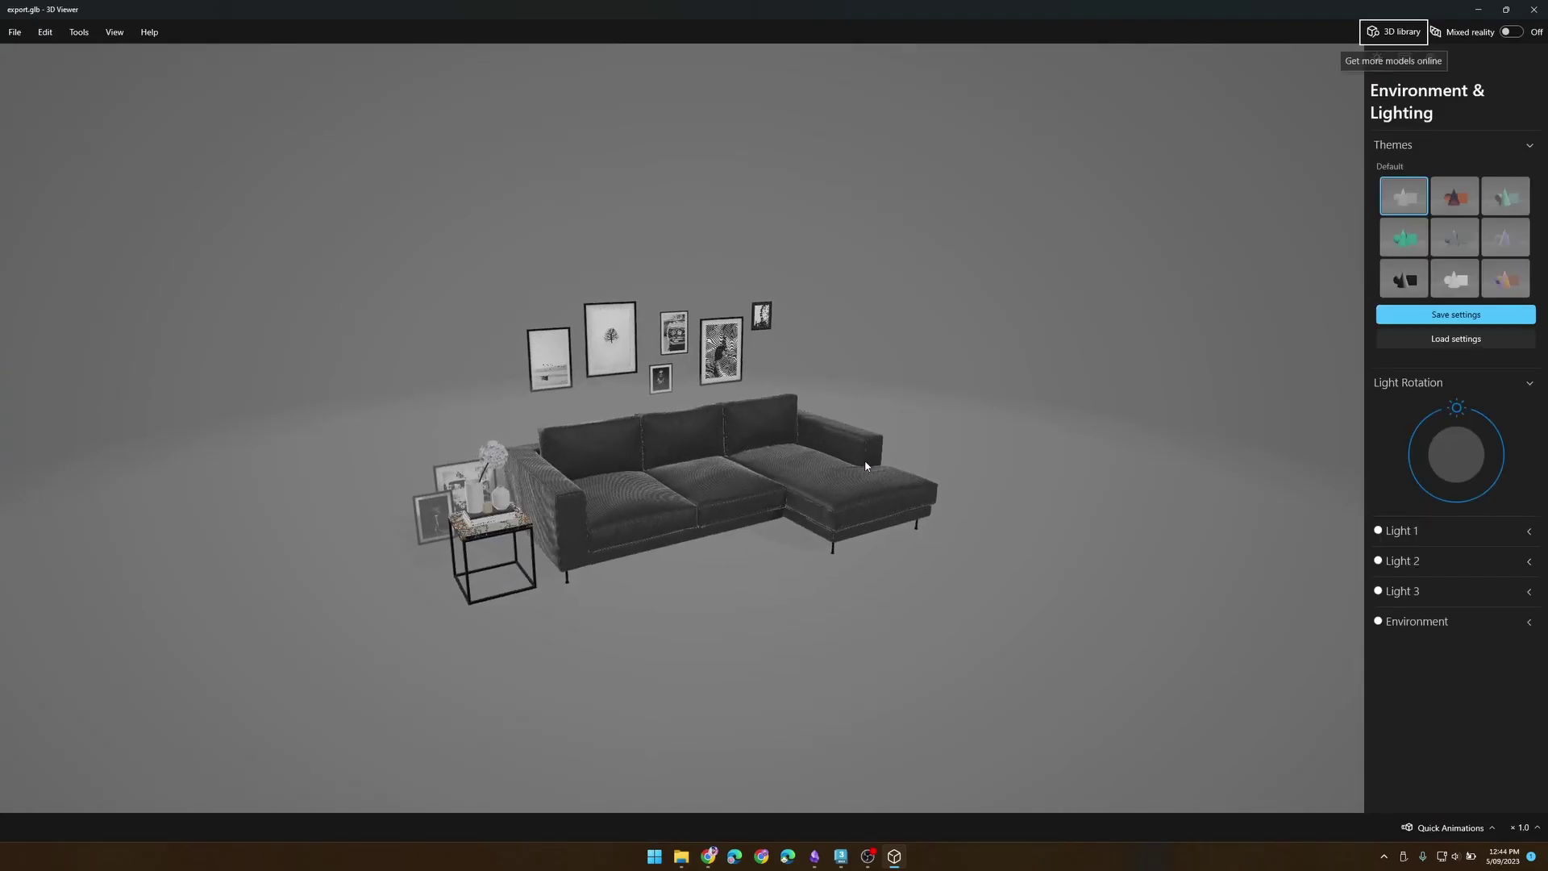
click(1411, 61)
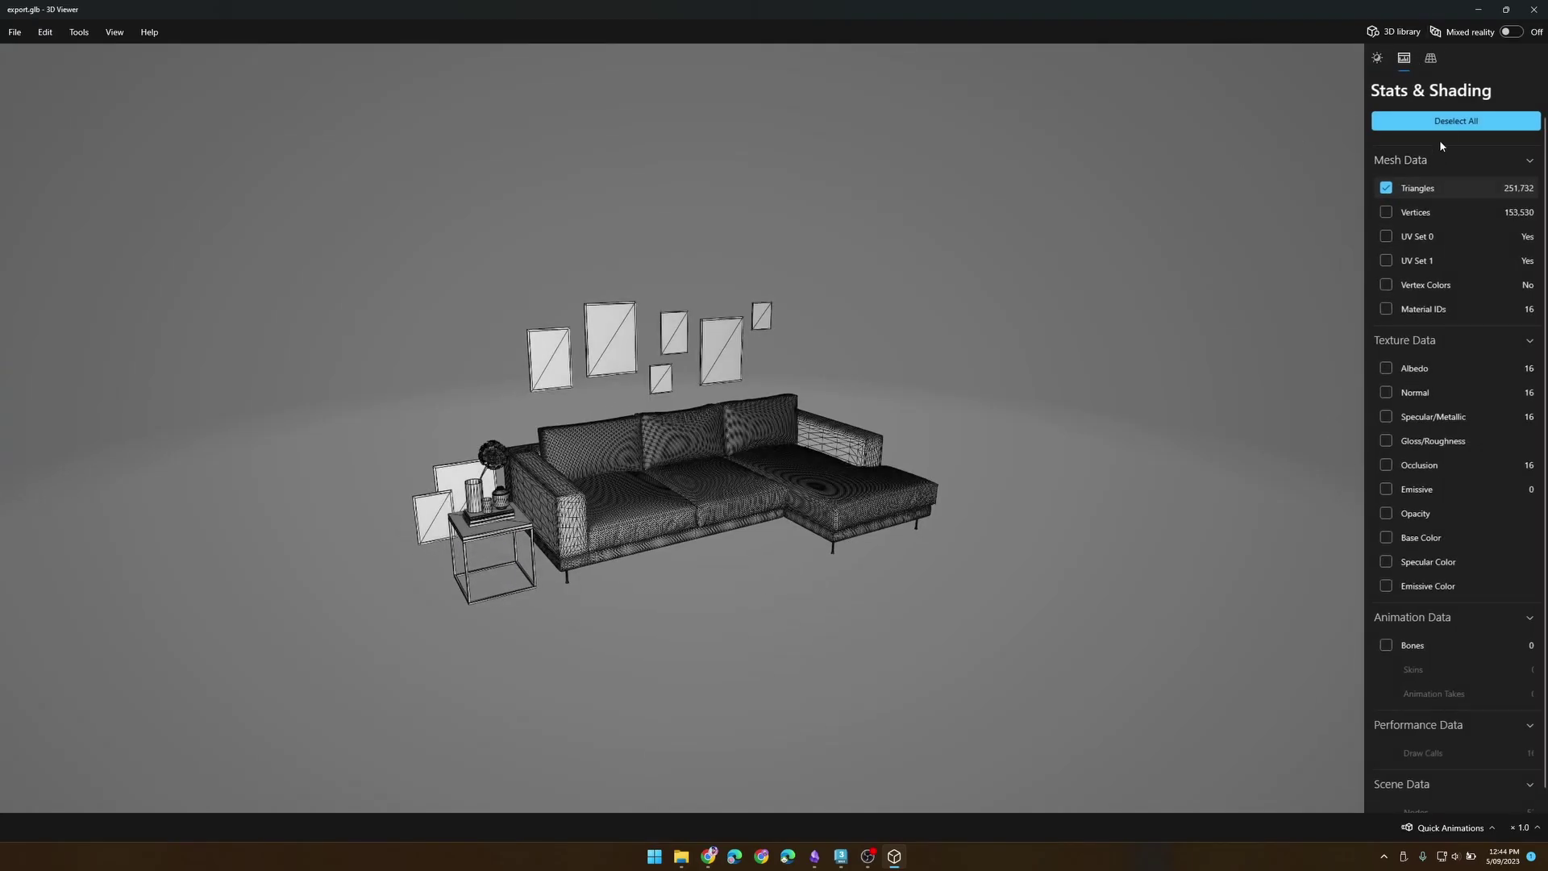
click(1448, 126)
click(1389, 369)
scroll(642, 512, up, 5)
drag(643, 511, 925, 461)
scroll(925, 462, up, 5)
scroll(924, 456, down, 10)
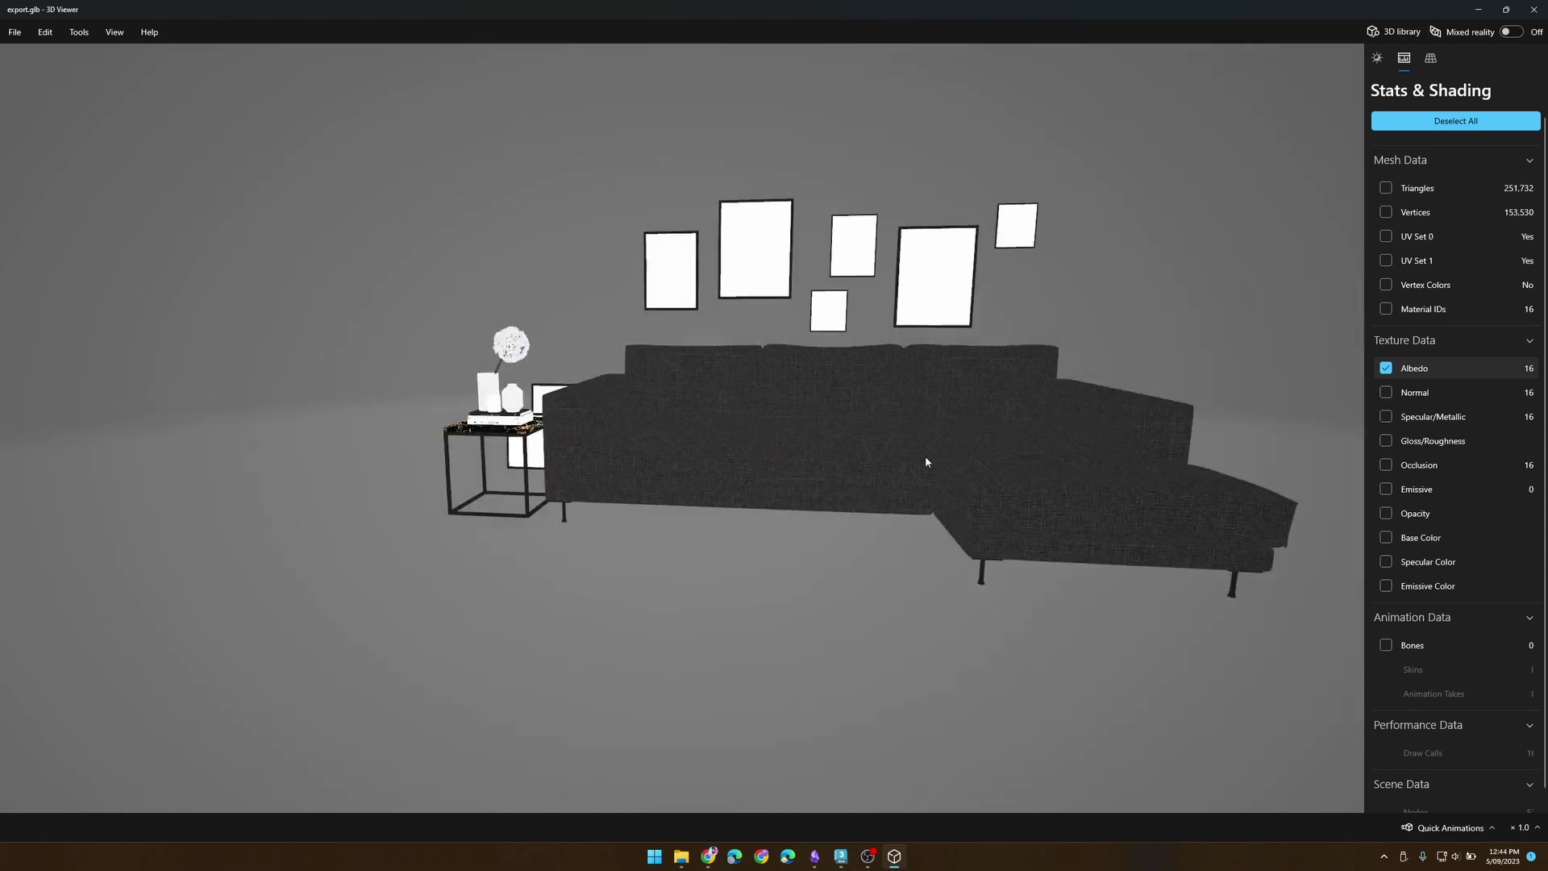
Inspect the model's Normal texture data up close, and switch the display to Specular/Metallic
click(1441, 396)
drag(951, 409, 744, 289)
scroll(719, 423, up, 3)
click(1457, 419)
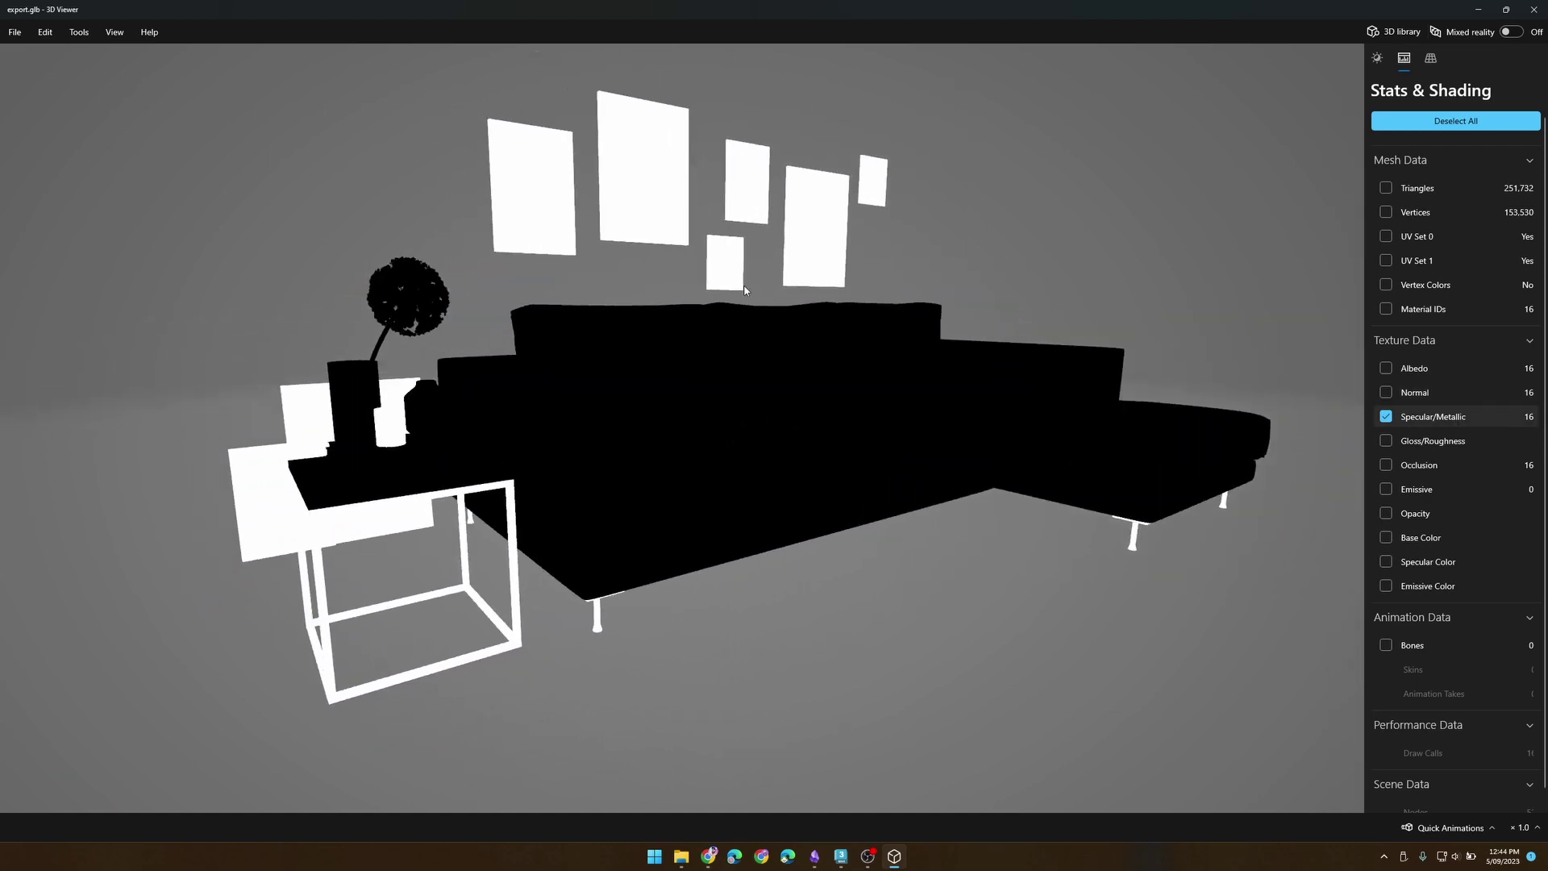
Examine the model with its Gloss/Roughness, Occlusion and Opacity texture data displayed one after another
click(1419, 442)
drag(779, 422, 823, 400)
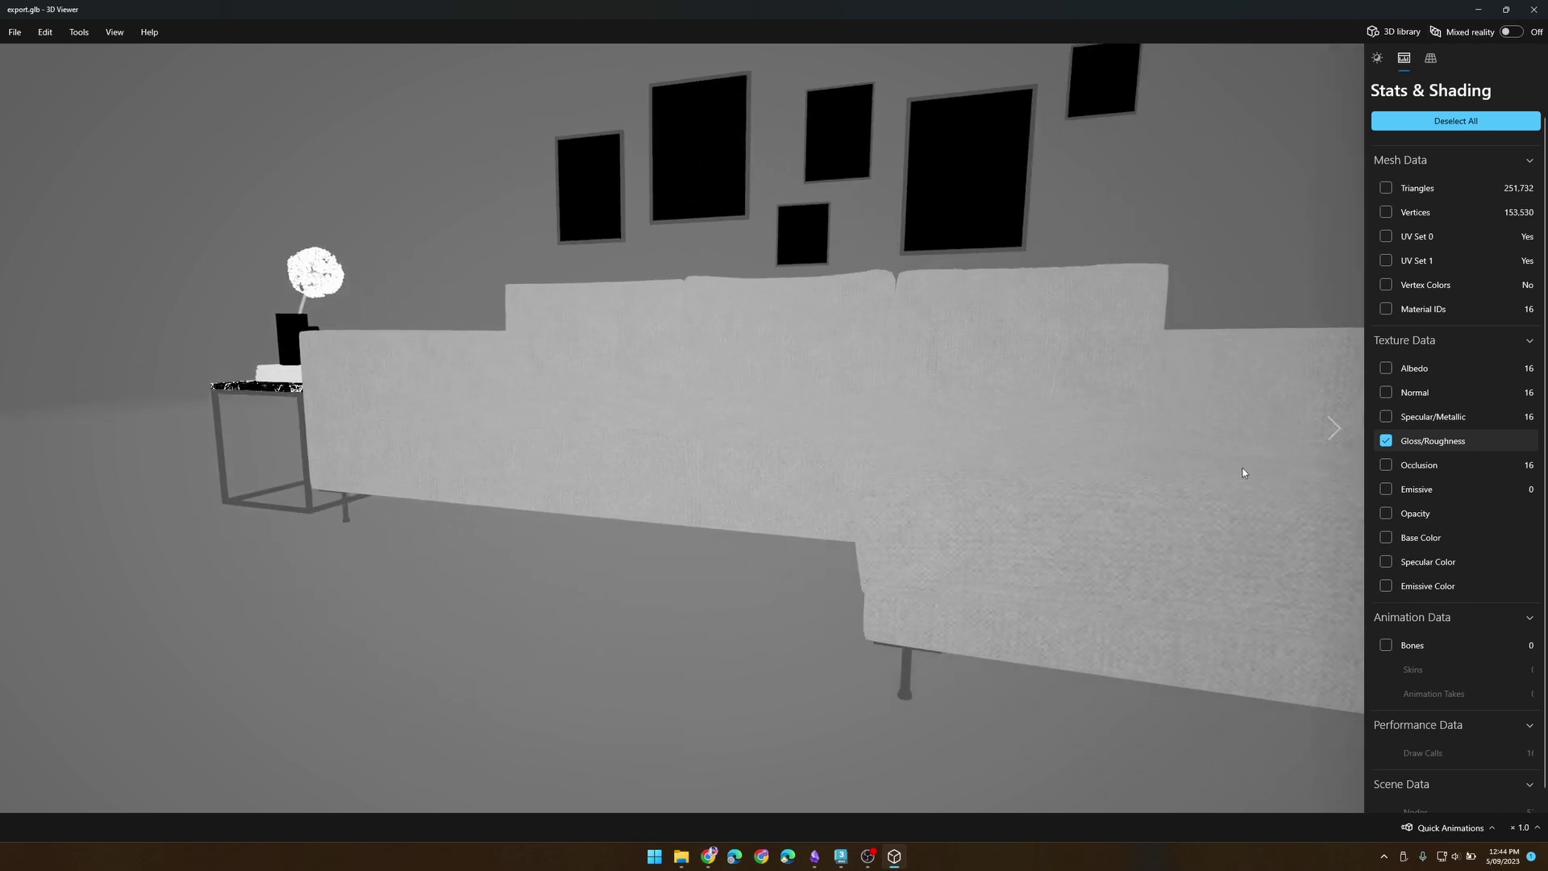
click(1444, 465)
scroll(746, 438, up, 4)
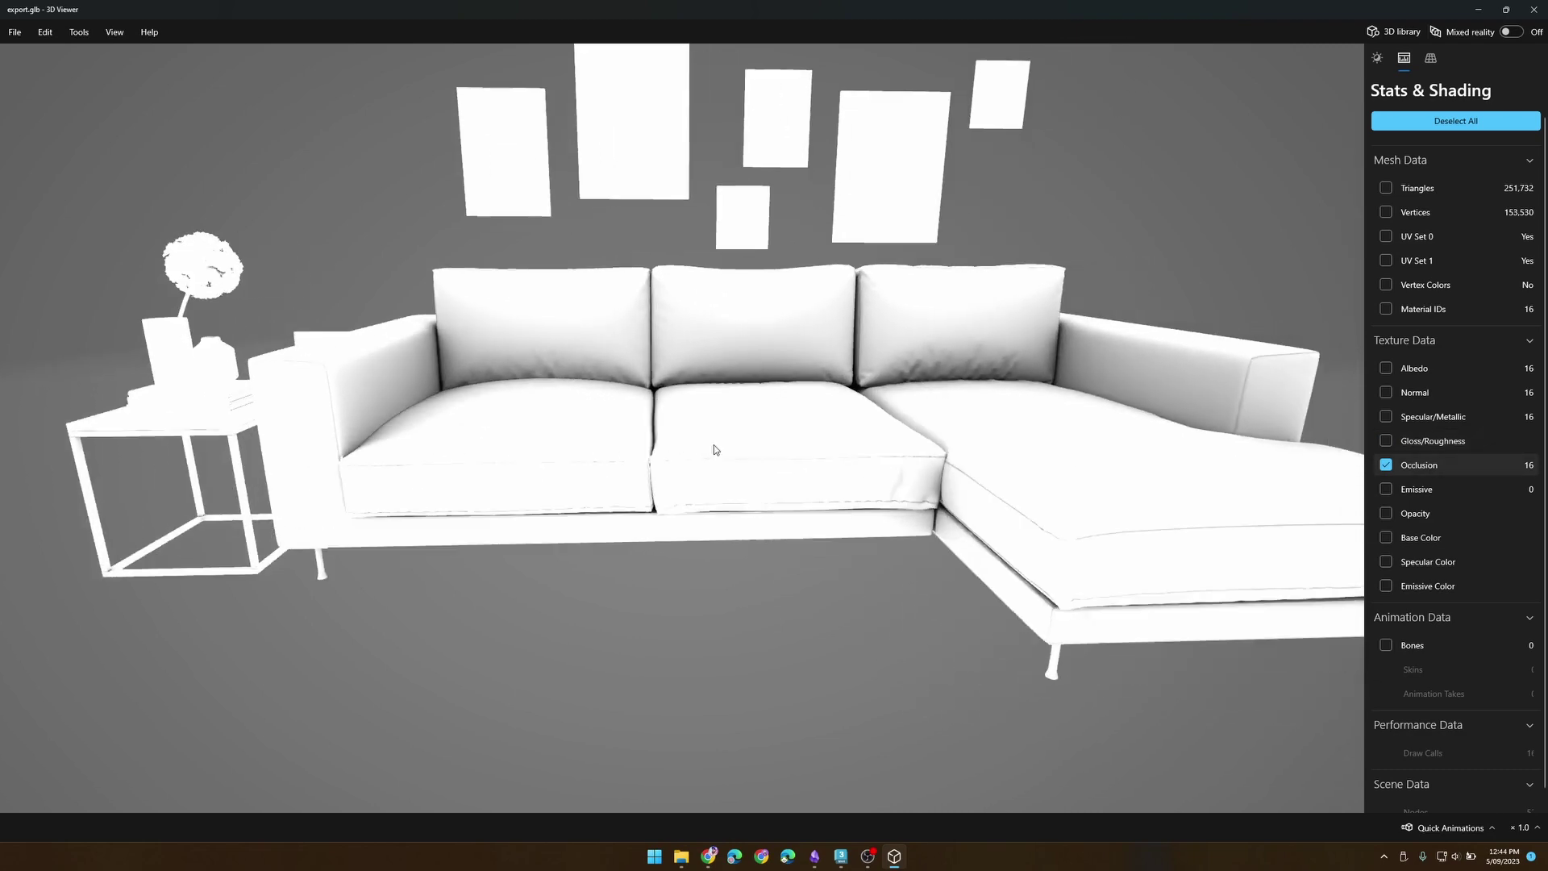
drag(711, 428, 578, 378)
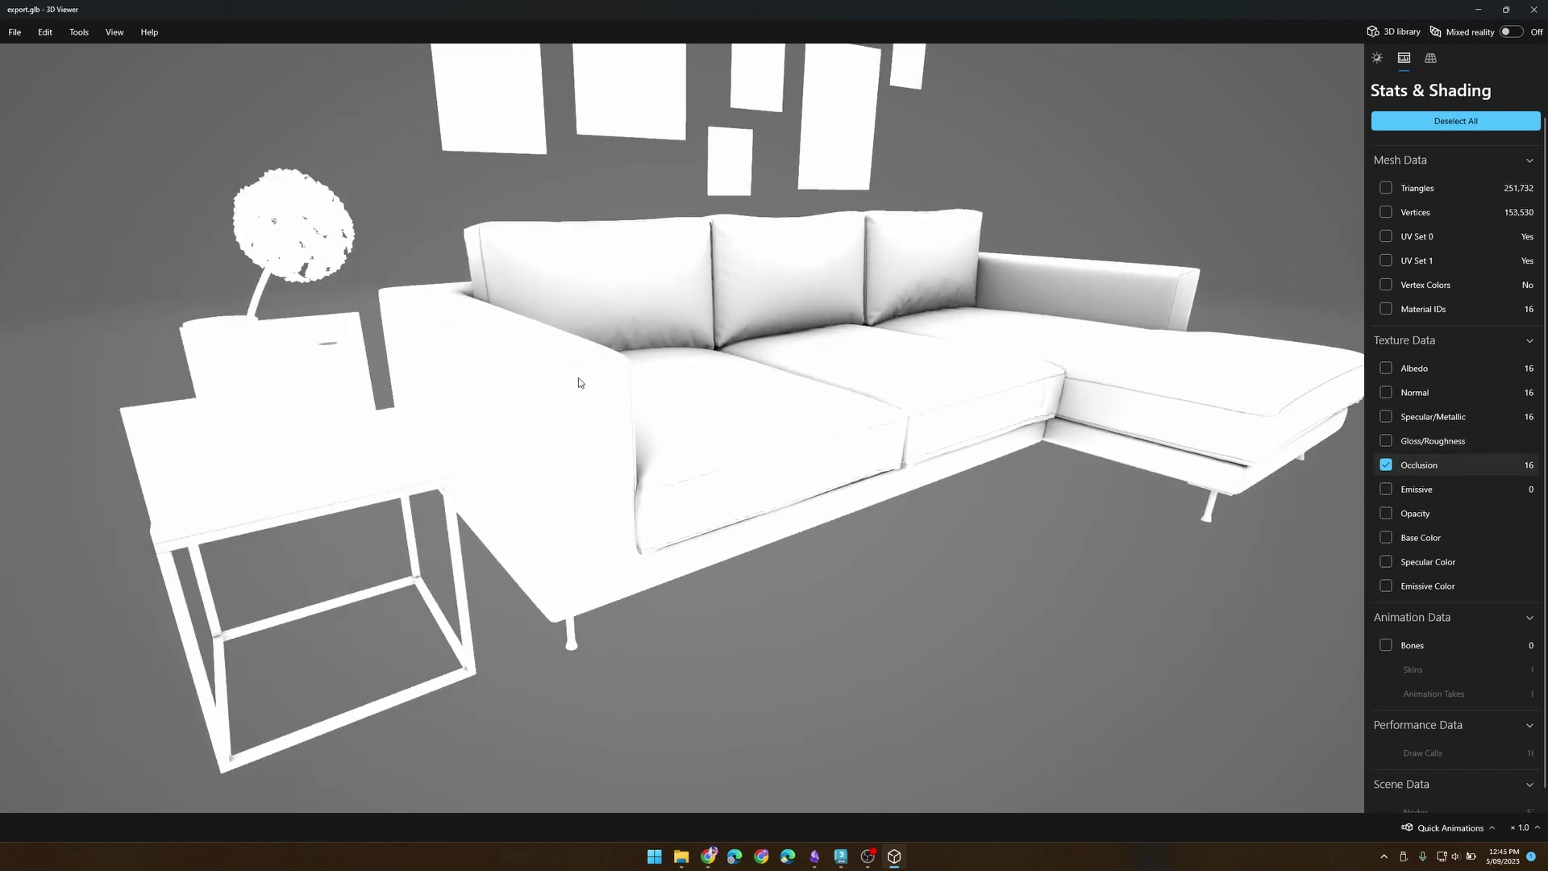
click(1449, 518)
drag(421, 328, 427, 361)
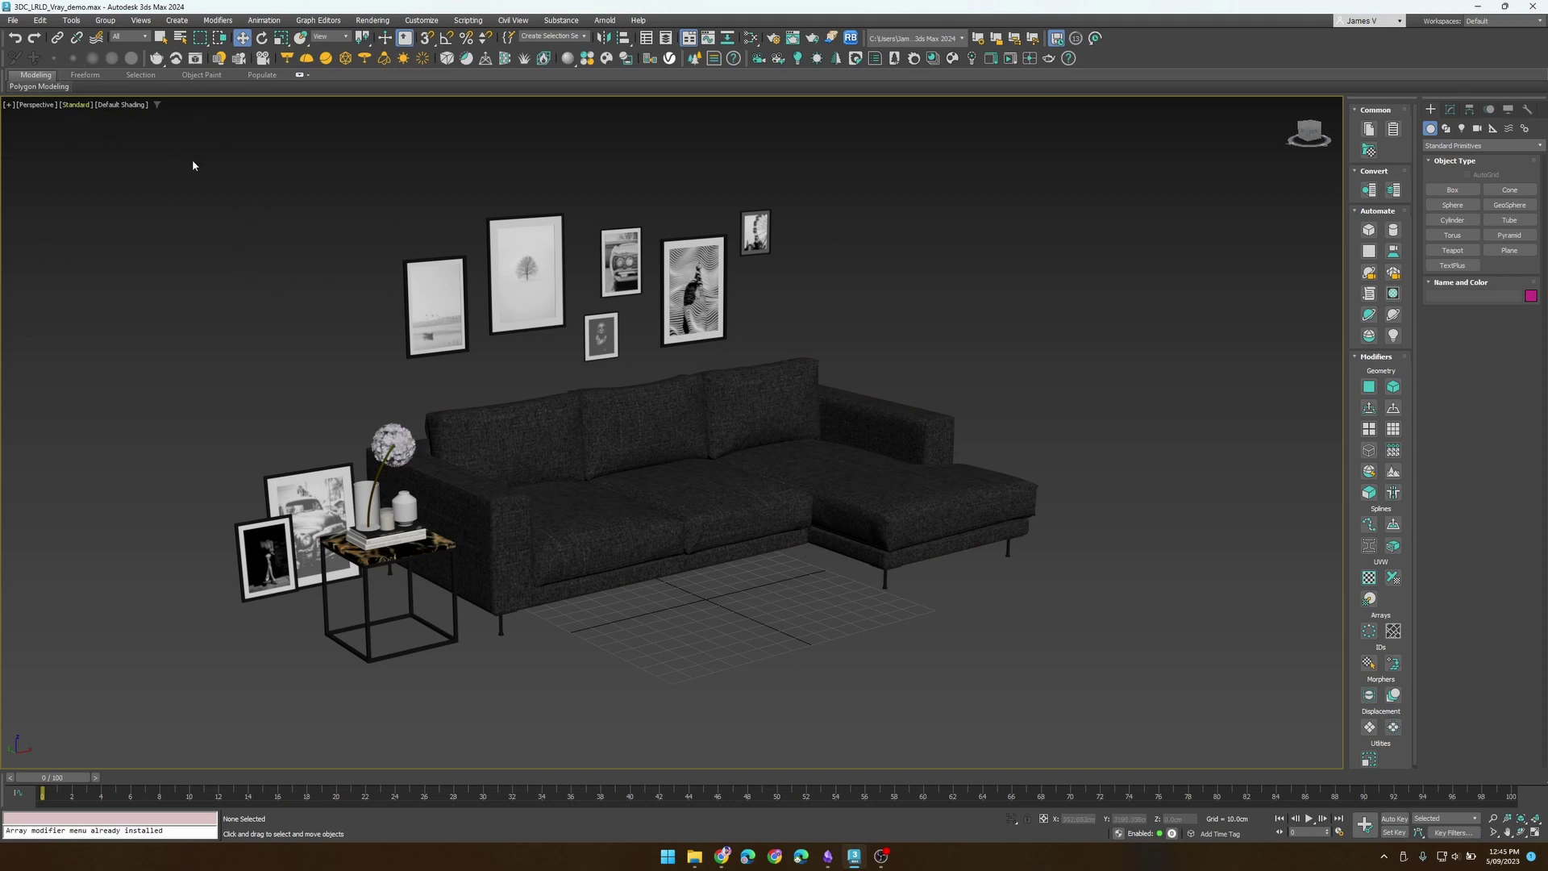
In 3ds Max, reopen the recent scene 3DC_LRLD_Vray_demo.max without saving the changes
click(13, 20)
mouse_move(129, 81)
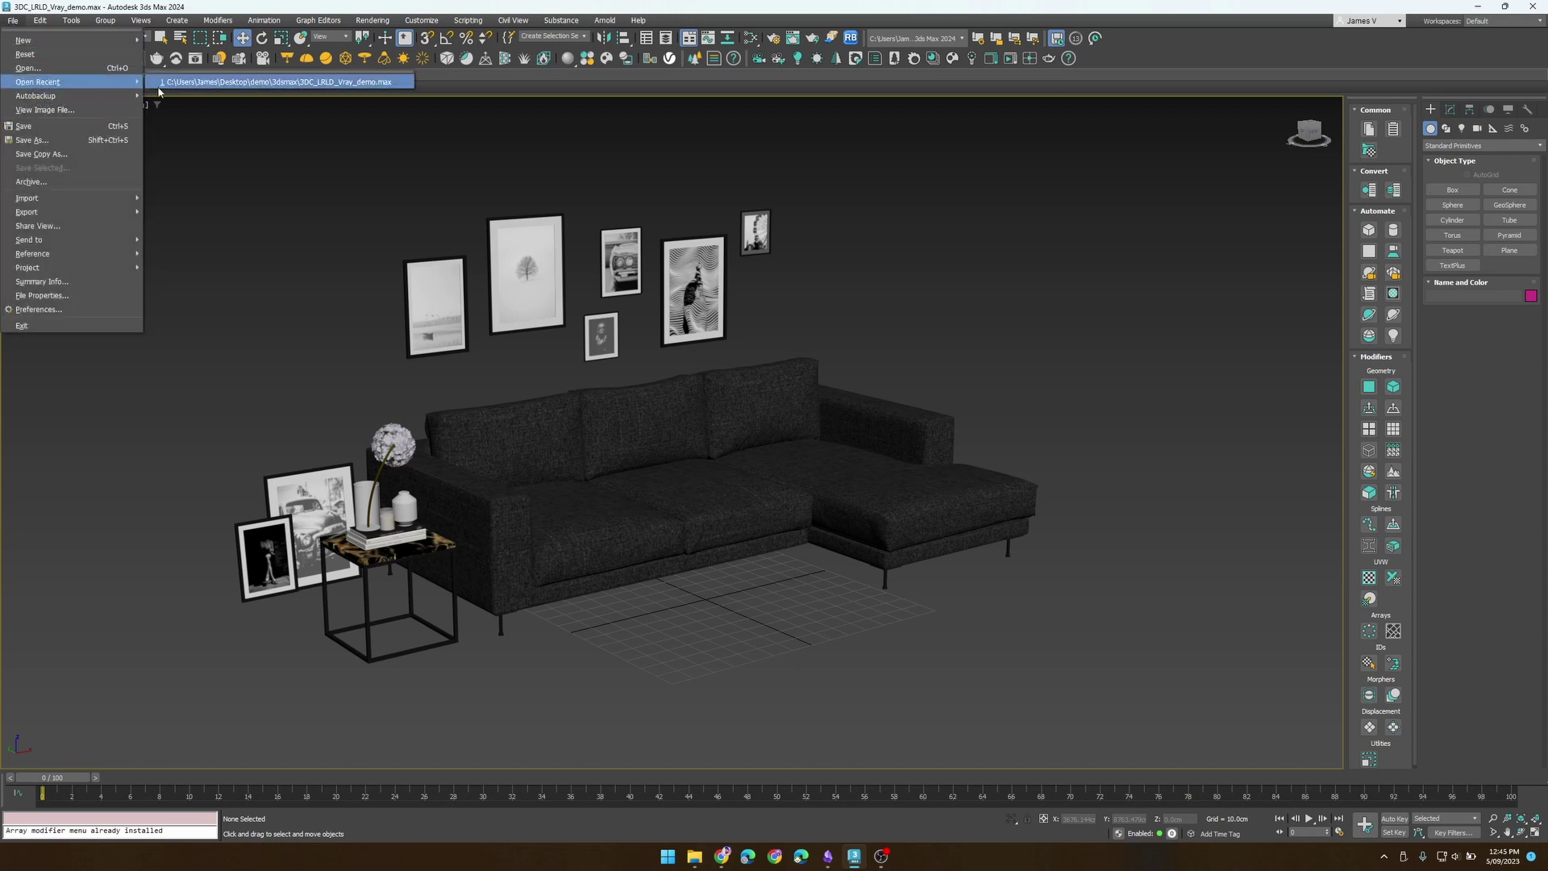
click(335, 82)
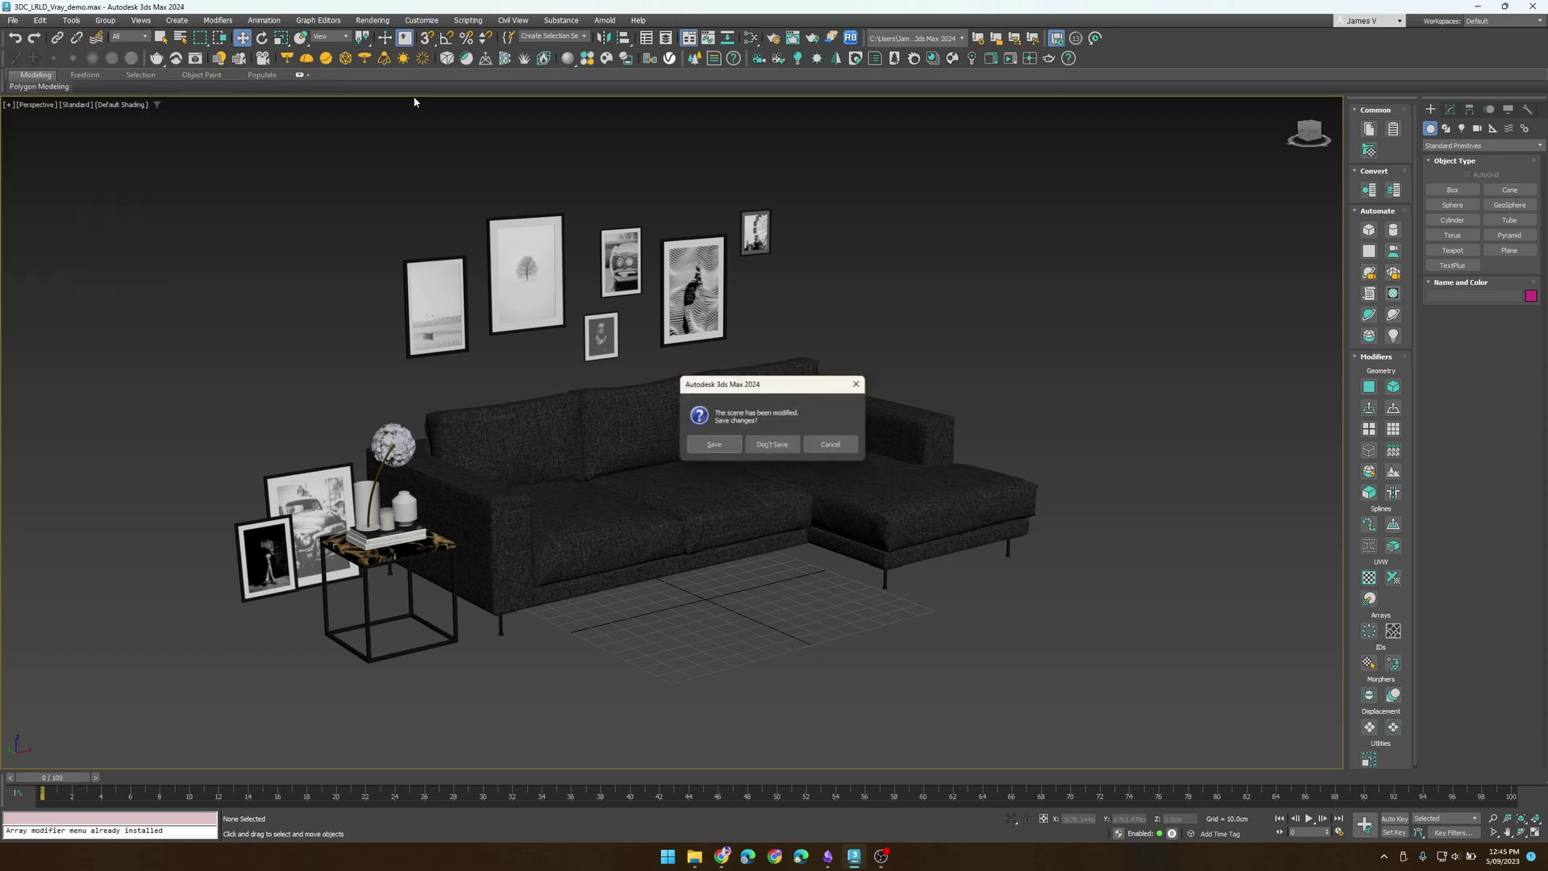
click(773, 446)
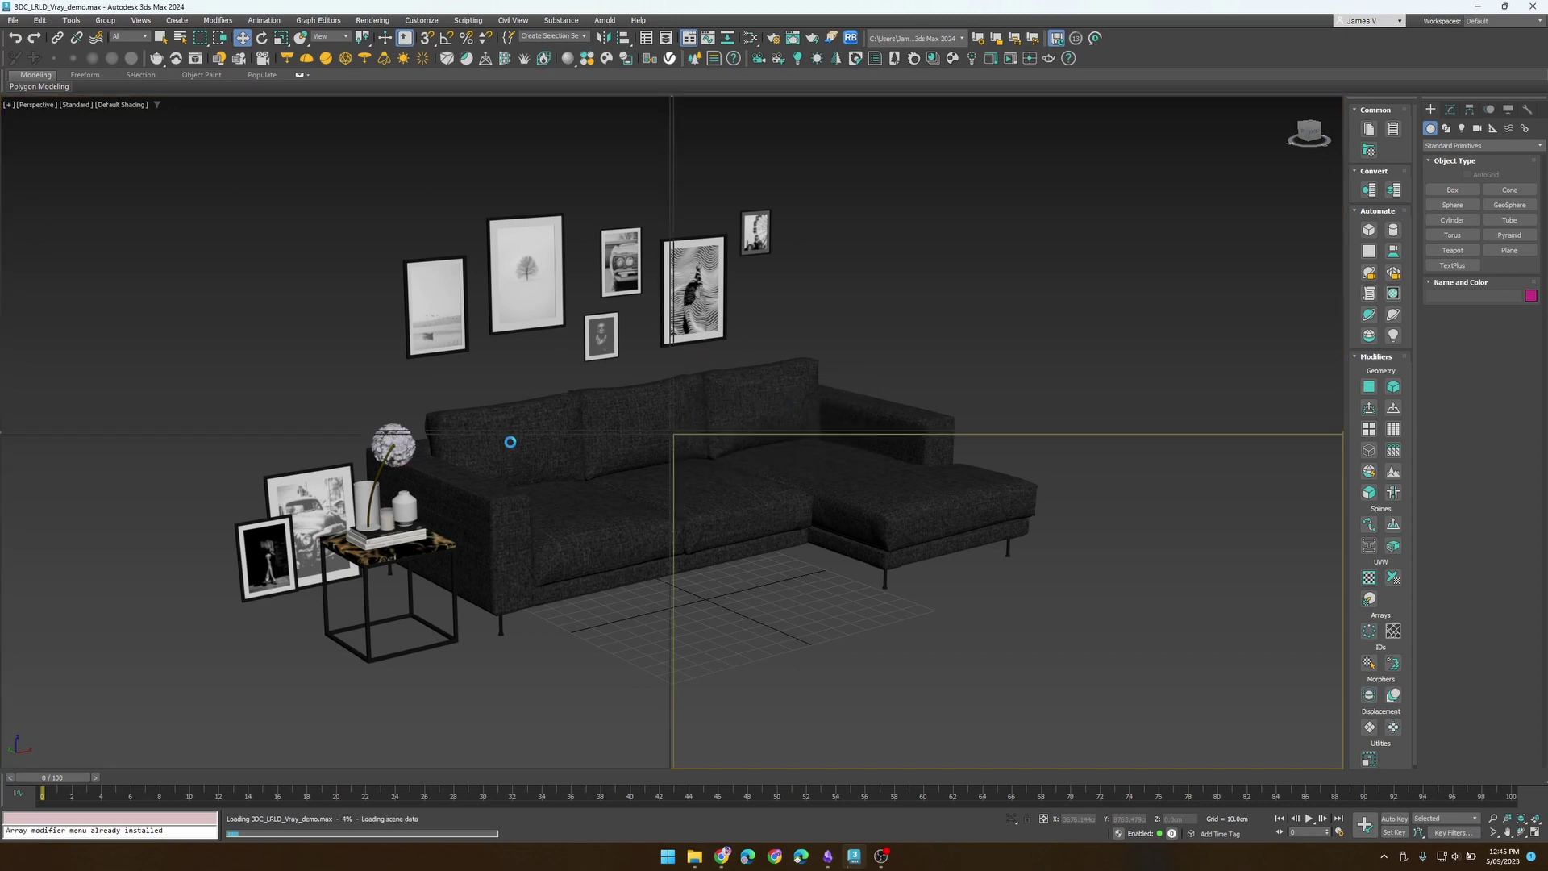
Pick the sofa's original material into the Slate Material Editor, examine its Multi/Sub-Object network and the sofa's modifier stack, and close the editor
click(753, 410)
key(m)
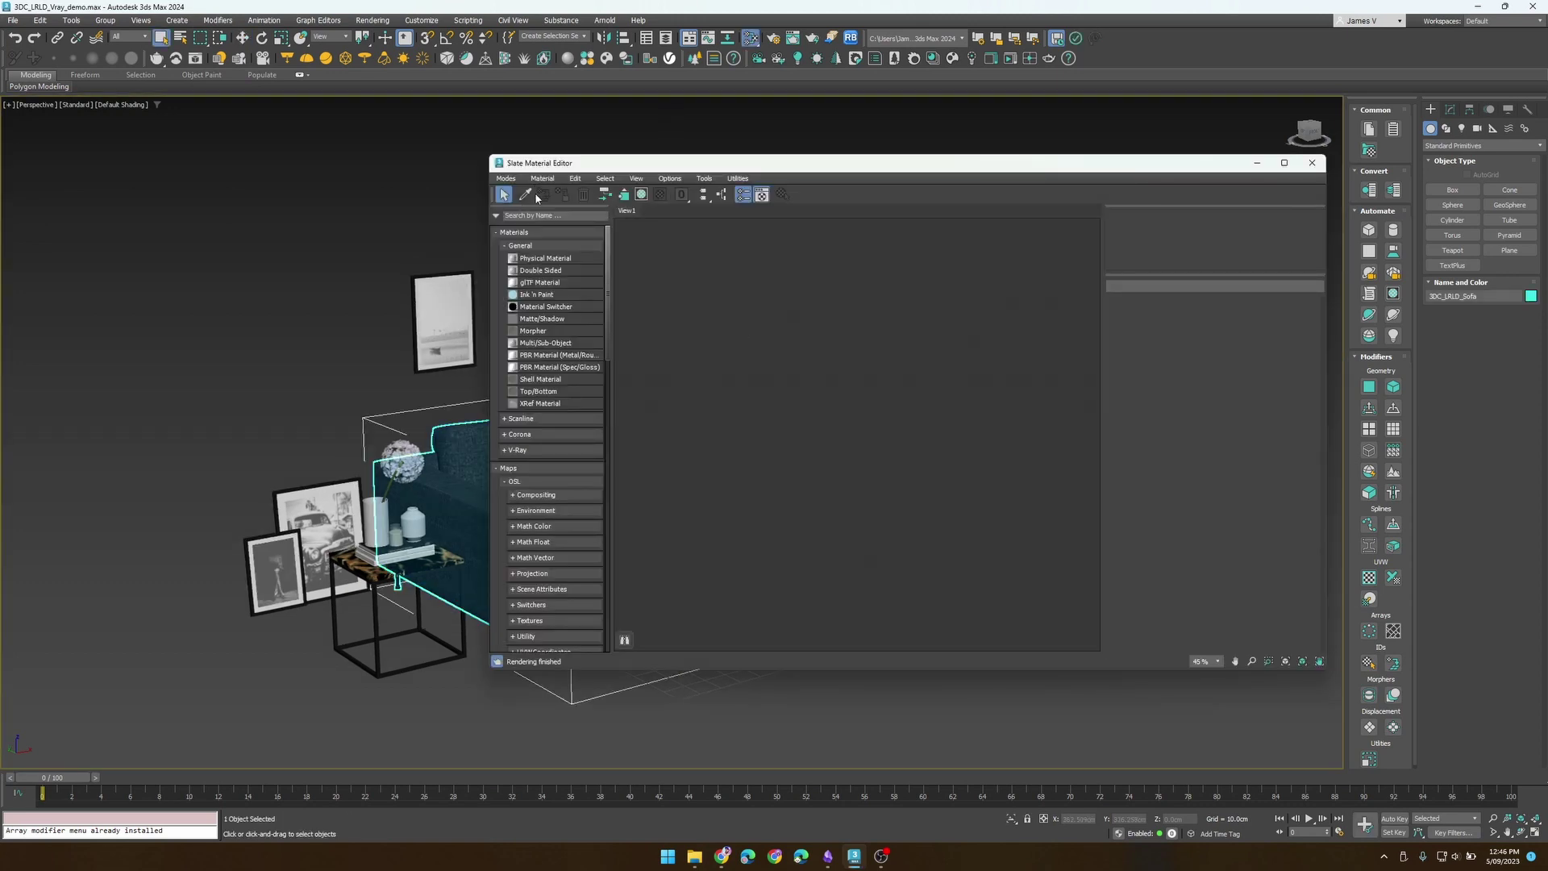
click(451, 438)
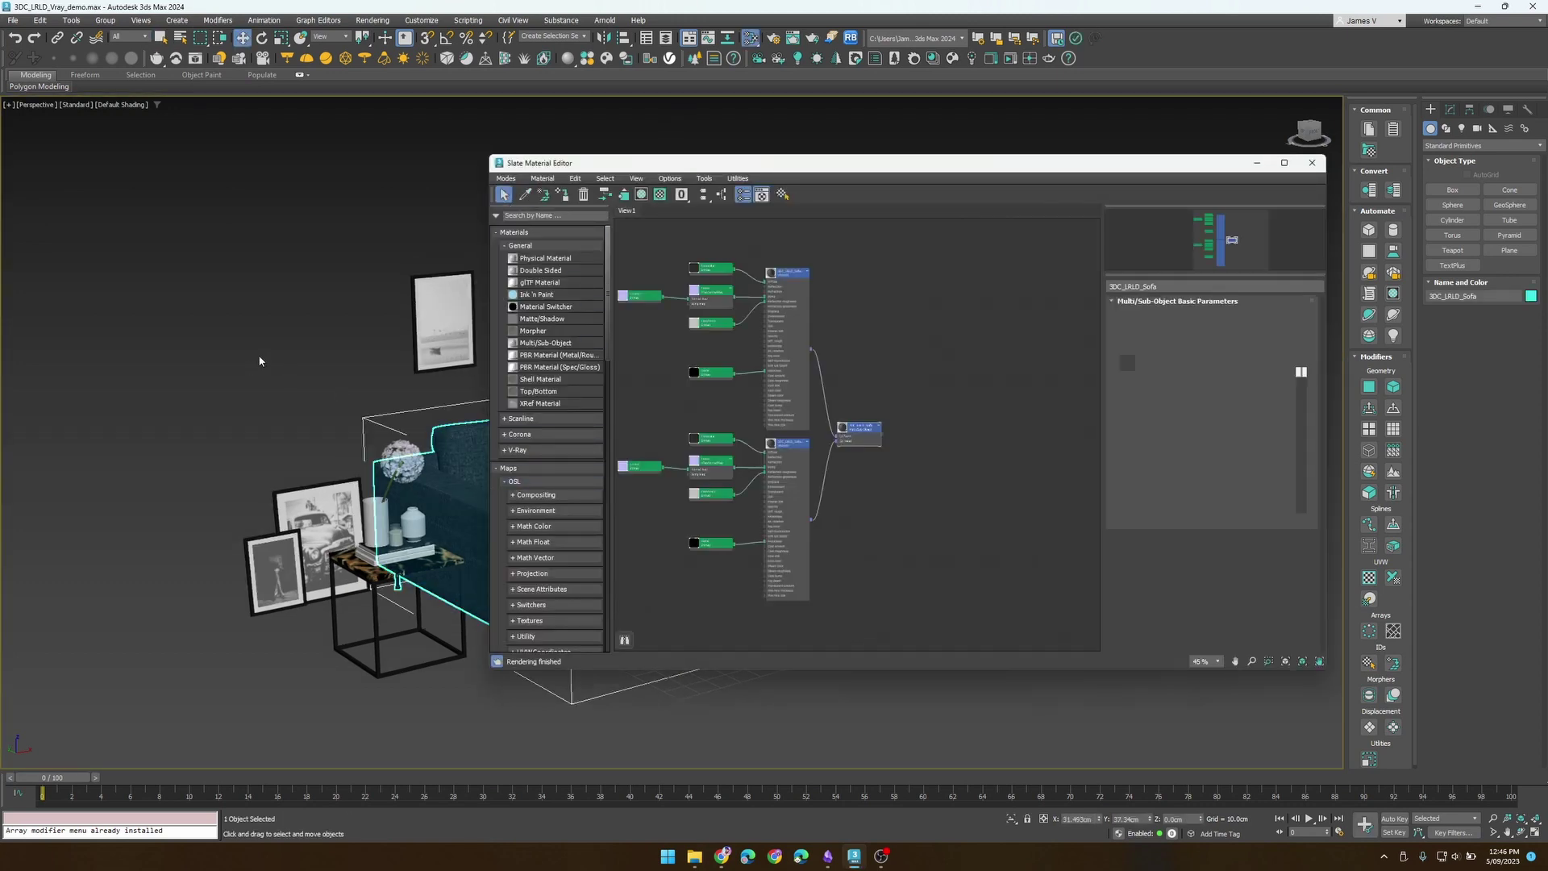
middle_drag(292, 346, 90, 337)
middle_drag(842, 269, 946, 266)
scroll(946, 266, up, 6)
scroll(701, 443, down, 3)
click(1451, 111)
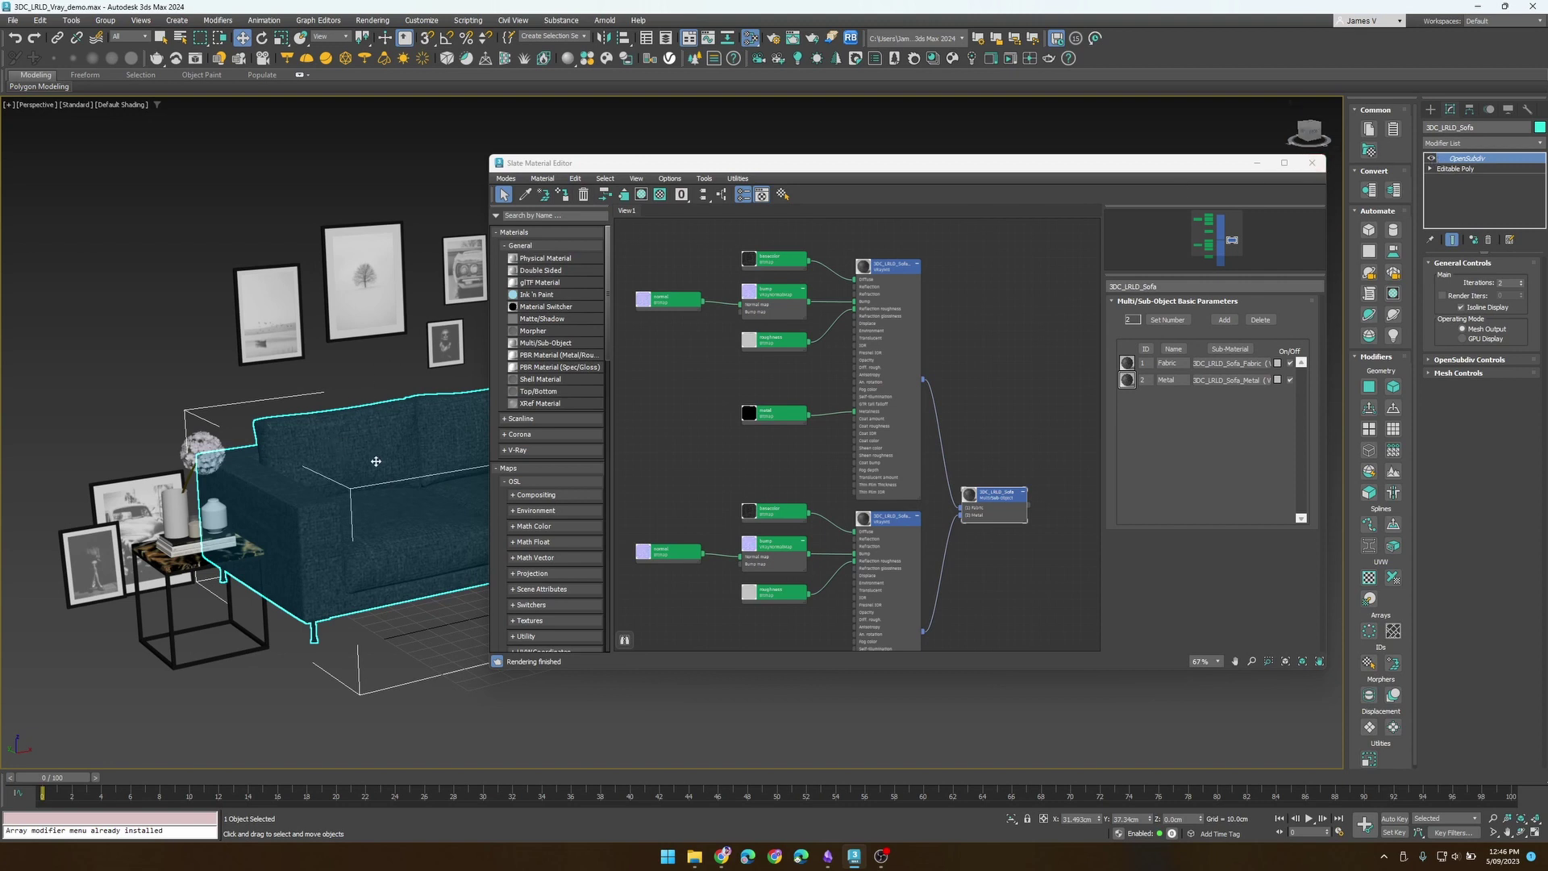
scroll(870, 436, down, 1)
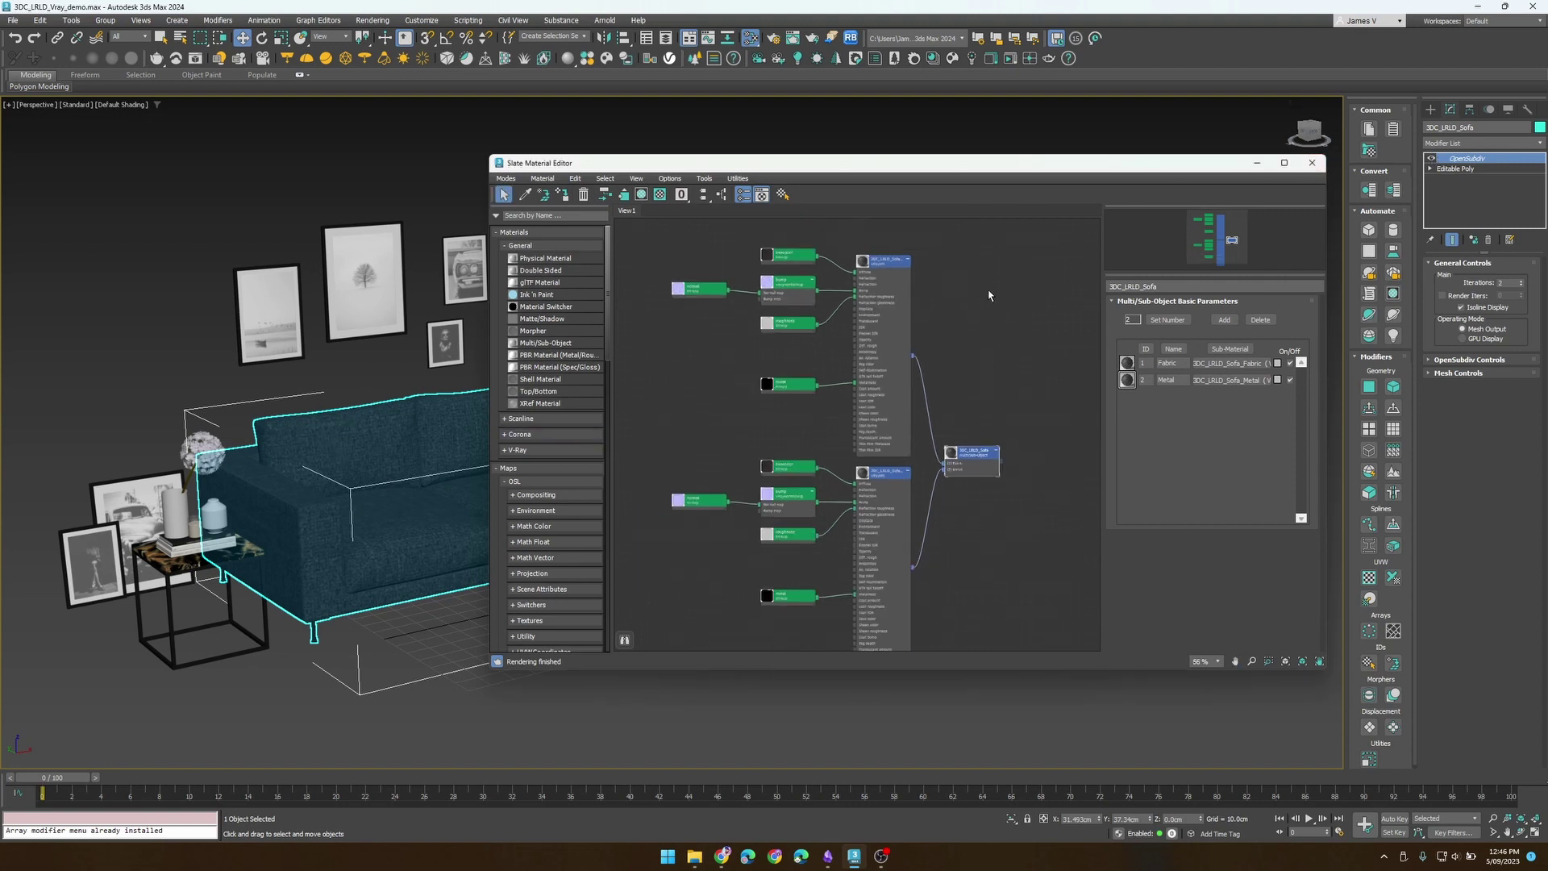
click(1311, 162)
Load the sofa's converted glTF Material into the Slate Material Editor and inspect its ao and normal bitmap nodes
click(833, 358)
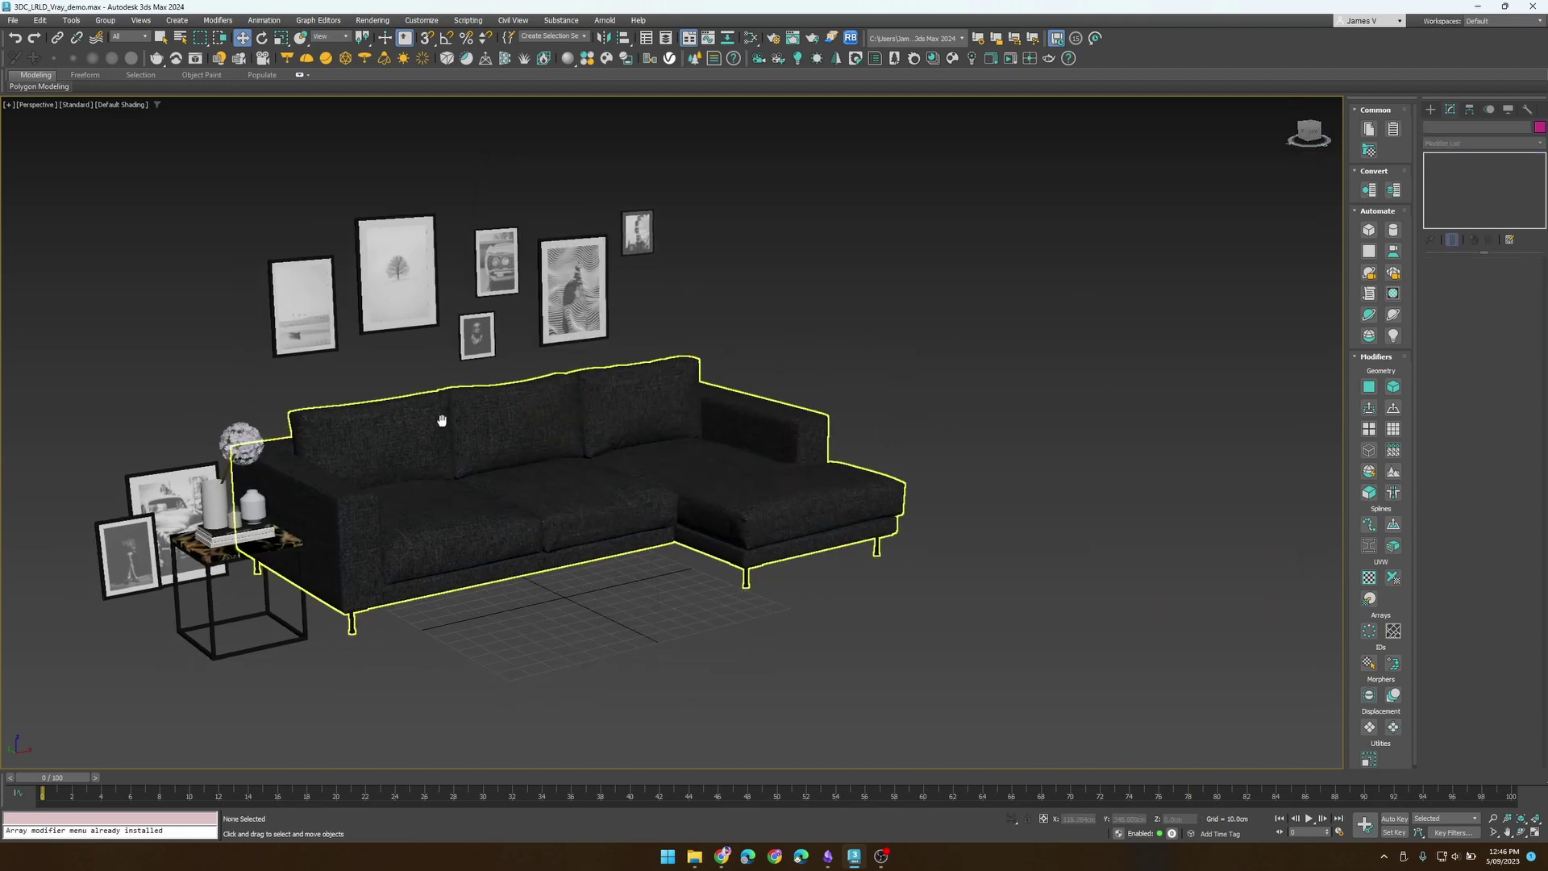
middle_drag(442, 414, 538, 398)
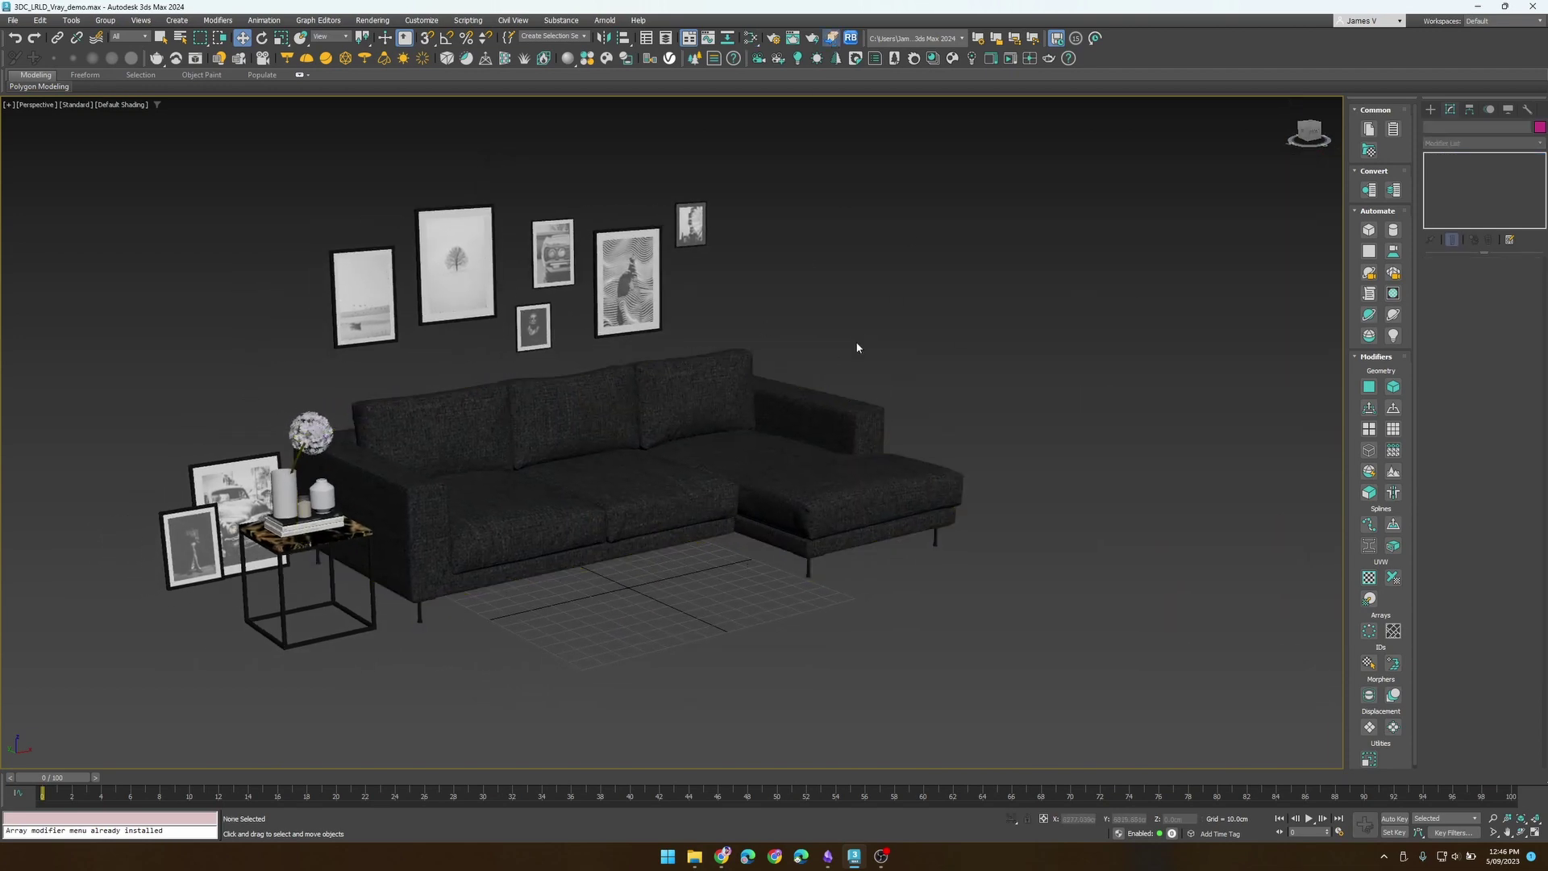
key(m)
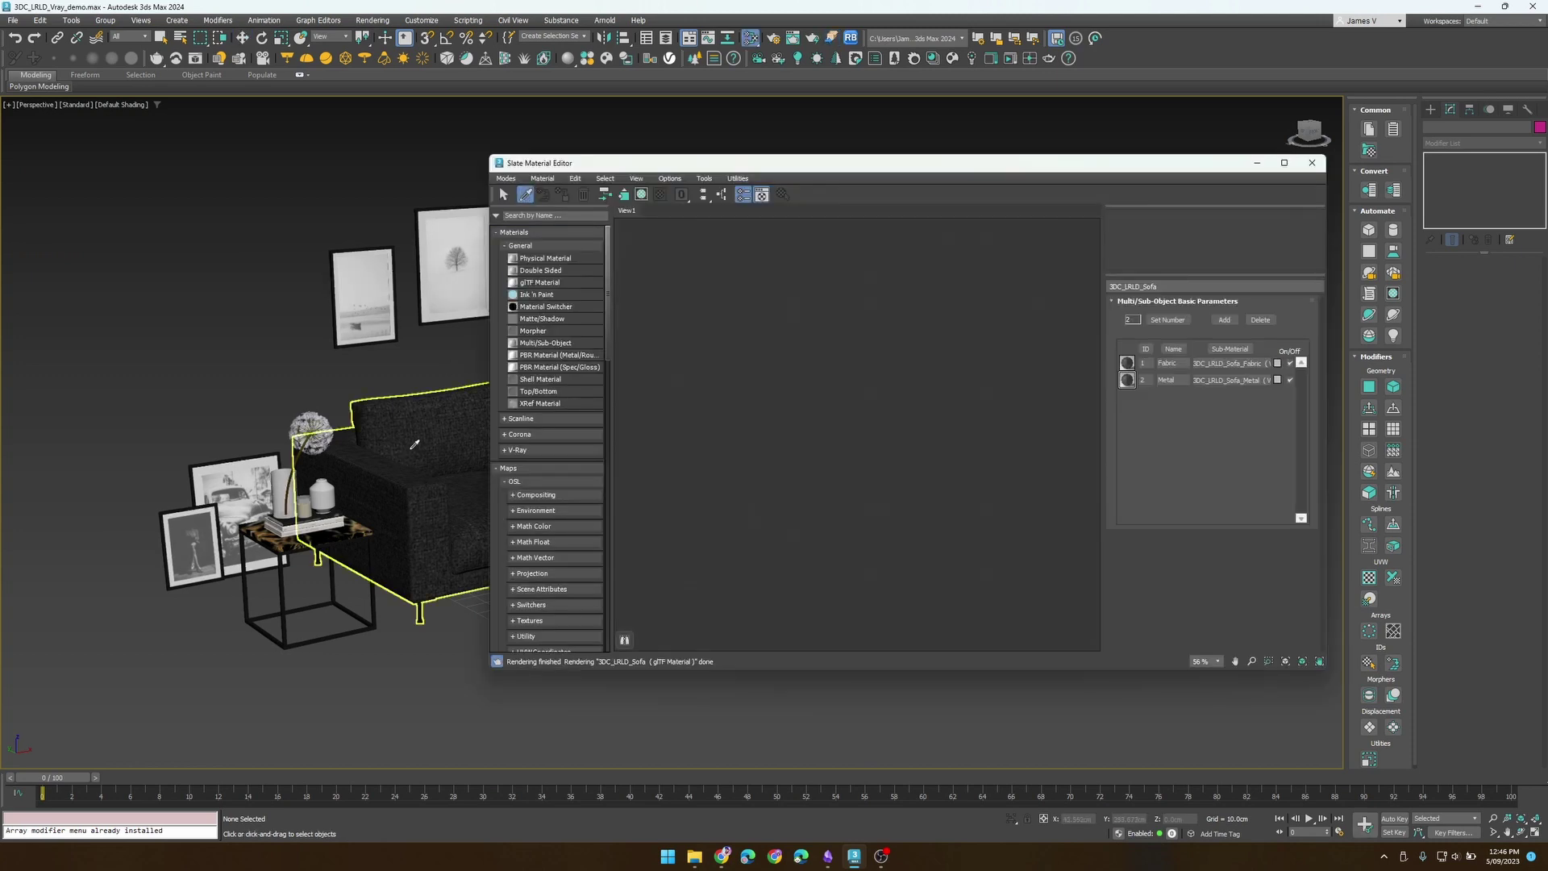
scroll(766, 406, up, 4)
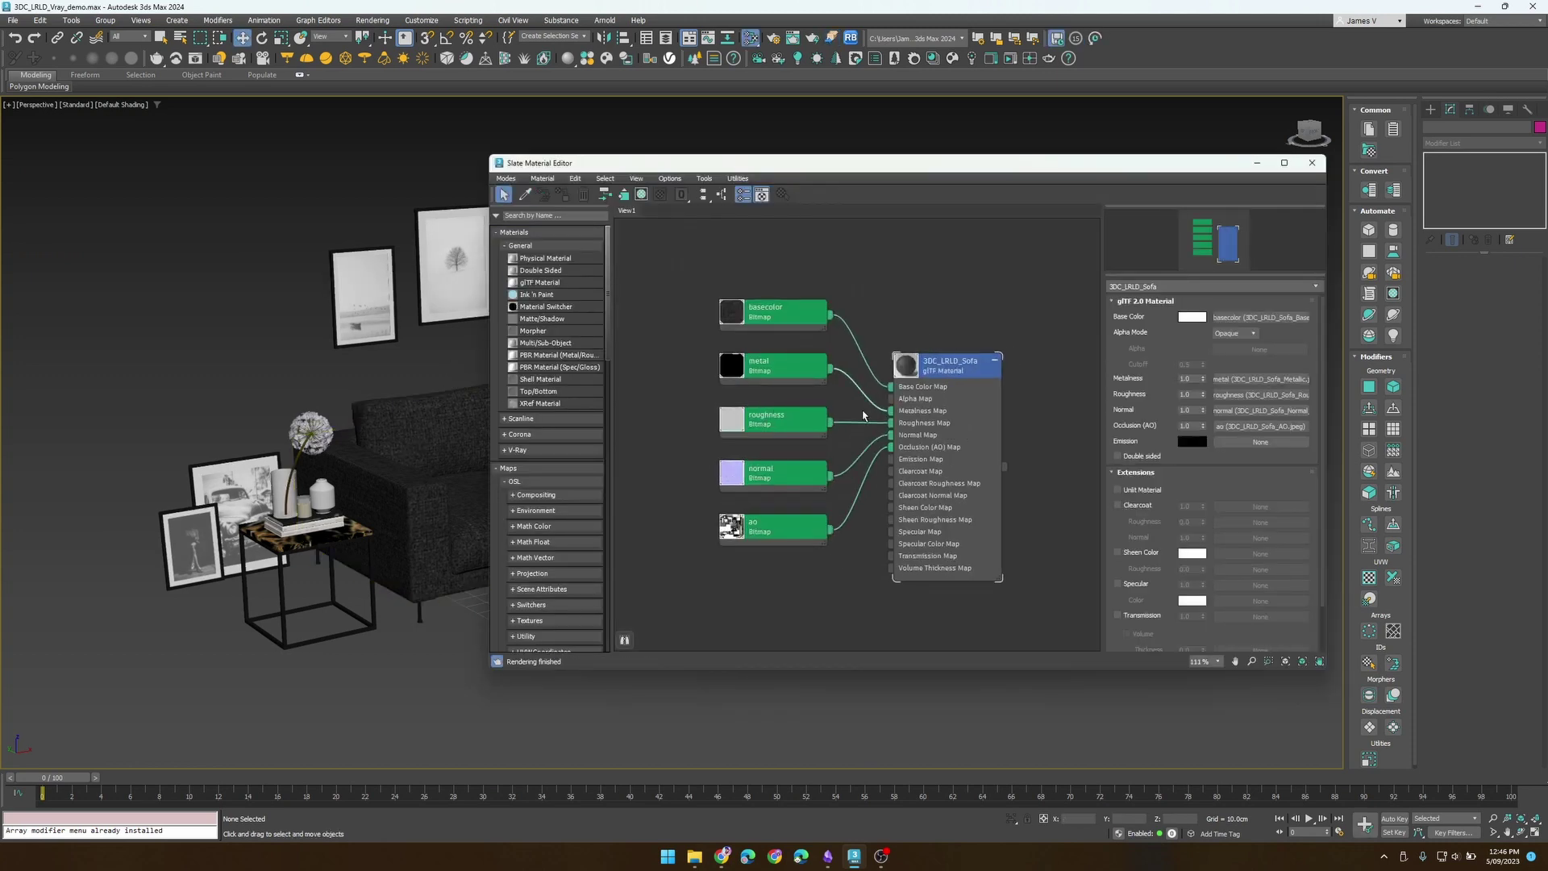
drag(965, 374, 966, 346)
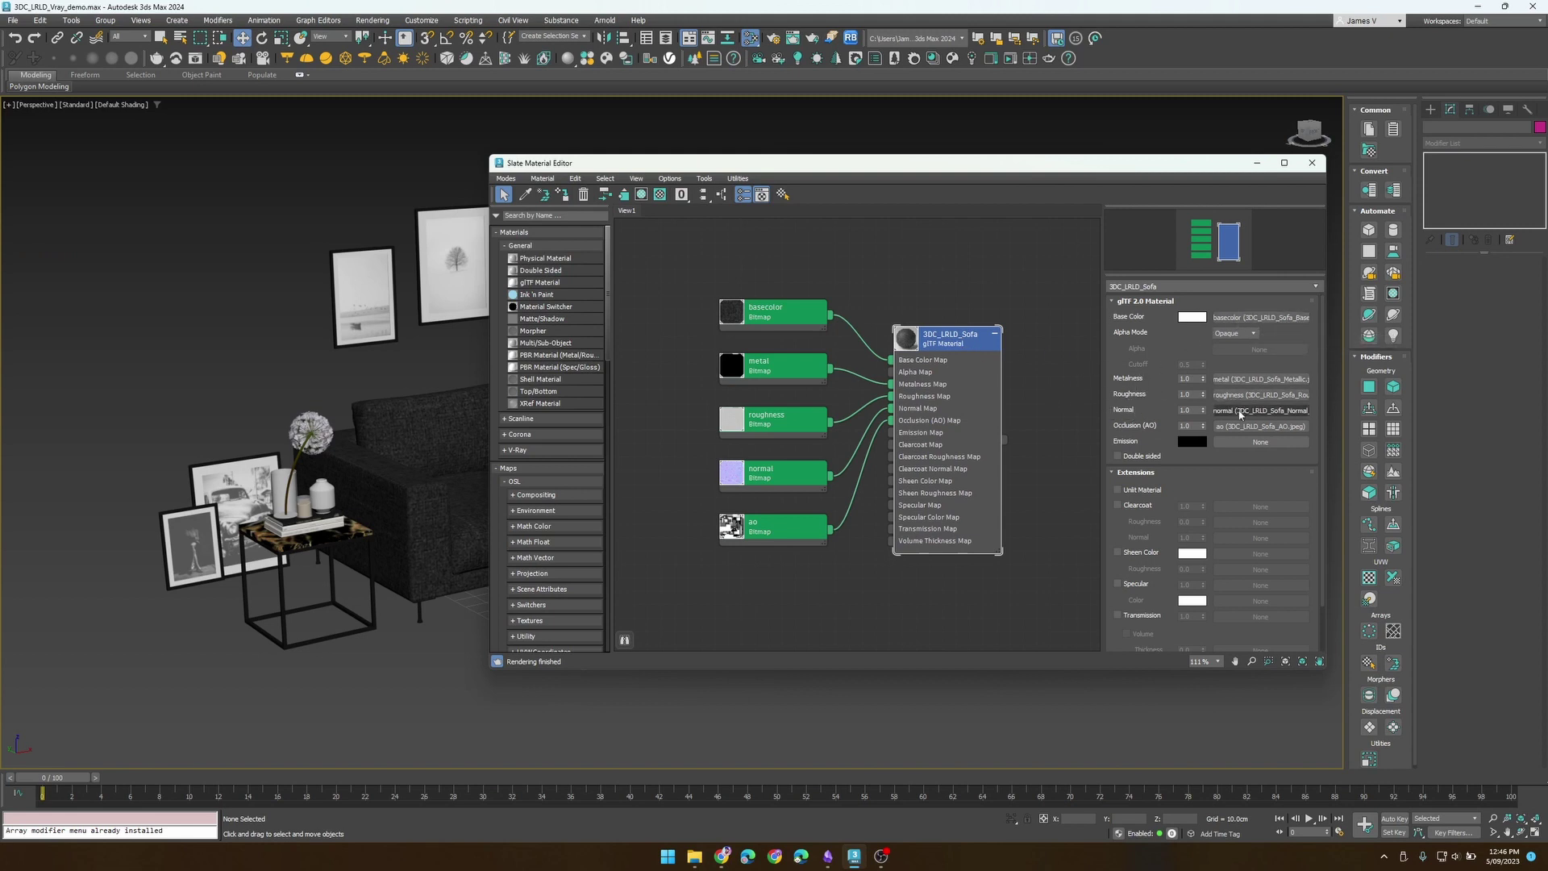
click(775, 532)
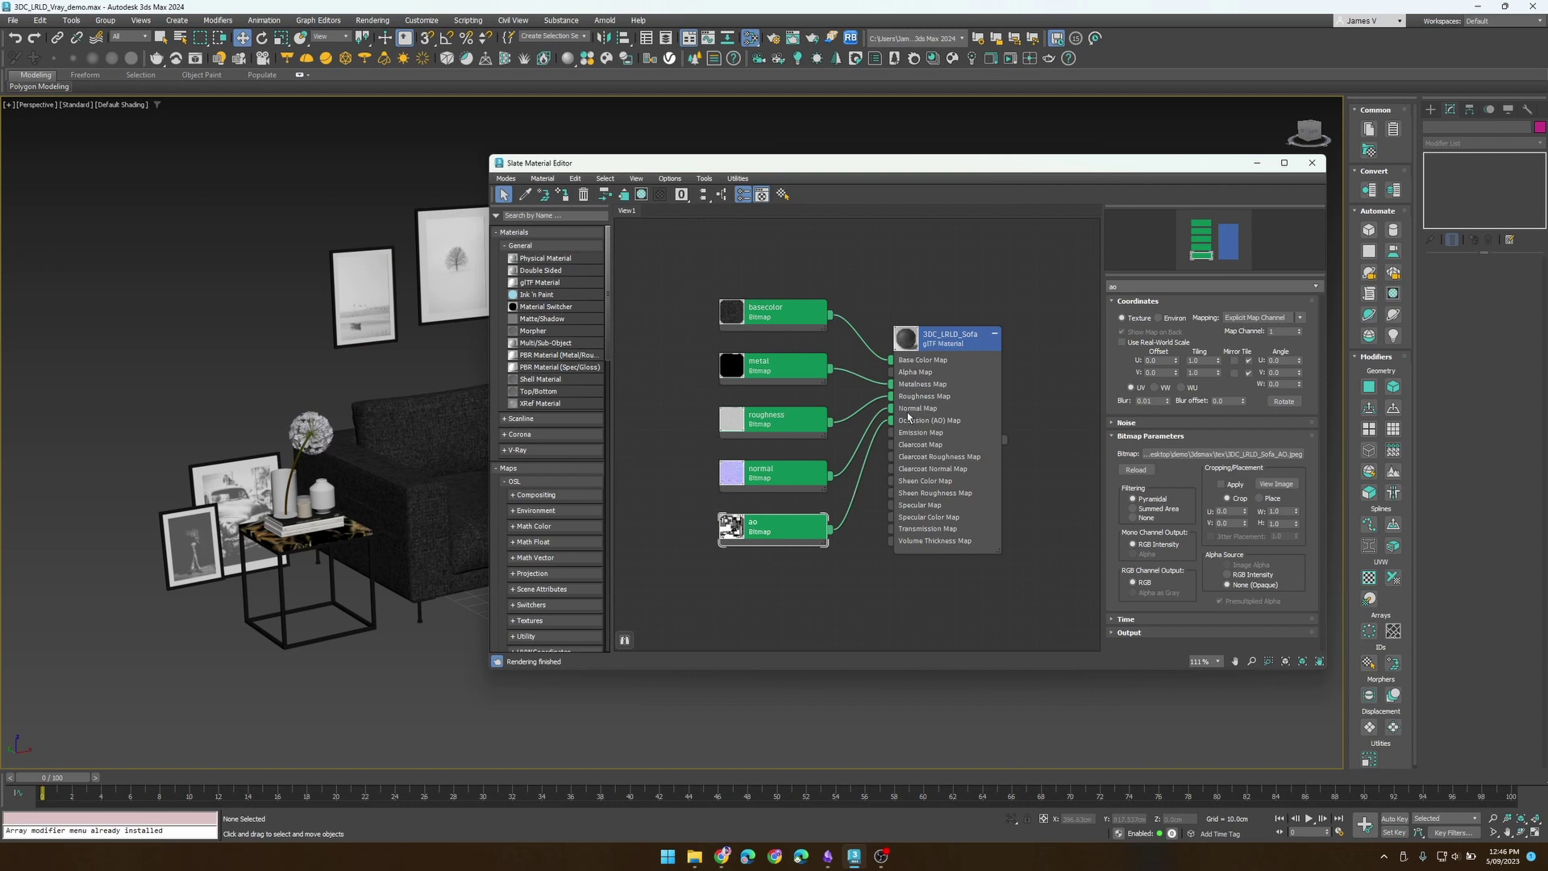
click(766, 477)
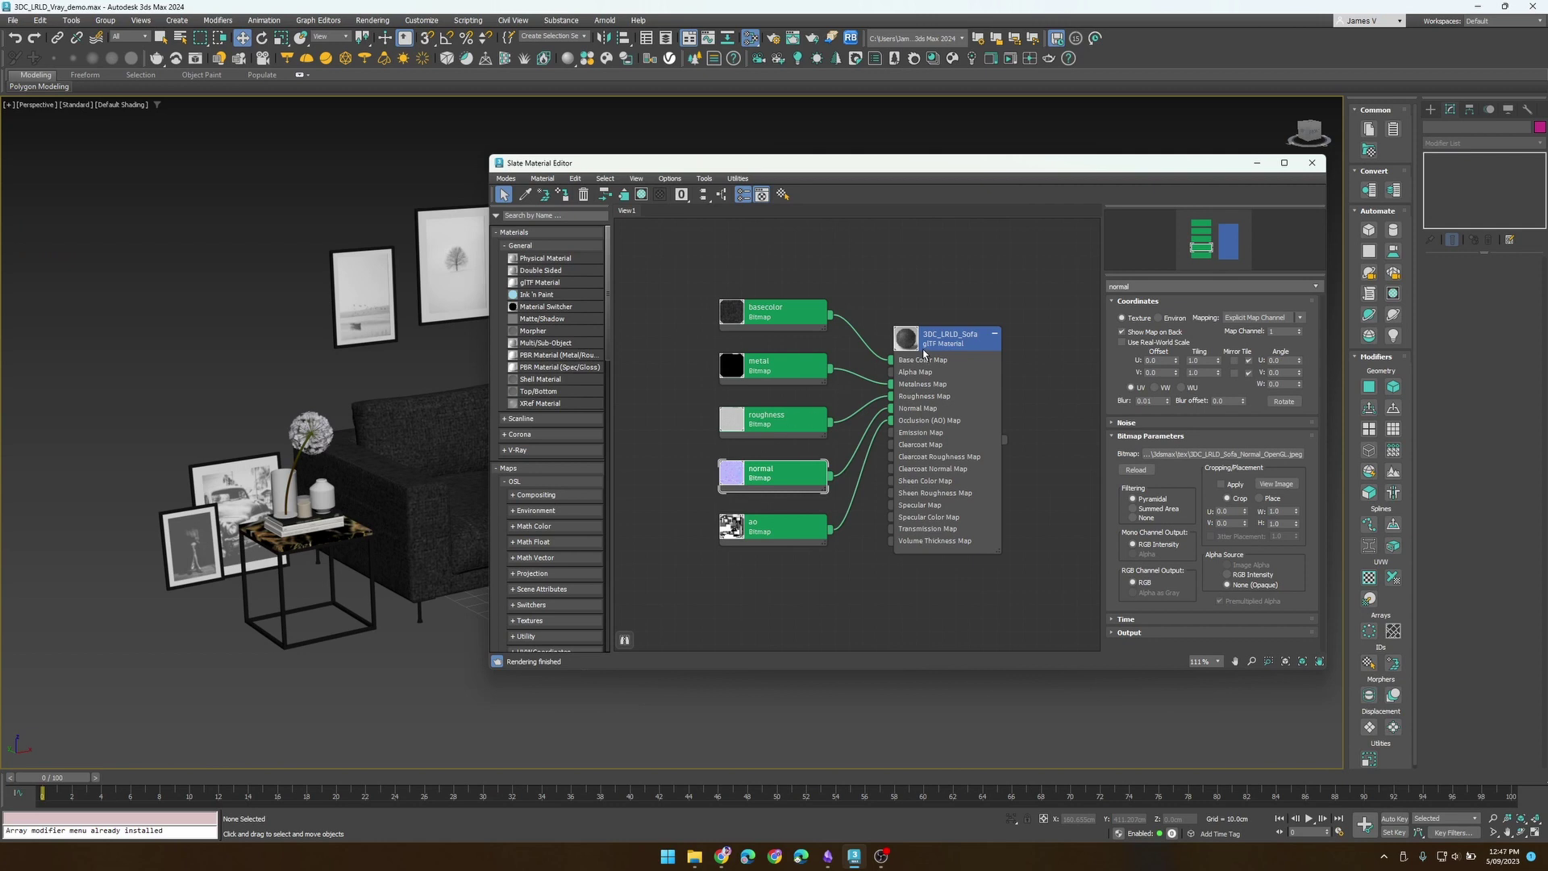
drag(937, 341, 937, 328)
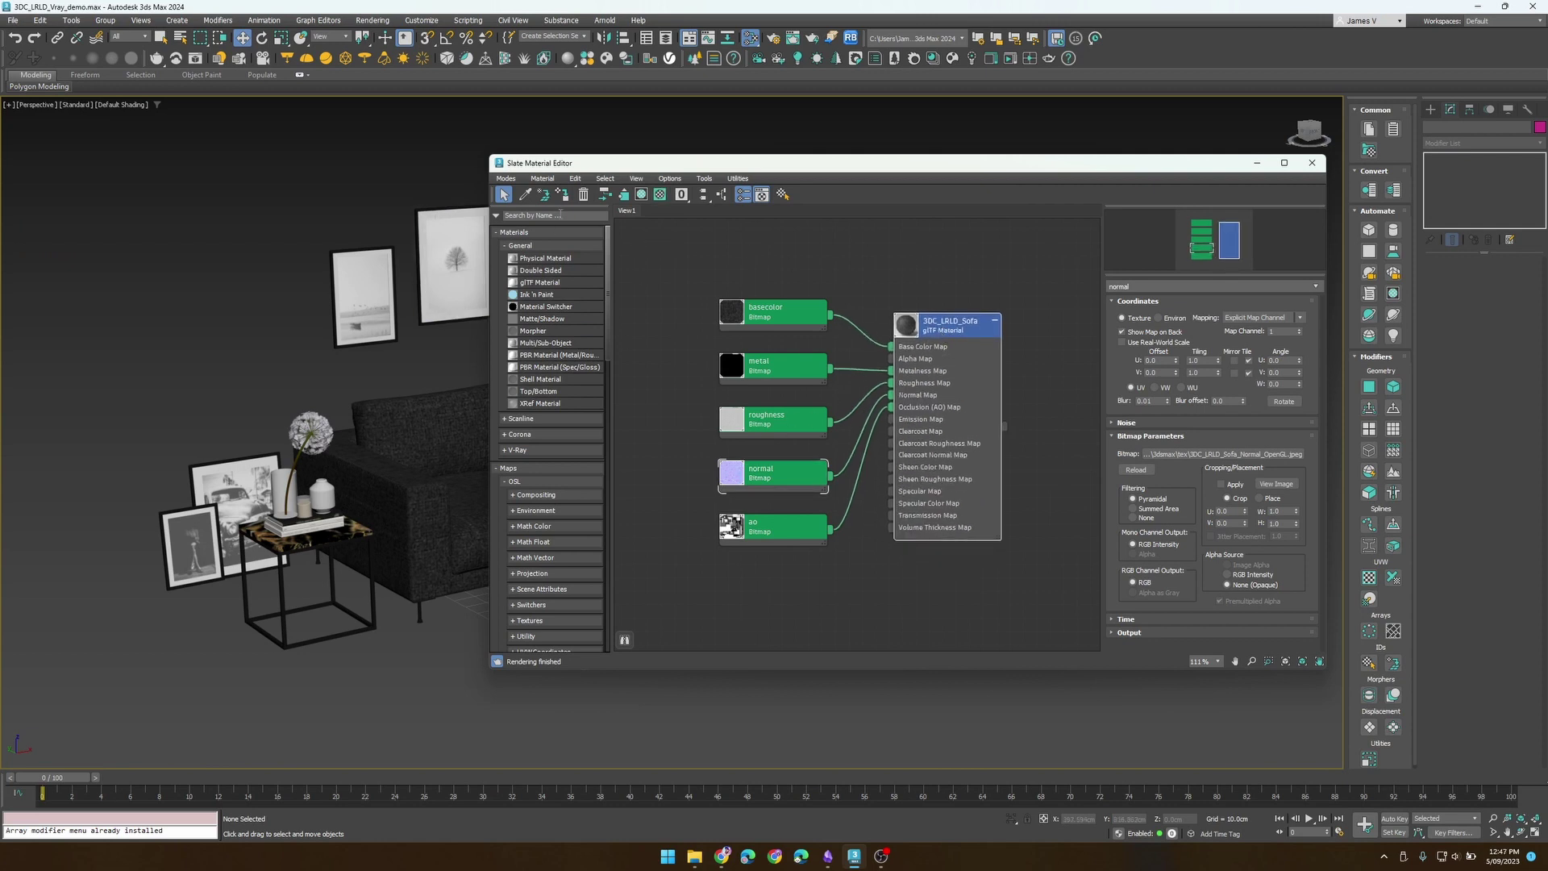
Close the material editor and reload the recent 3DC_LRLD_Vray_demo.max scene, discarding the changes
click(1312, 162)
click(13, 20)
mouse_move(40, 82)
click(202, 81)
click(776, 445)
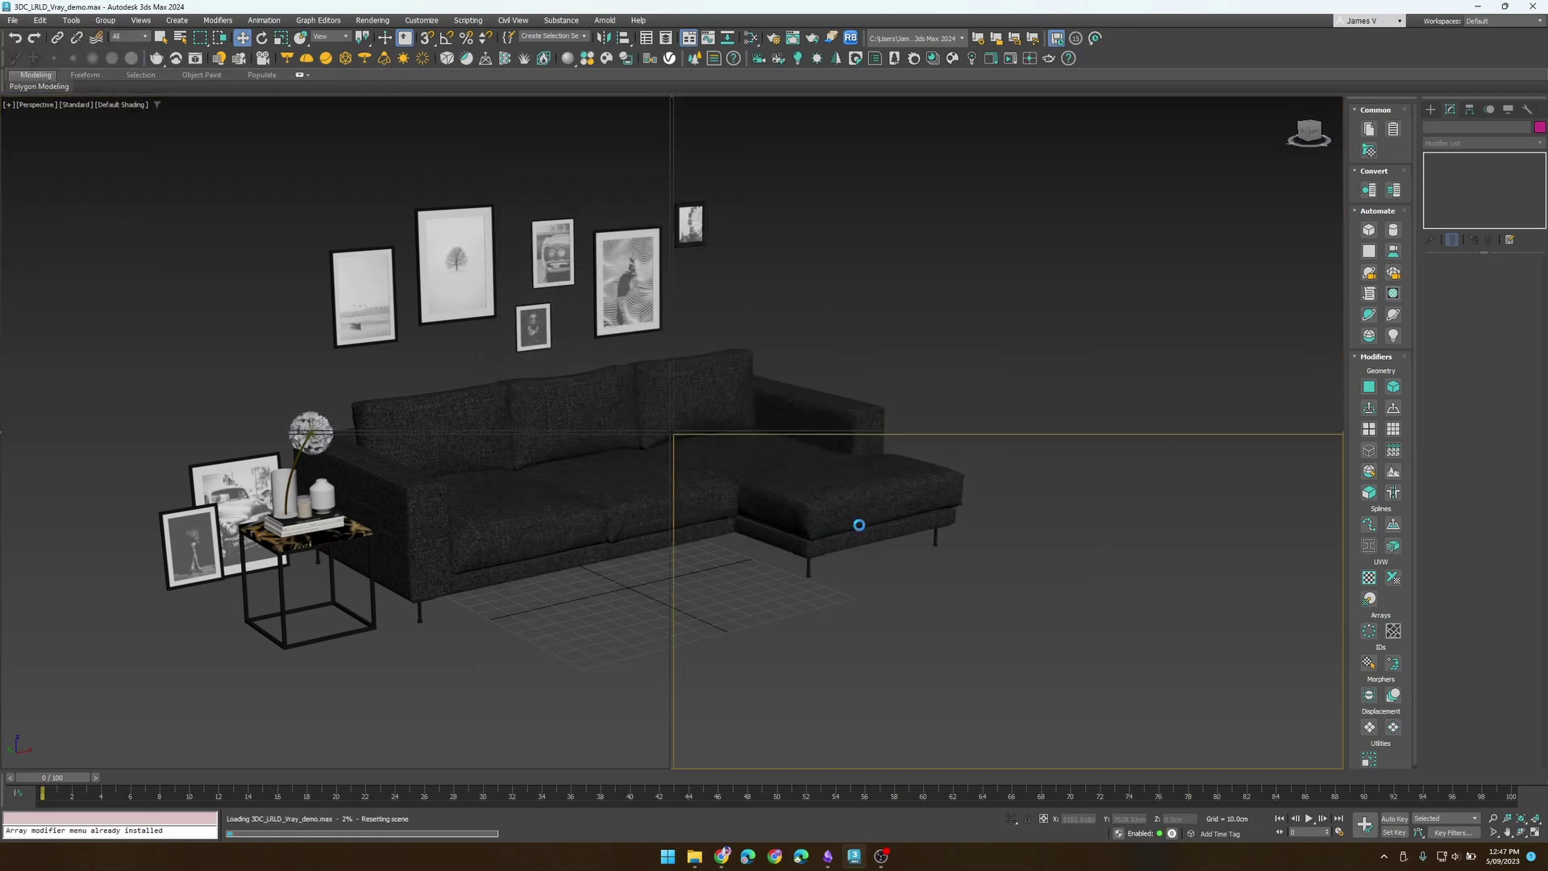
Run the JV_VrayToGLB_KeepMultiSub.ms script from the Downloads folder on the scene
mouse_move(691, 861)
click(646, 807)
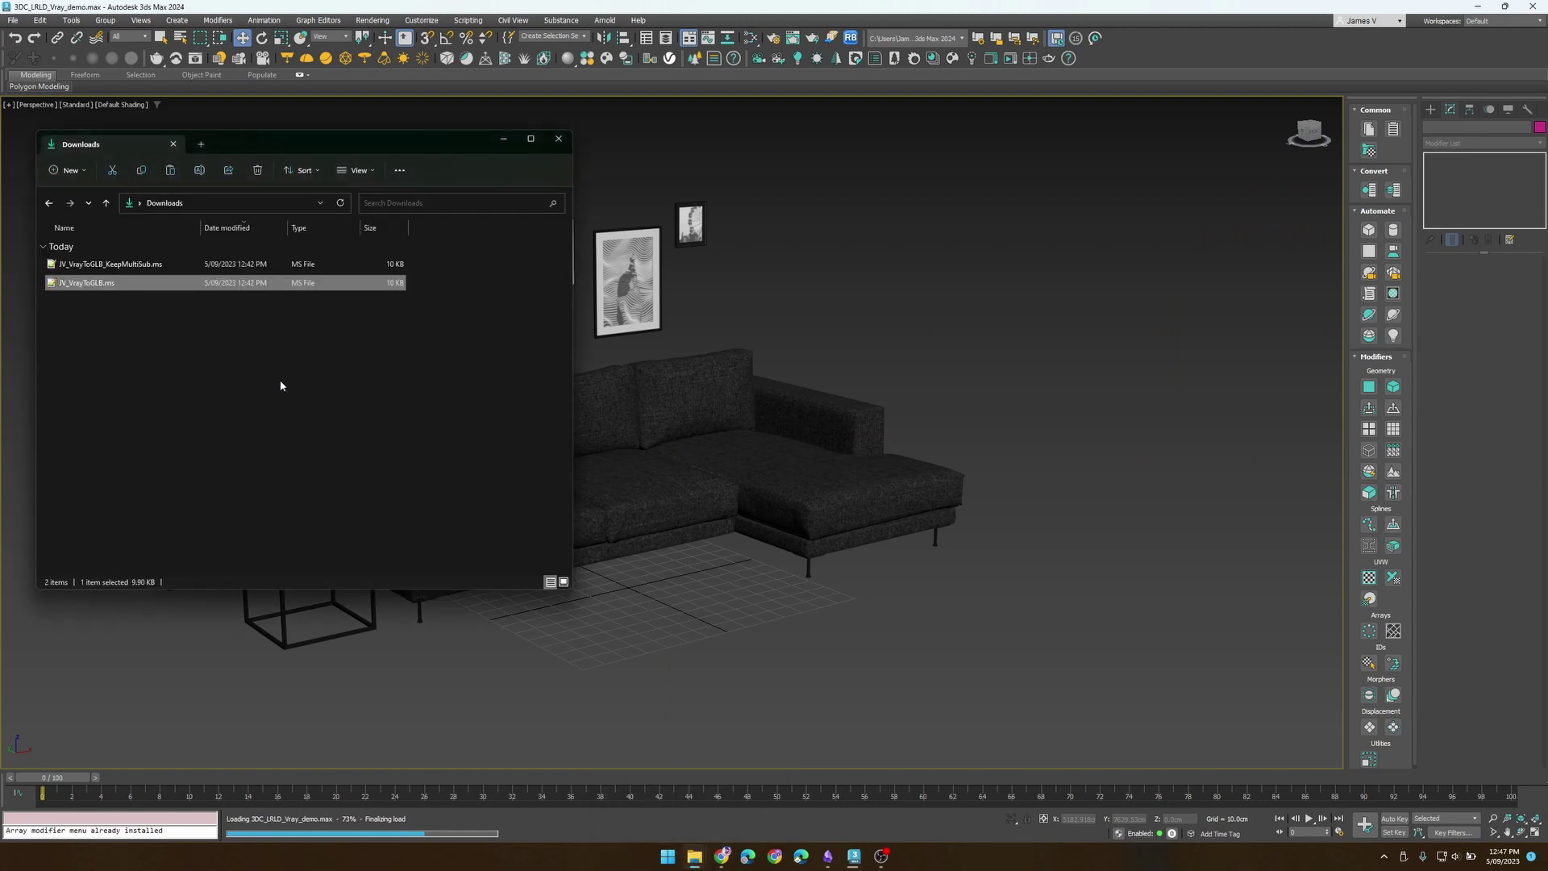
click(170, 264)
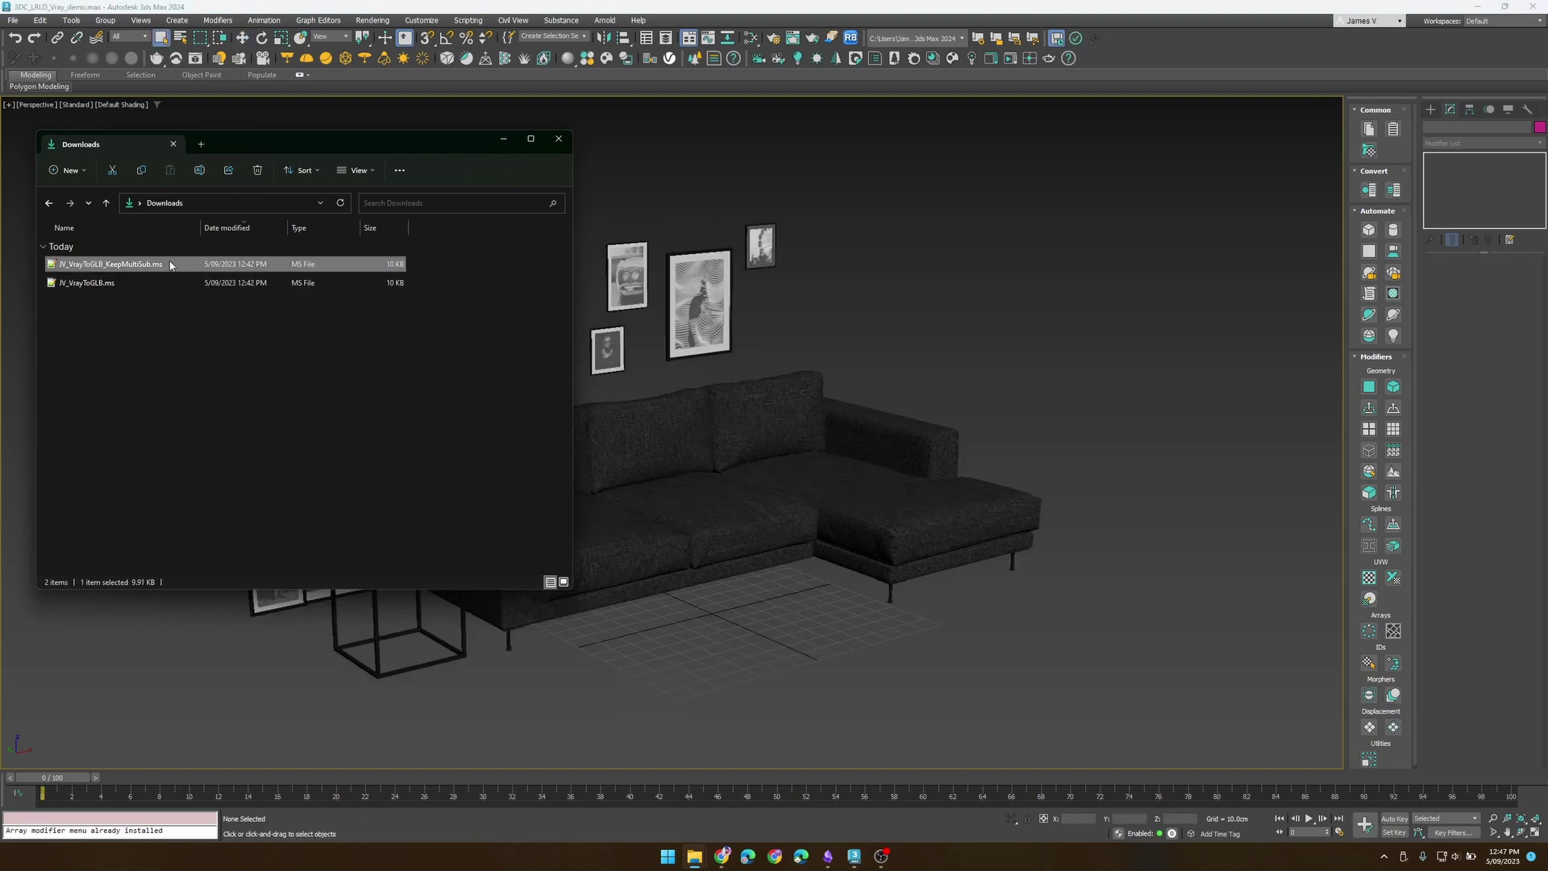
drag(170, 265, 910, 302)
click(910, 302)
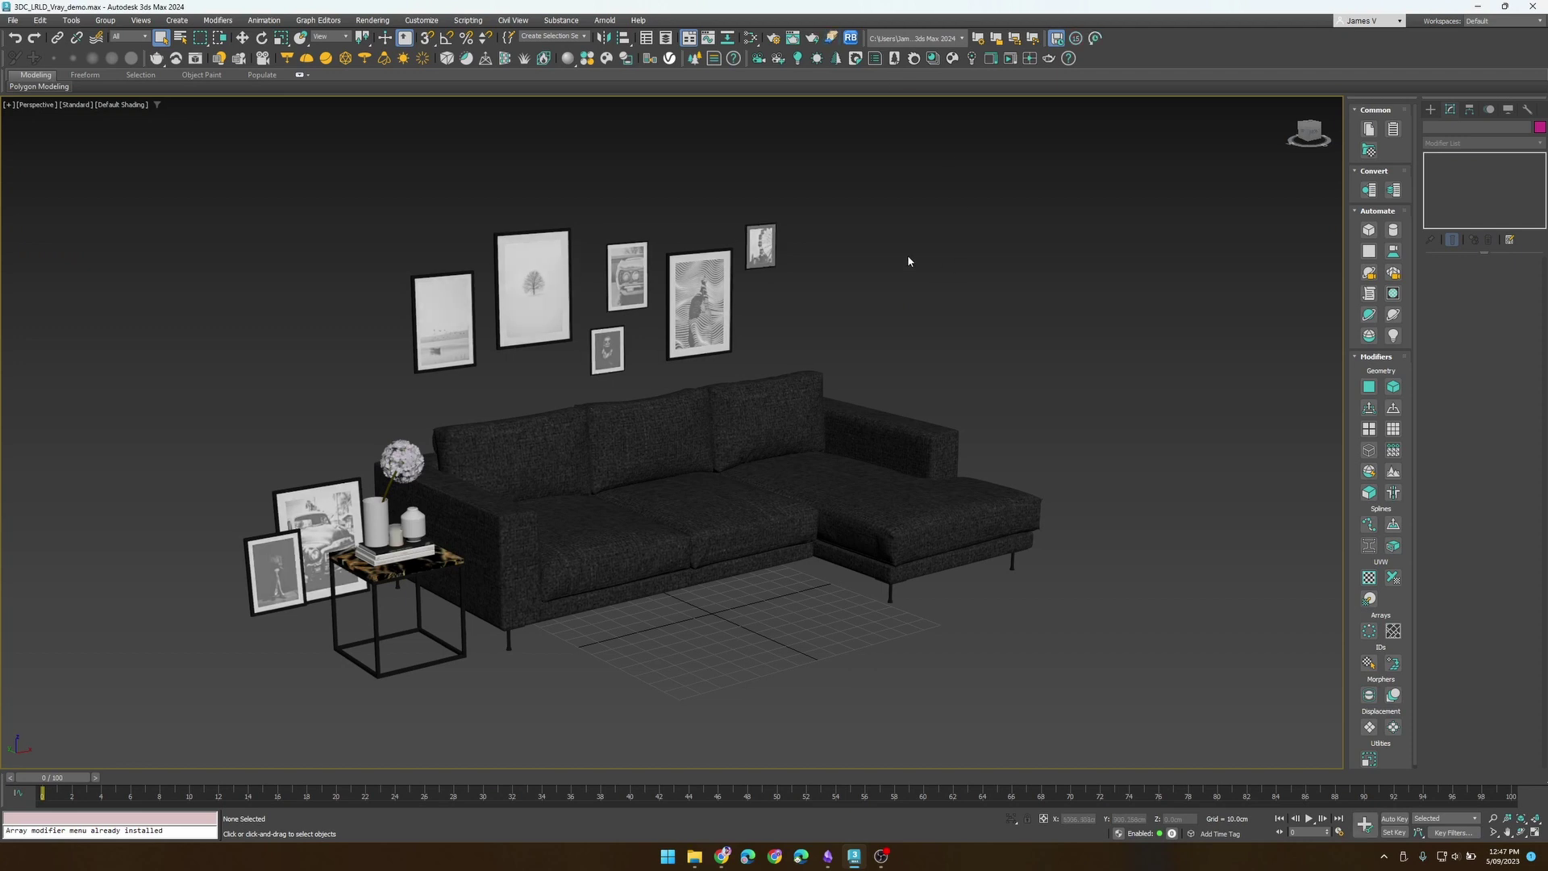
Pick the sofa's material in the Slate Material Editor, inspect its Multi/Sub-Object with the Fabric and Metal glTF sub-materials, and close the editor
key(m)
click(525, 194)
click(436, 451)
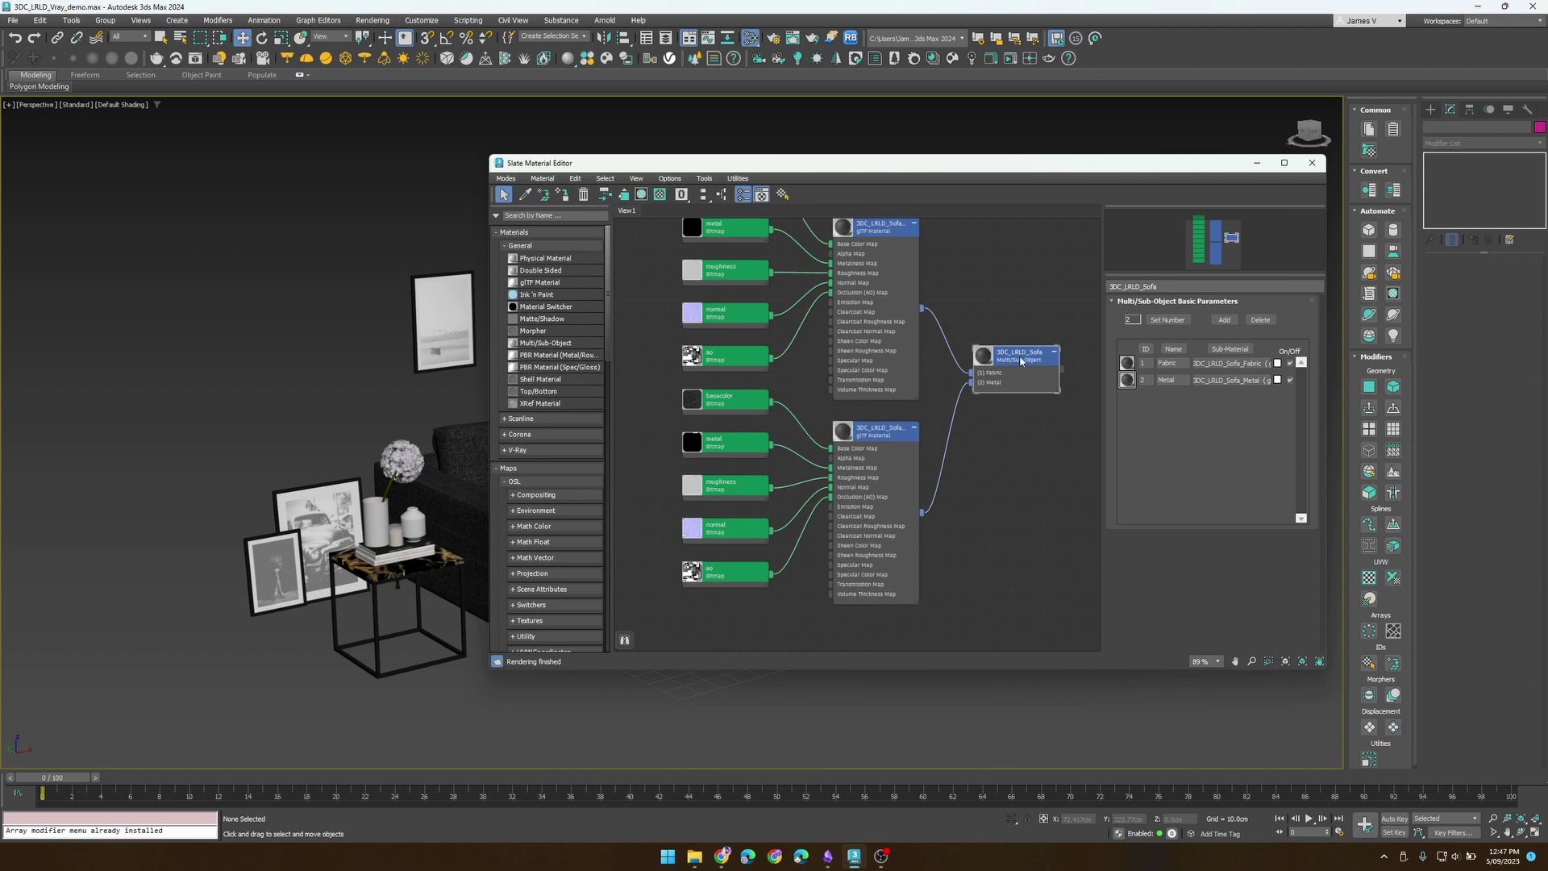
scroll(859, 391, up, 3)
scroll(859, 389, down, 3)
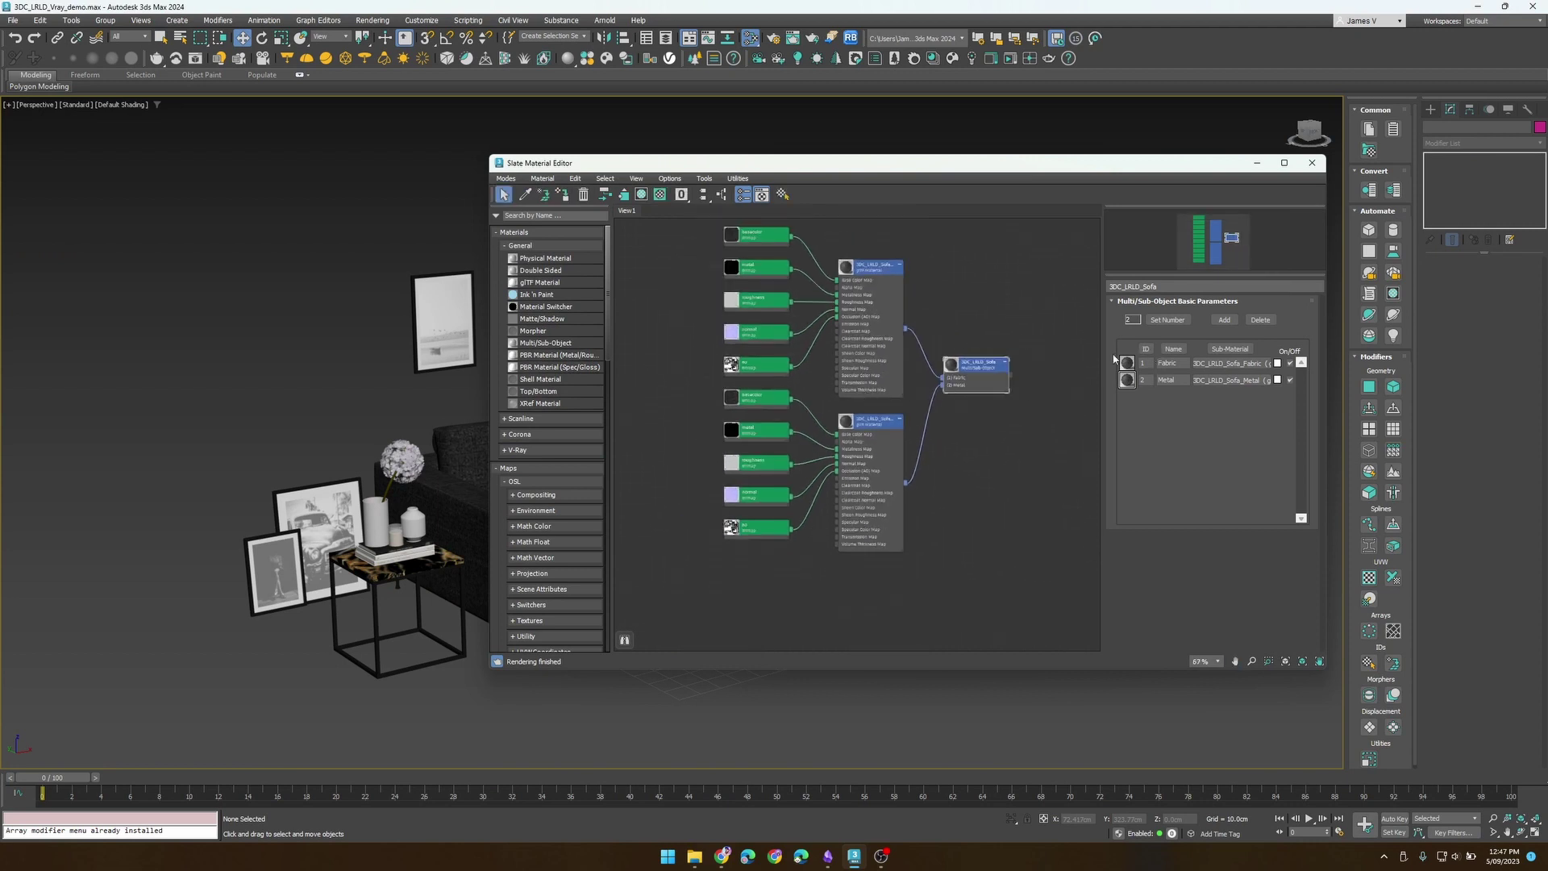
middle_drag(908, 389, 911, 407)
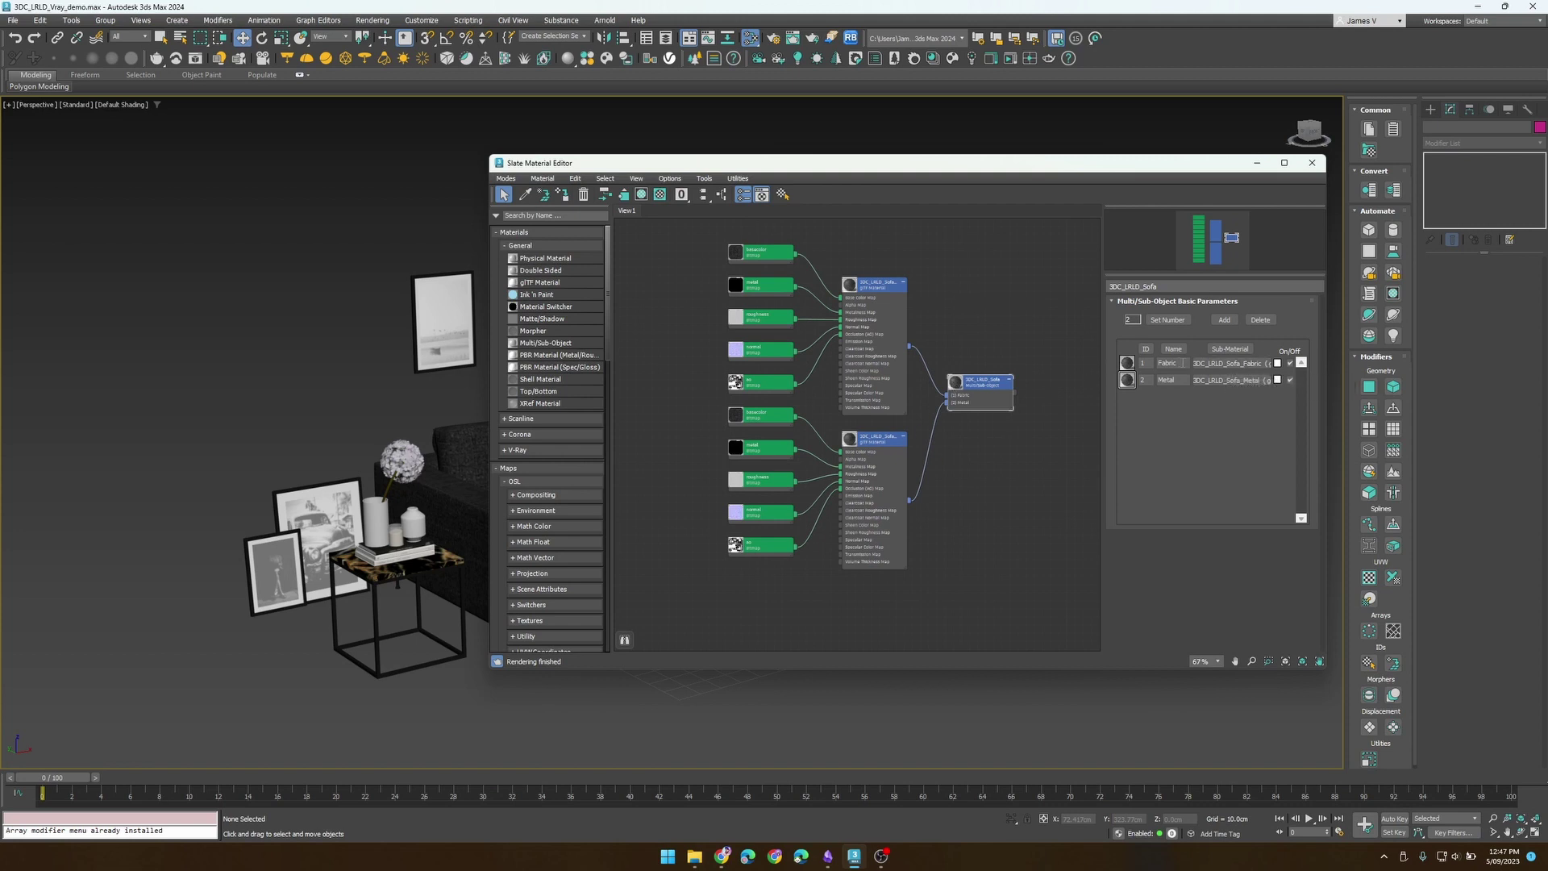
click(1182, 364)
key(Tab)
click(1312, 164)
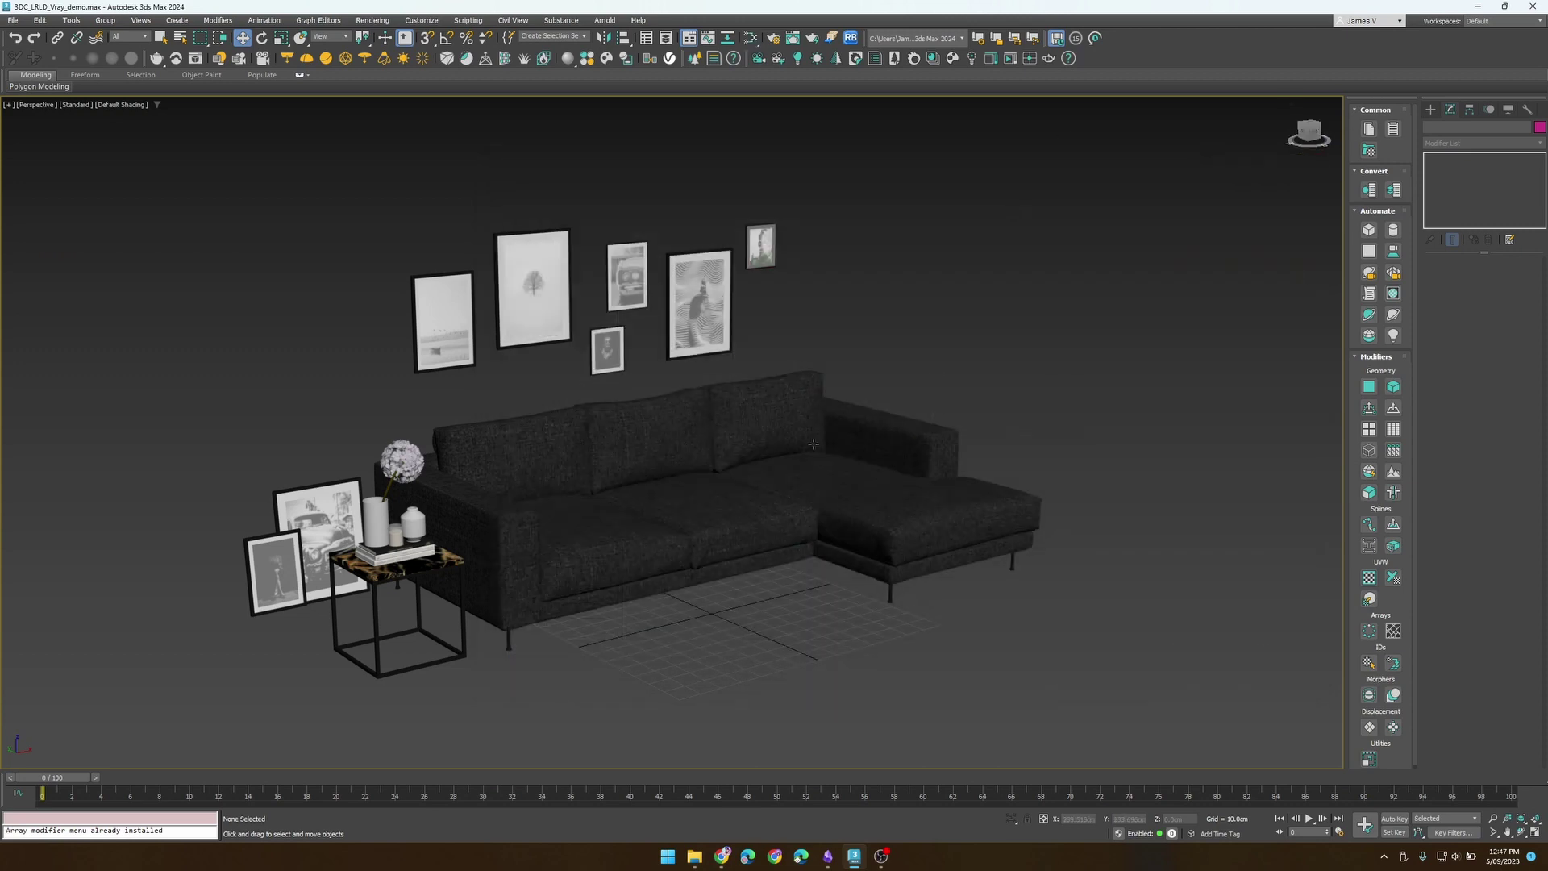
Reopen 3DC_LRLD_Vray_demo.max without saving and run the JV_VrayToGLB.ms script from the Downloads folder on it
click(12, 20)
mouse_move(73, 81)
click(255, 82)
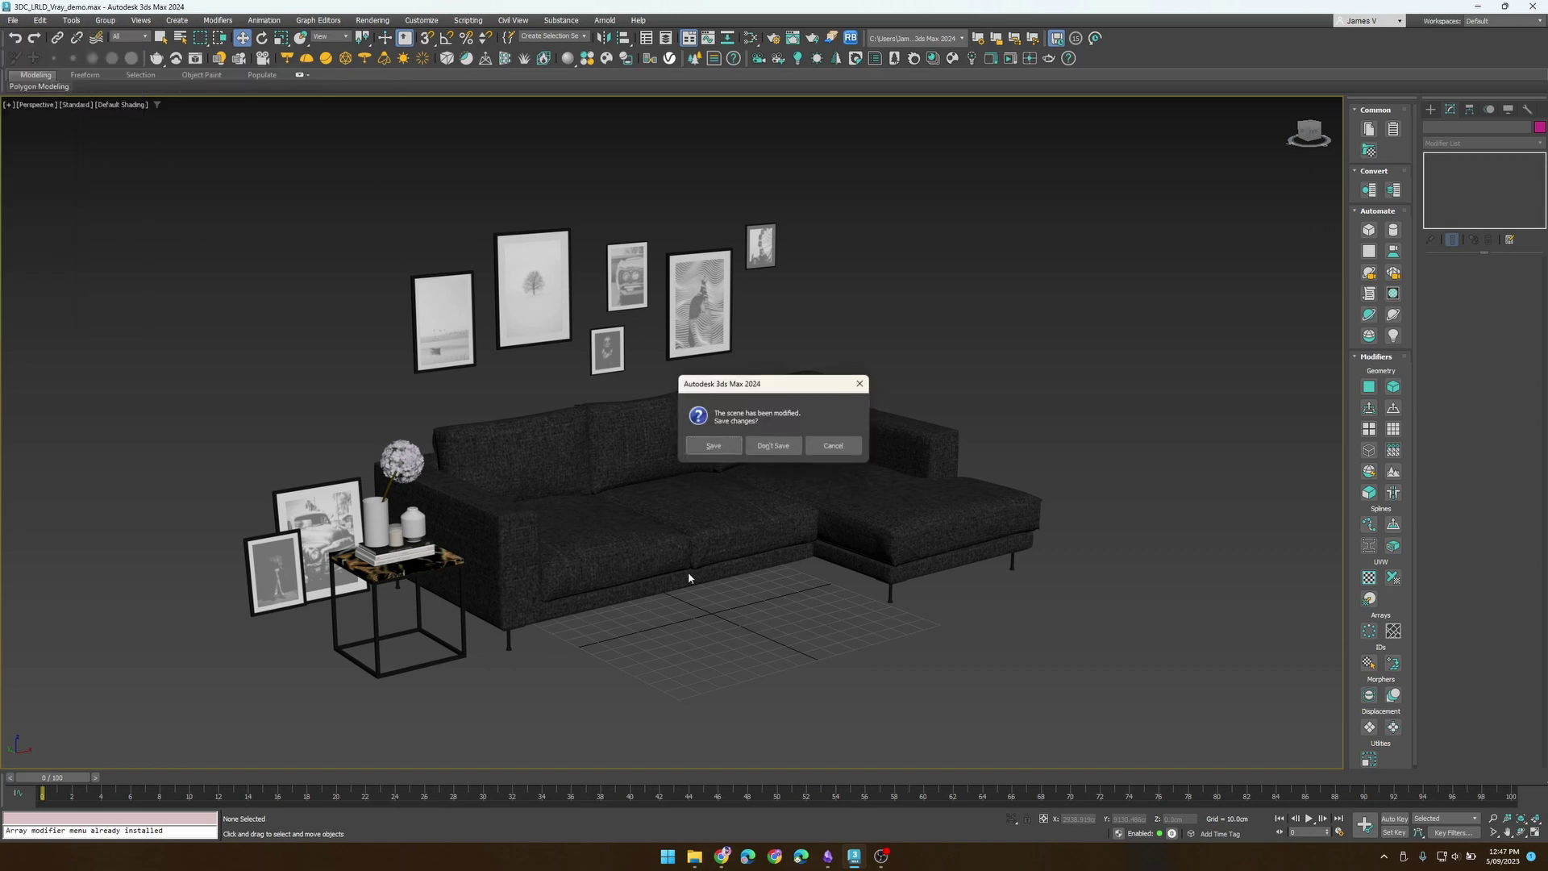
click(774, 445)
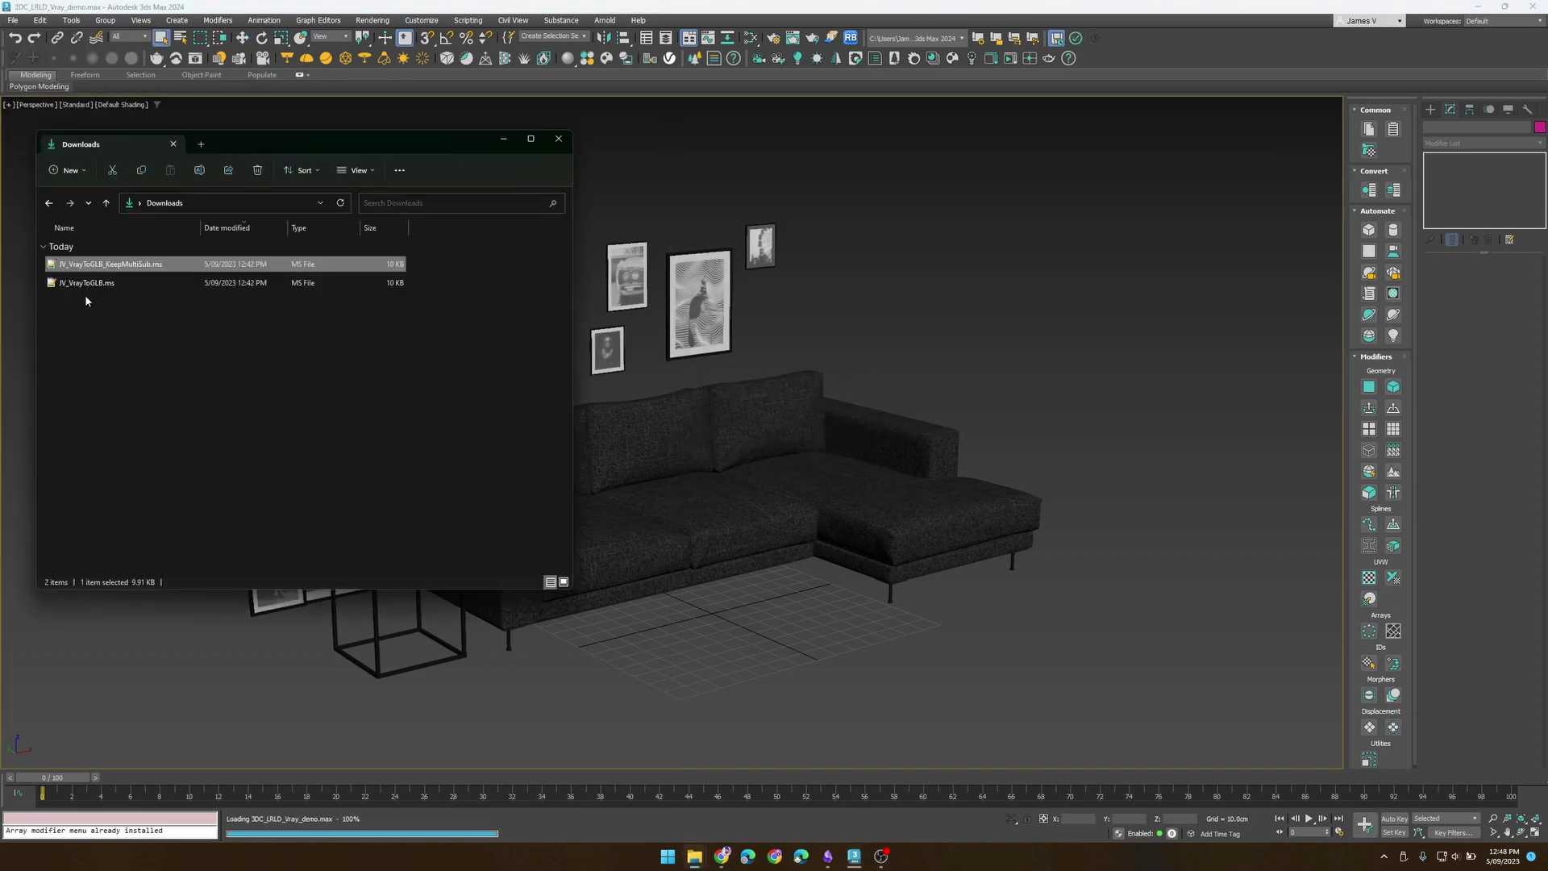
drag(101, 284, 789, 309)
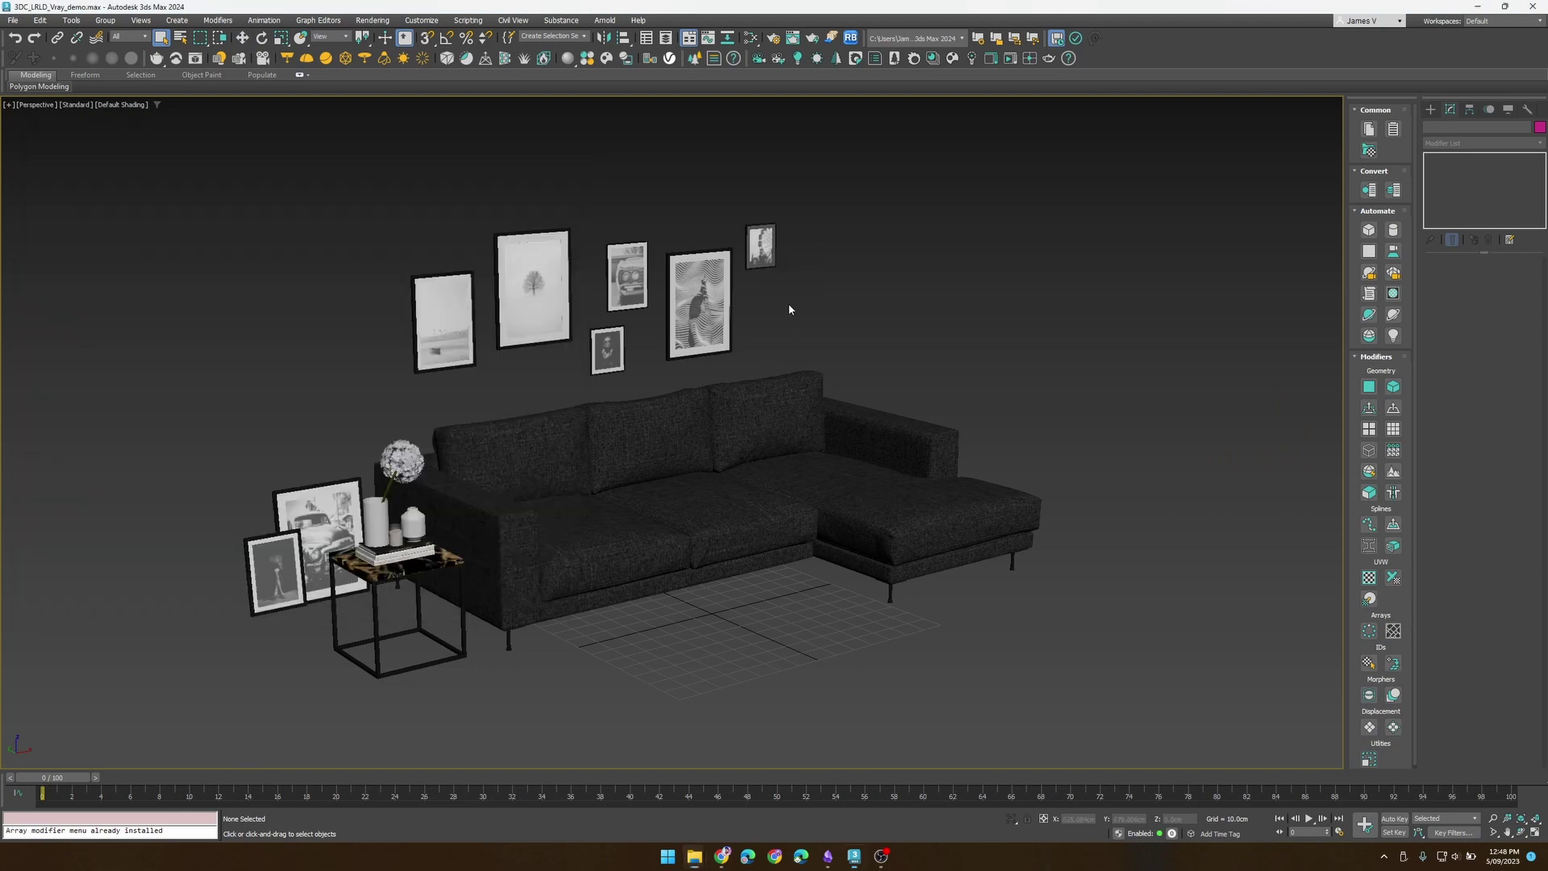
Add an Unwrap UVW modifier to the hydrangea and inspect its overlapping petal UVs on map channel 1 in the UV editor
click(401, 461)
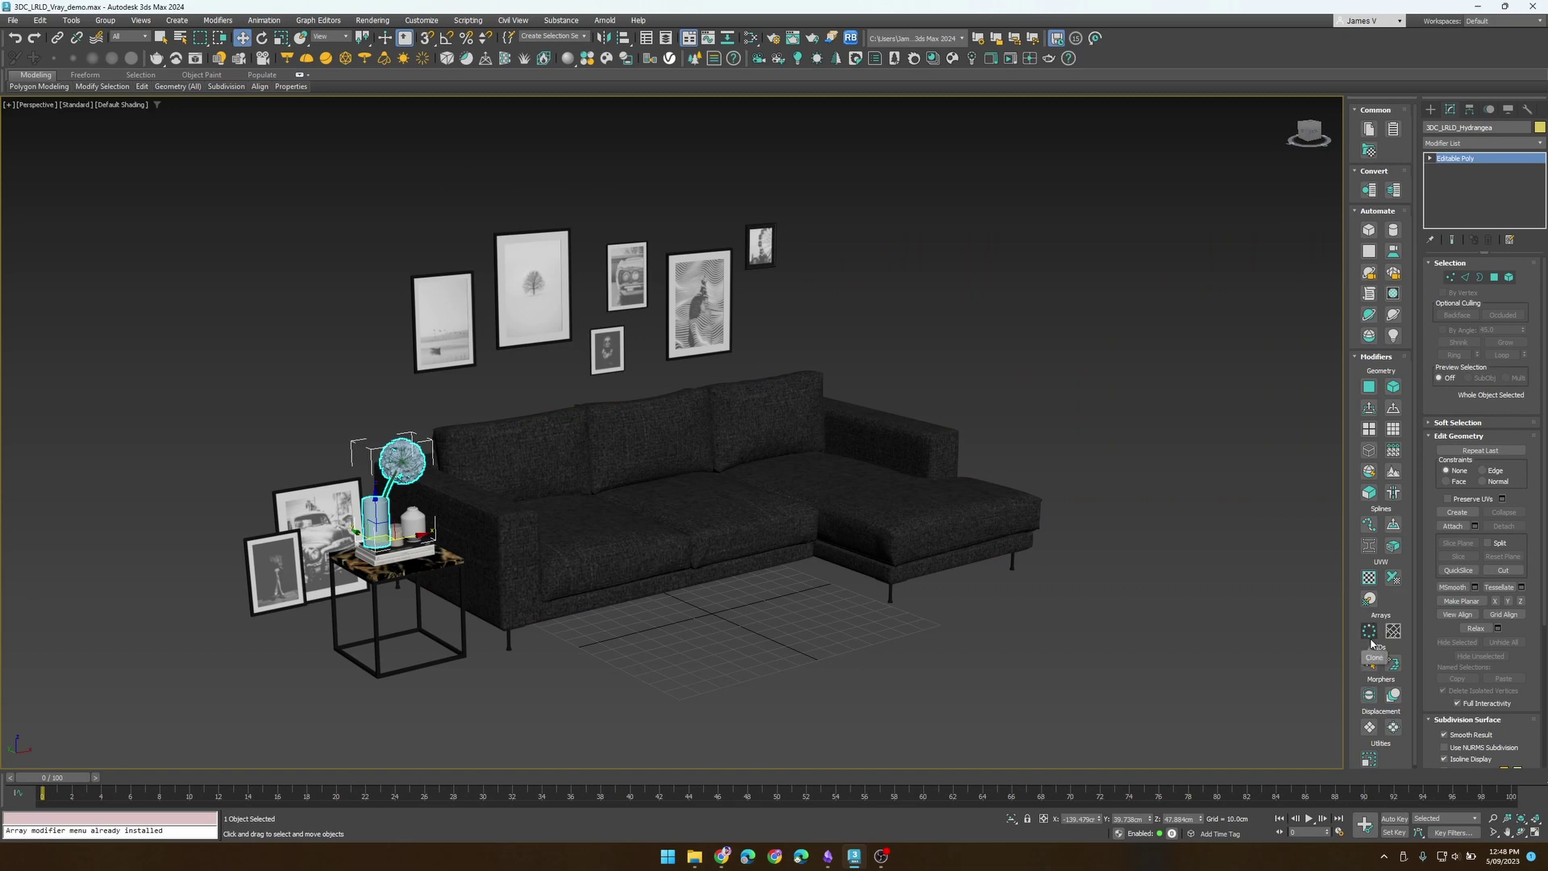
click(1369, 577)
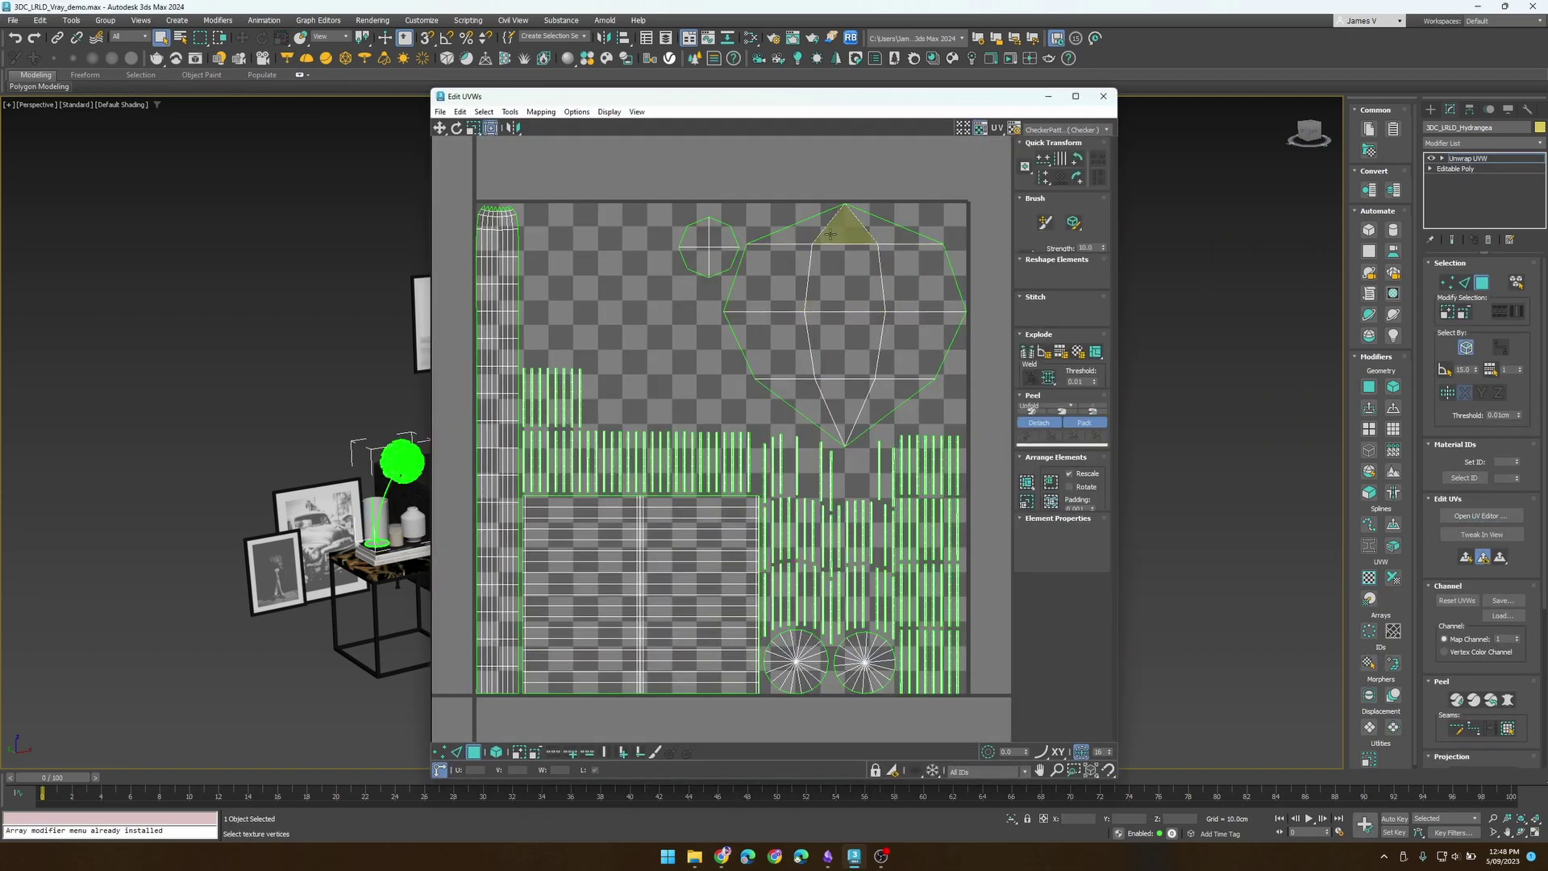
click(834, 328)
scroll(291, 456, up, 5)
scroll(815, 319, down, 3)
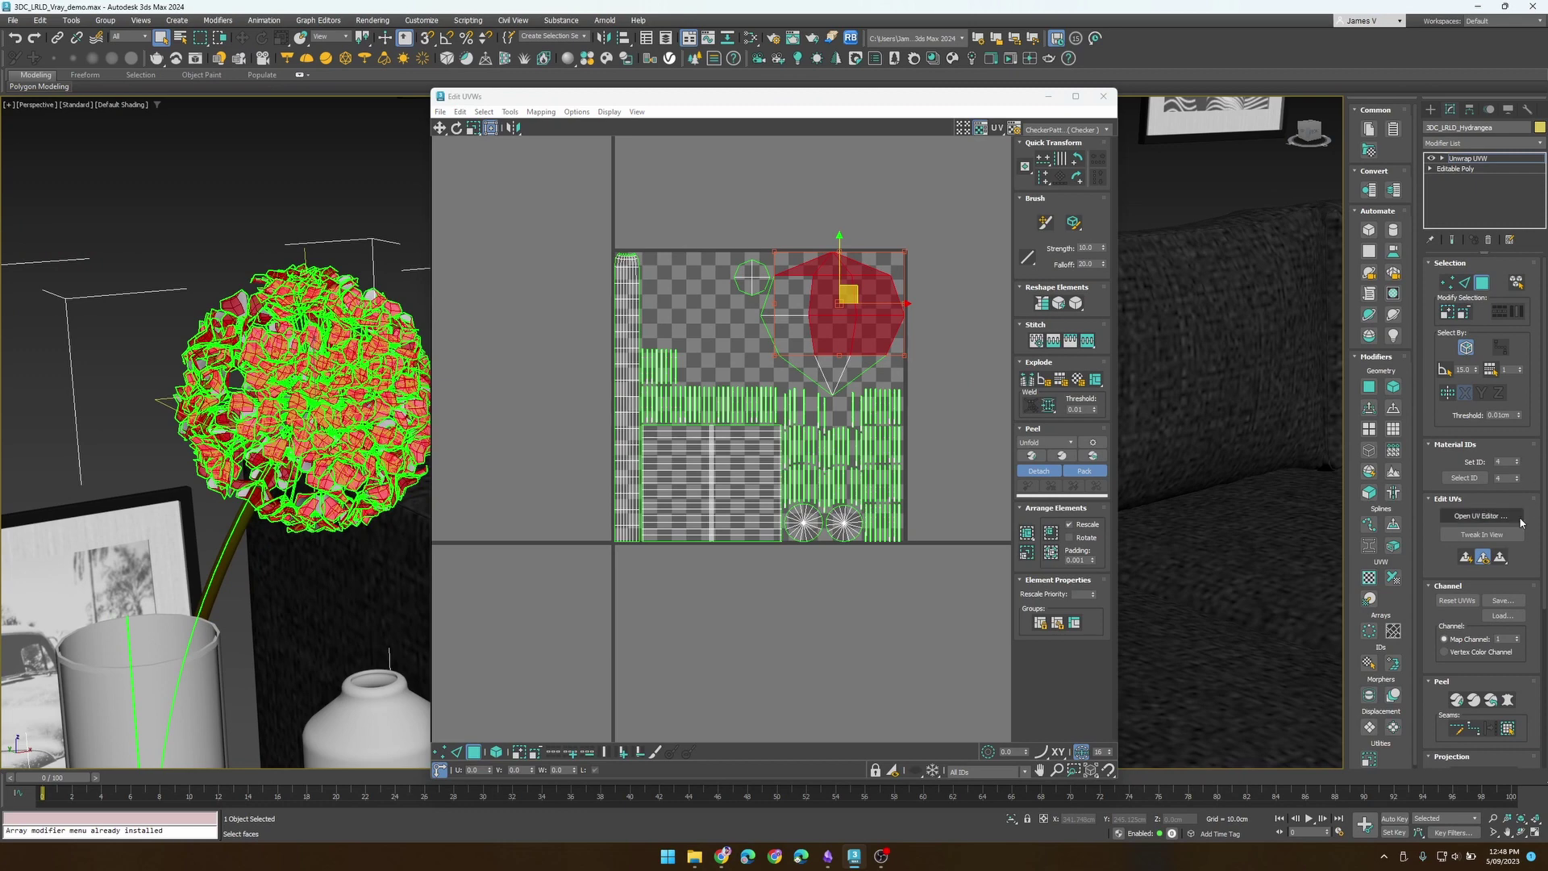
Switch the hydrangea's Unwrap UVW to map channel 2, abandoning the channel 1 edits, and examine the UV layout
click(1519, 636)
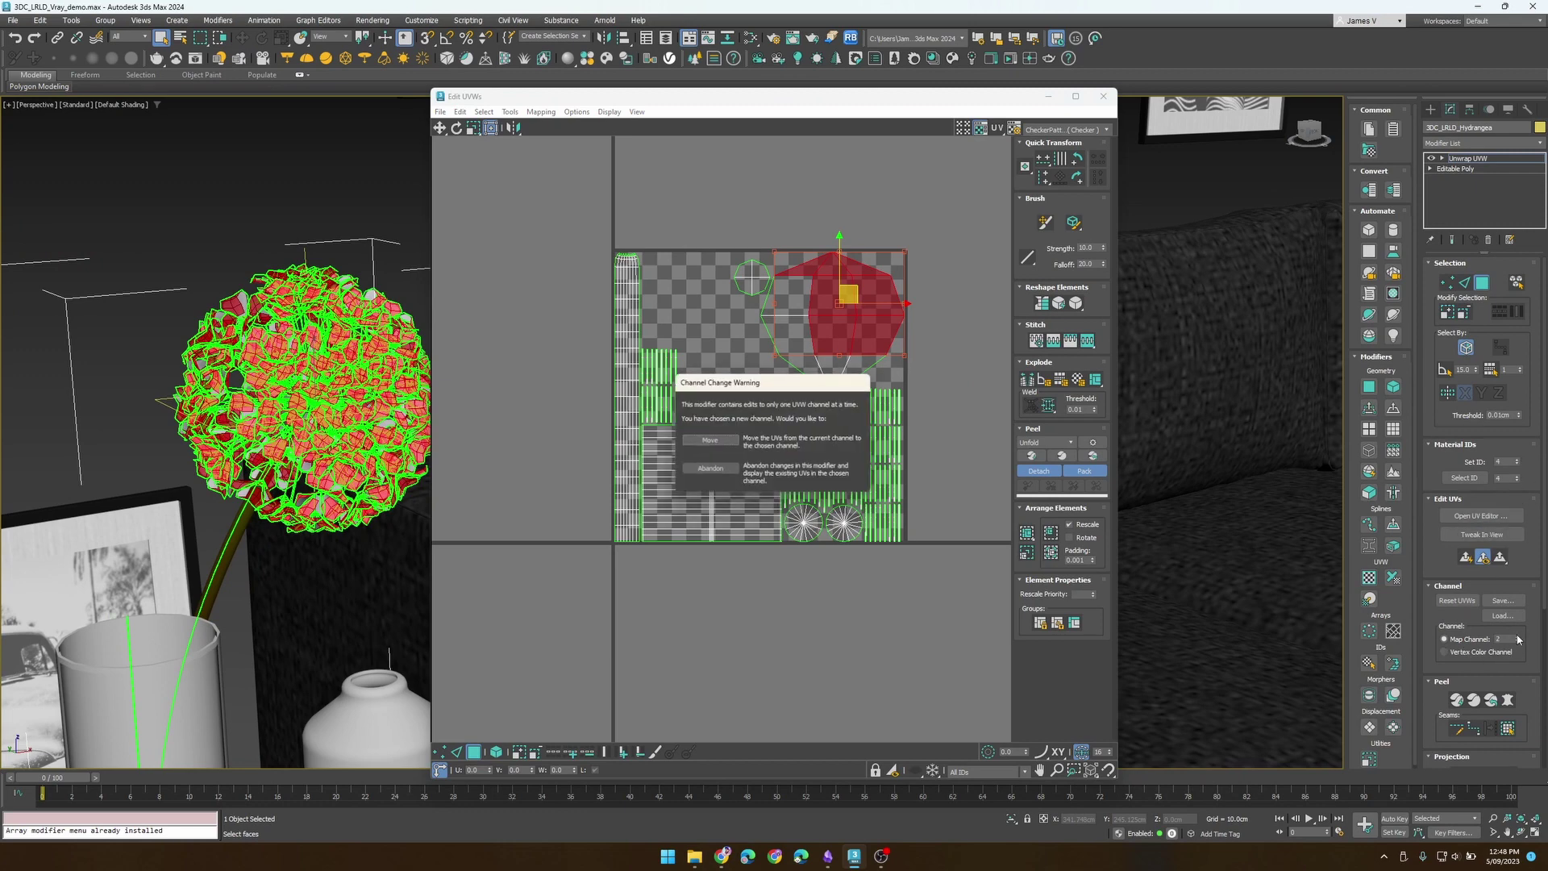
click(698, 474)
scroll(704, 317, up, 3)
scroll(617, 271, down, 2)
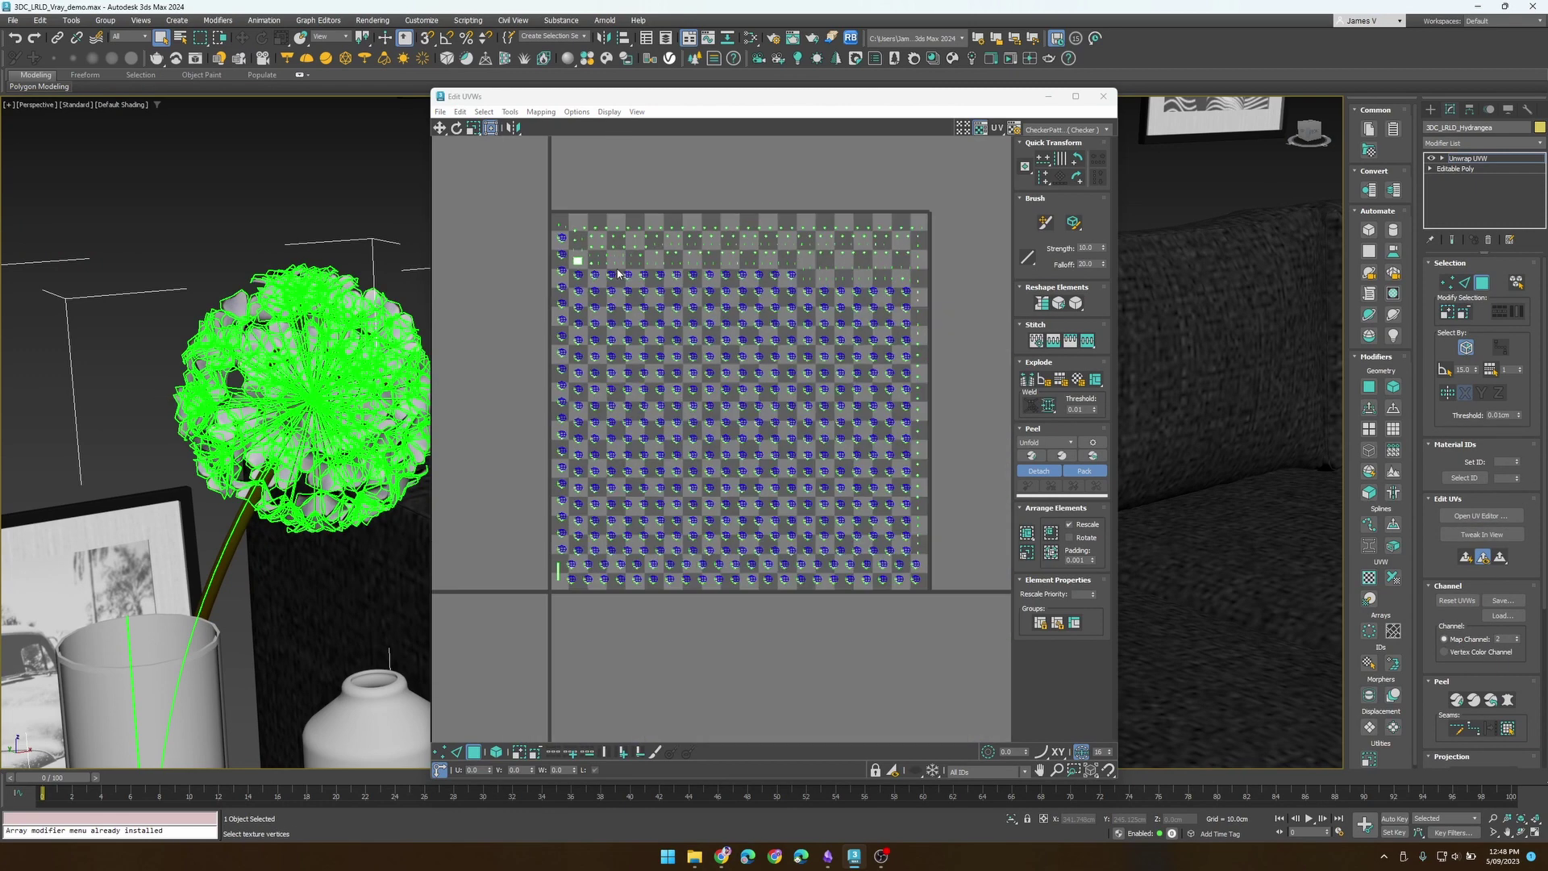
Finish checking the UV layout, close the UV editor and delete the Unwrap UVW modifier from the hydrangea
drag(530, 200, 950, 622)
click(954, 404)
click(1104, 97)
click(1479, 161)
click(1488, 240)
scroll(560, 360, down, 3)
Set the ao bitmap of the hydrangea's glTF material to map channel 2 in the Slate Material Editor, then close the editor
key(m)
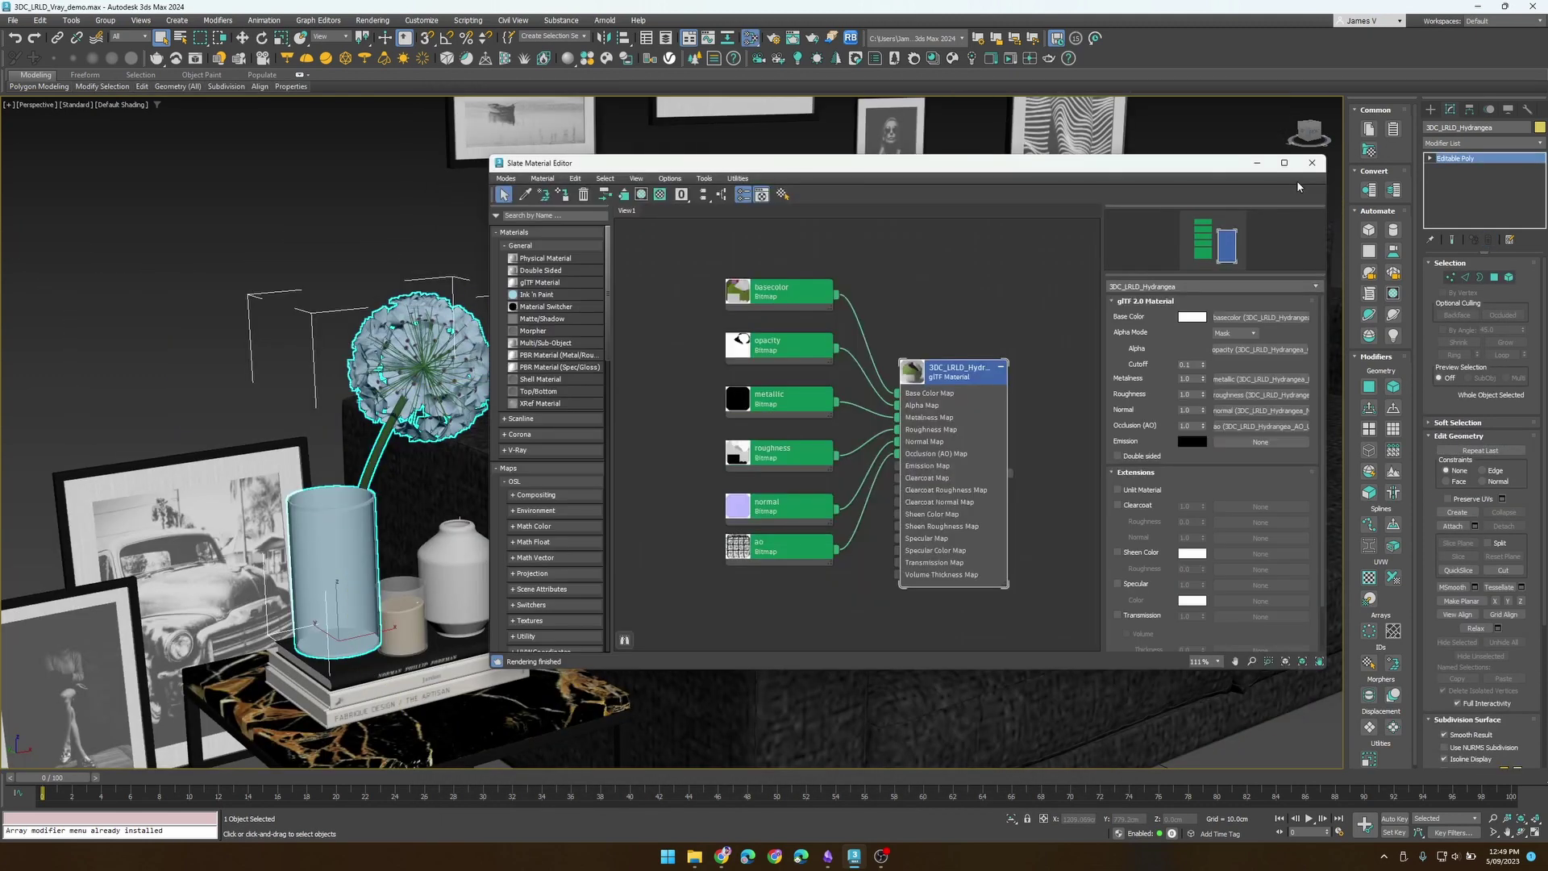
click(794, 548)
drag(706, 166, 721, 165)
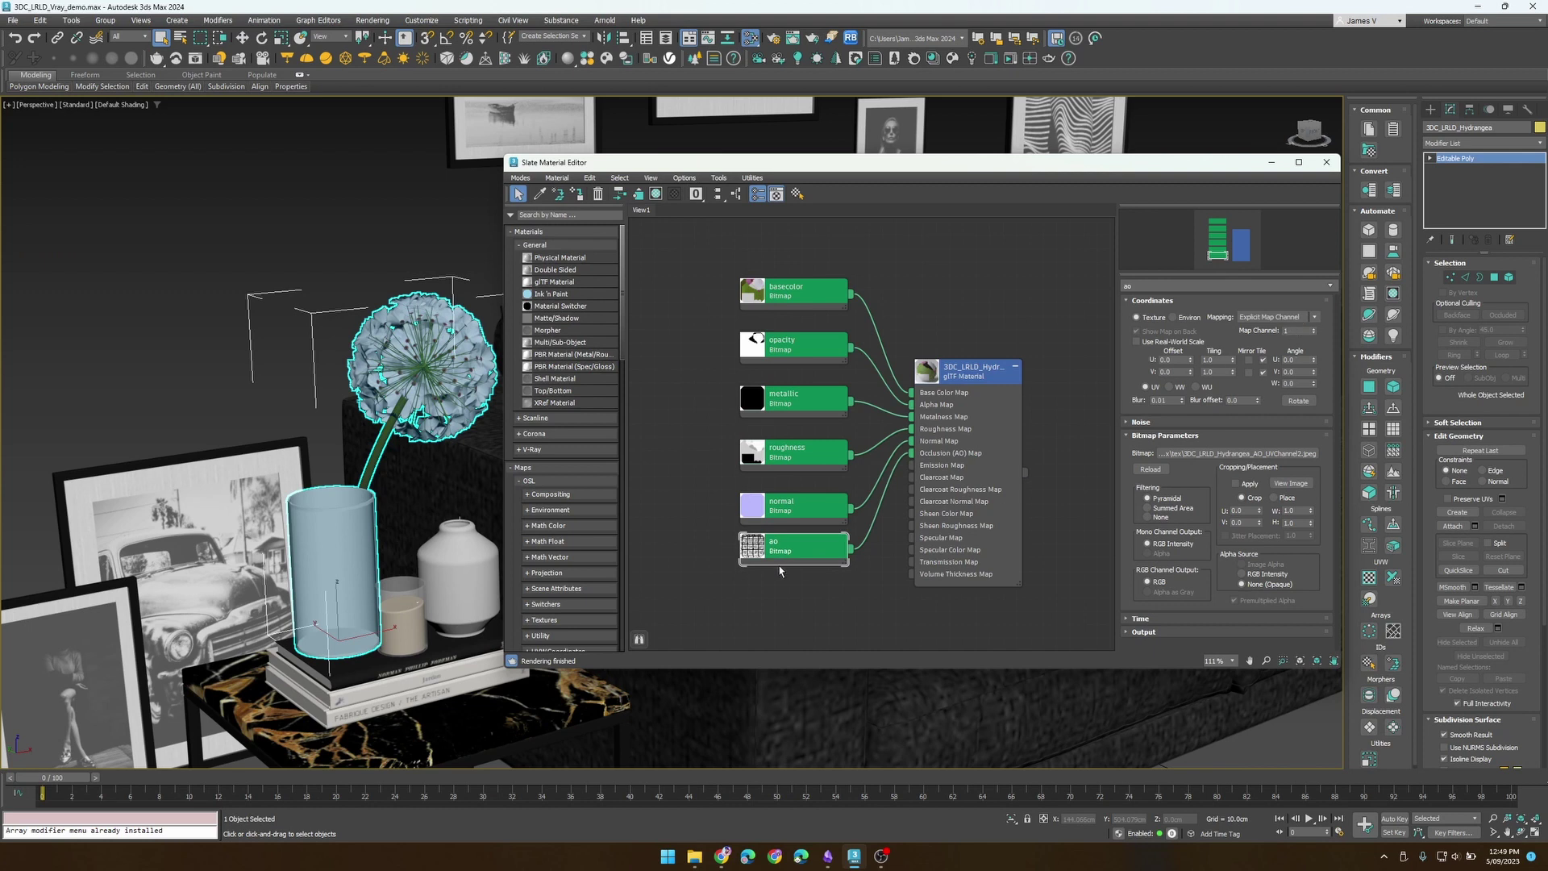
click(1315, 328)
click(1326, 162)
Clear the selection and export the whole scene as a glTF binary named export2 in the export folder
scroll(912, 347, down, 8)
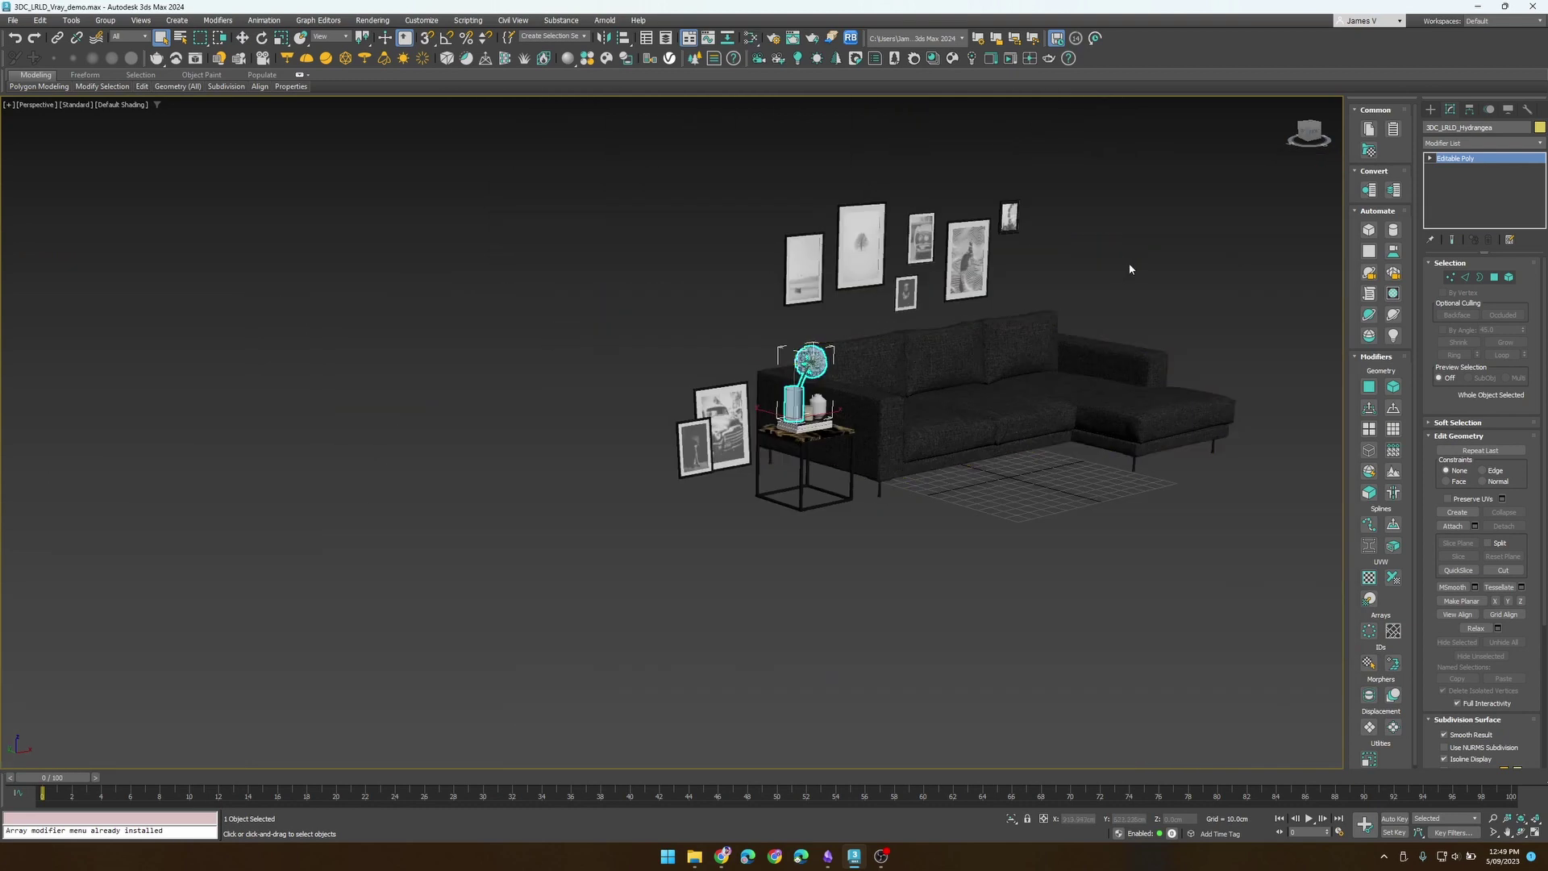
click(1130, 266)
click(25, 18)
mouse_move(85, 208)
click(194, 209)
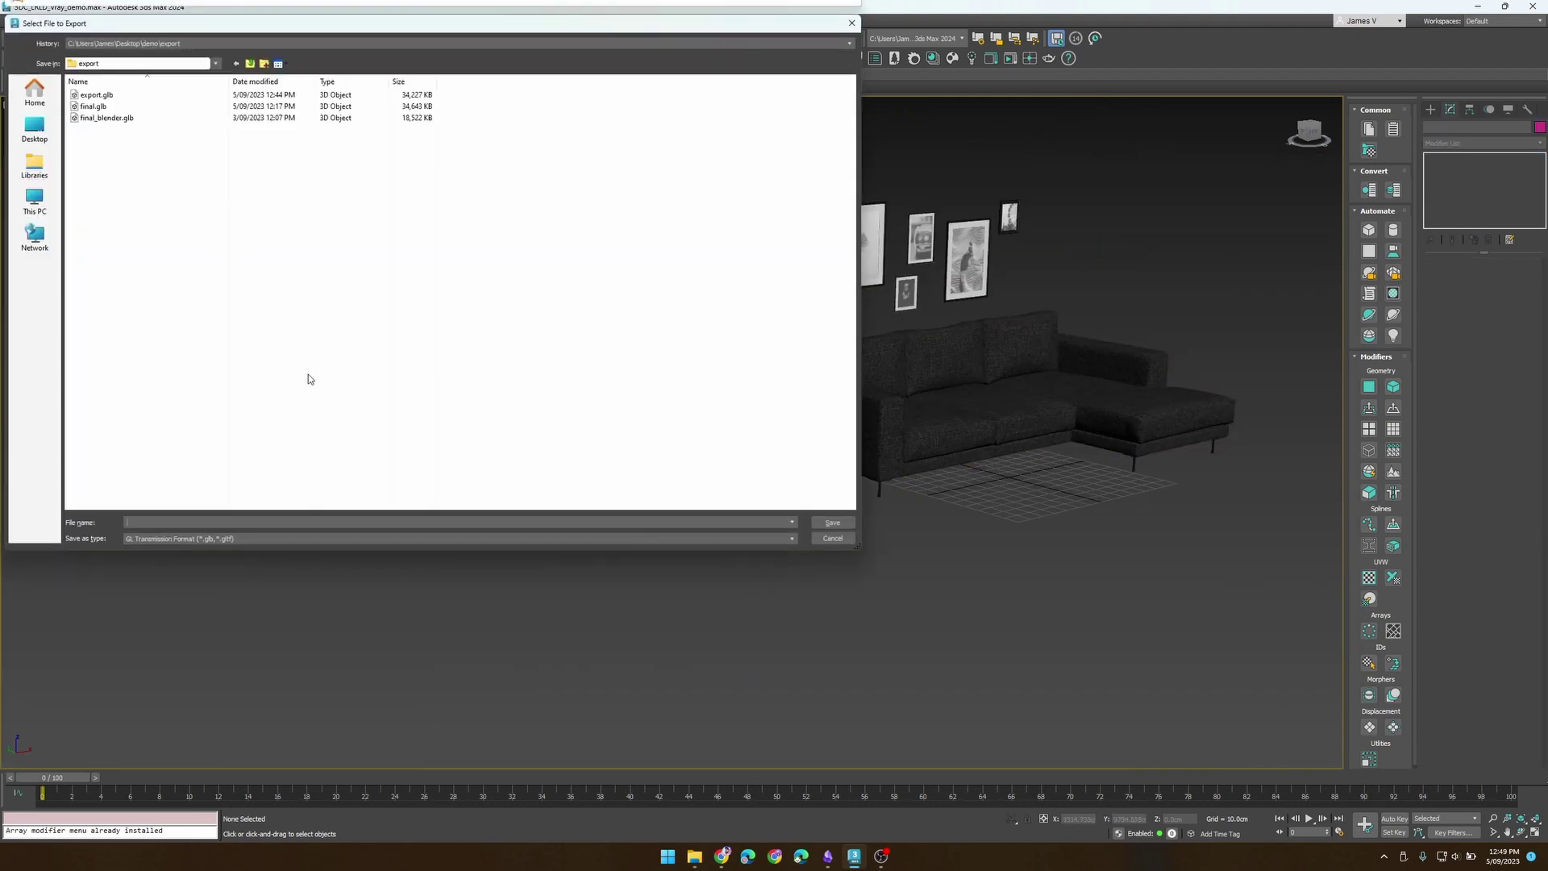
text(export2)
key(Return)
click(901, 501)
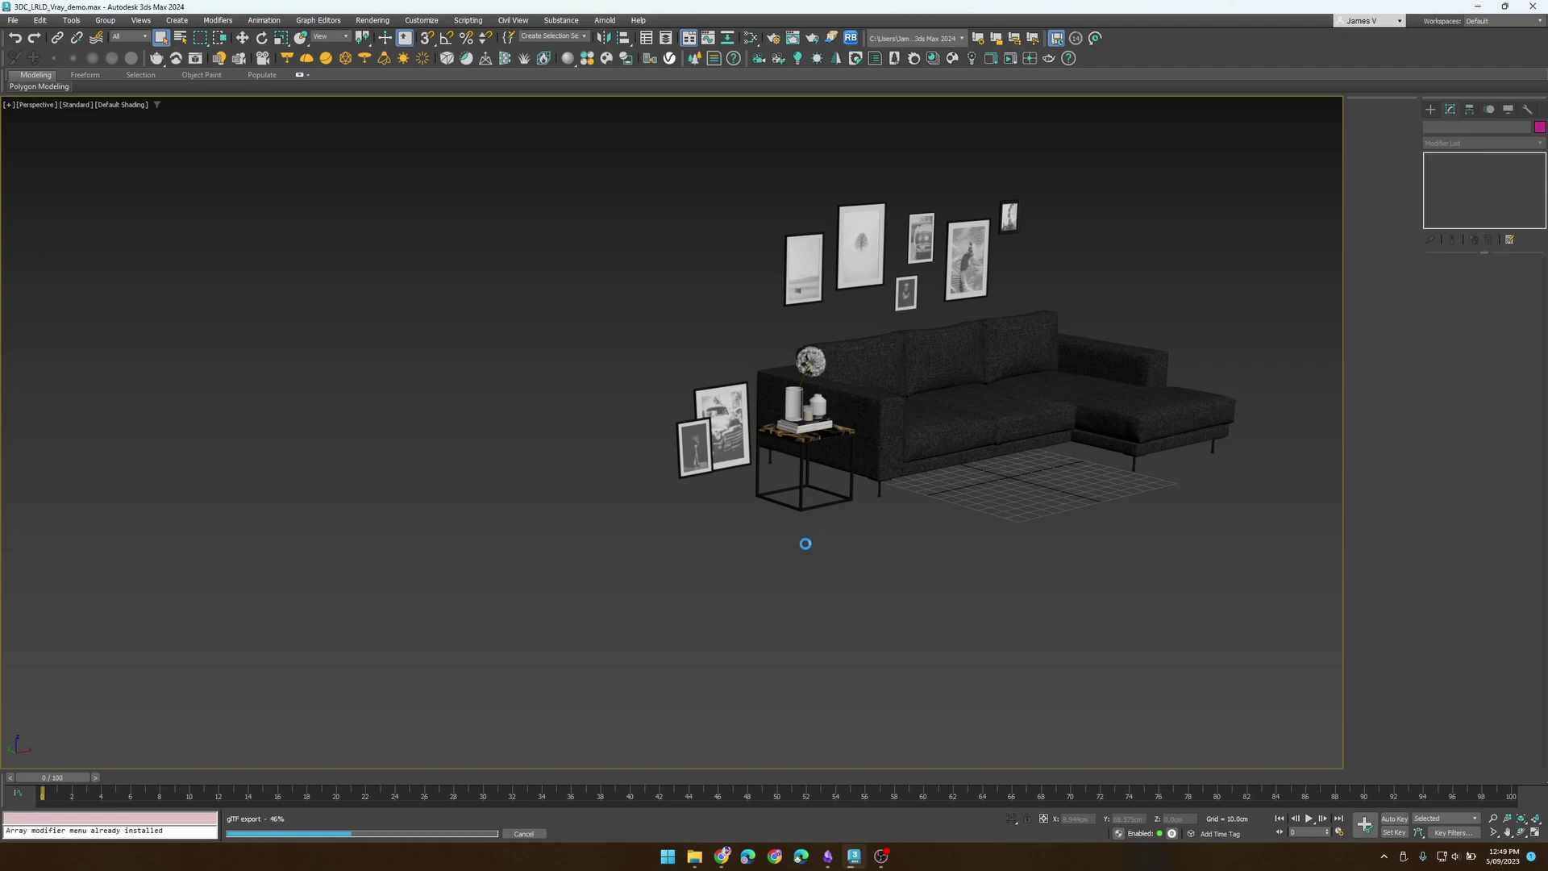
Switch to the Babylon.js sandbox and examine the side table, hydrangea and picture frames of export.glb from several angles
mouse_move(733, 859)
click(729, 824)
drag(417, 516, 447, 568)
right_drag(531, 649, 548, 588)
scroll(549, 588, up, 3)
drag(556, 484, 588, 390)
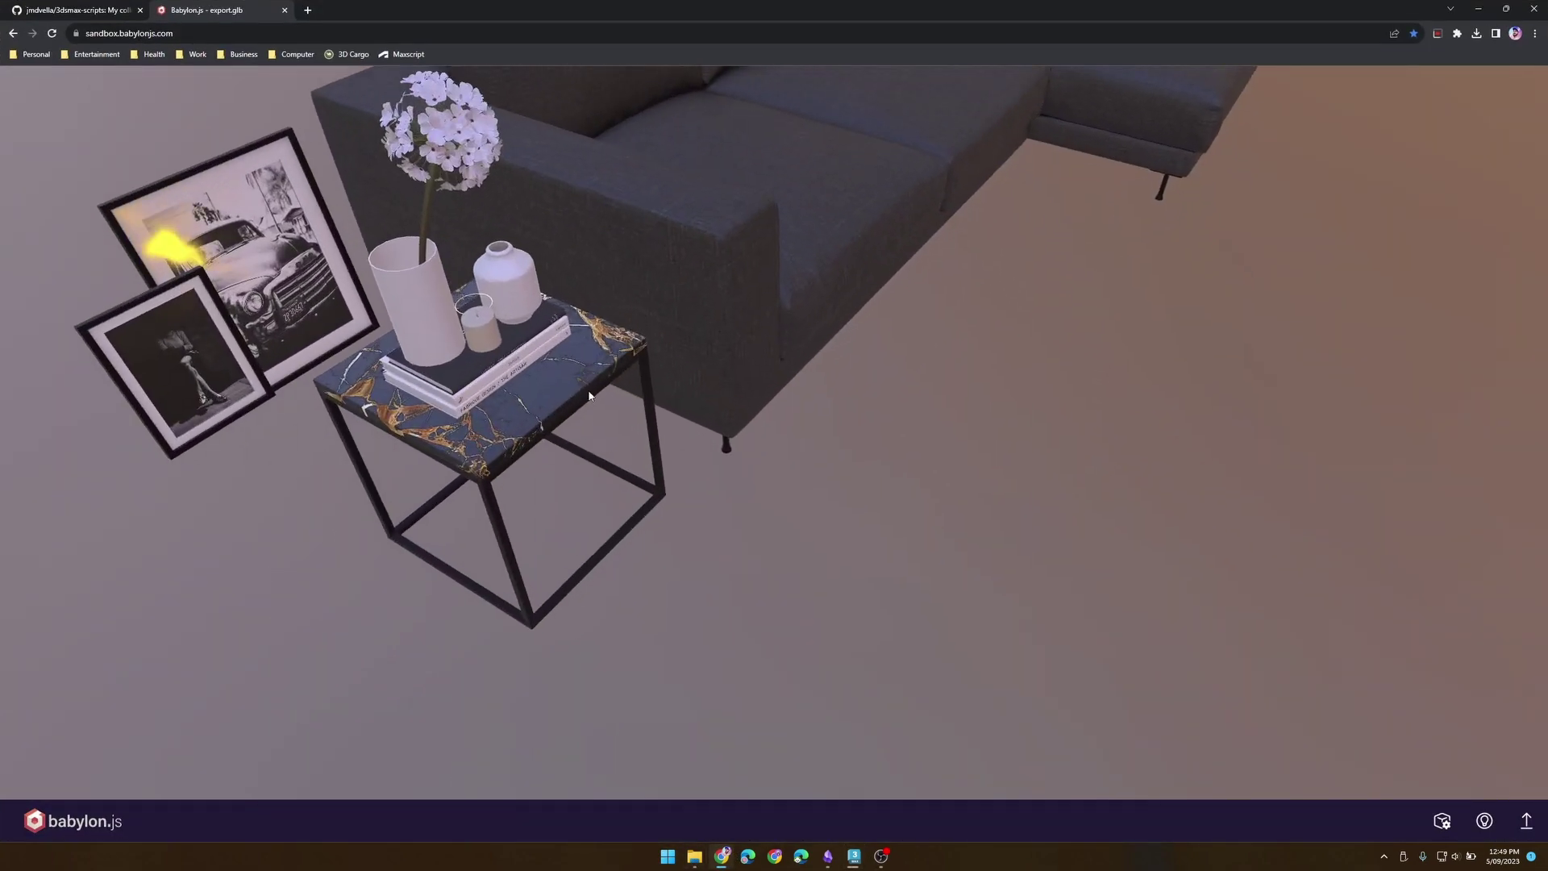
right_drag(588, 390, 709, 451)
drag(709, 387, 681, 253)
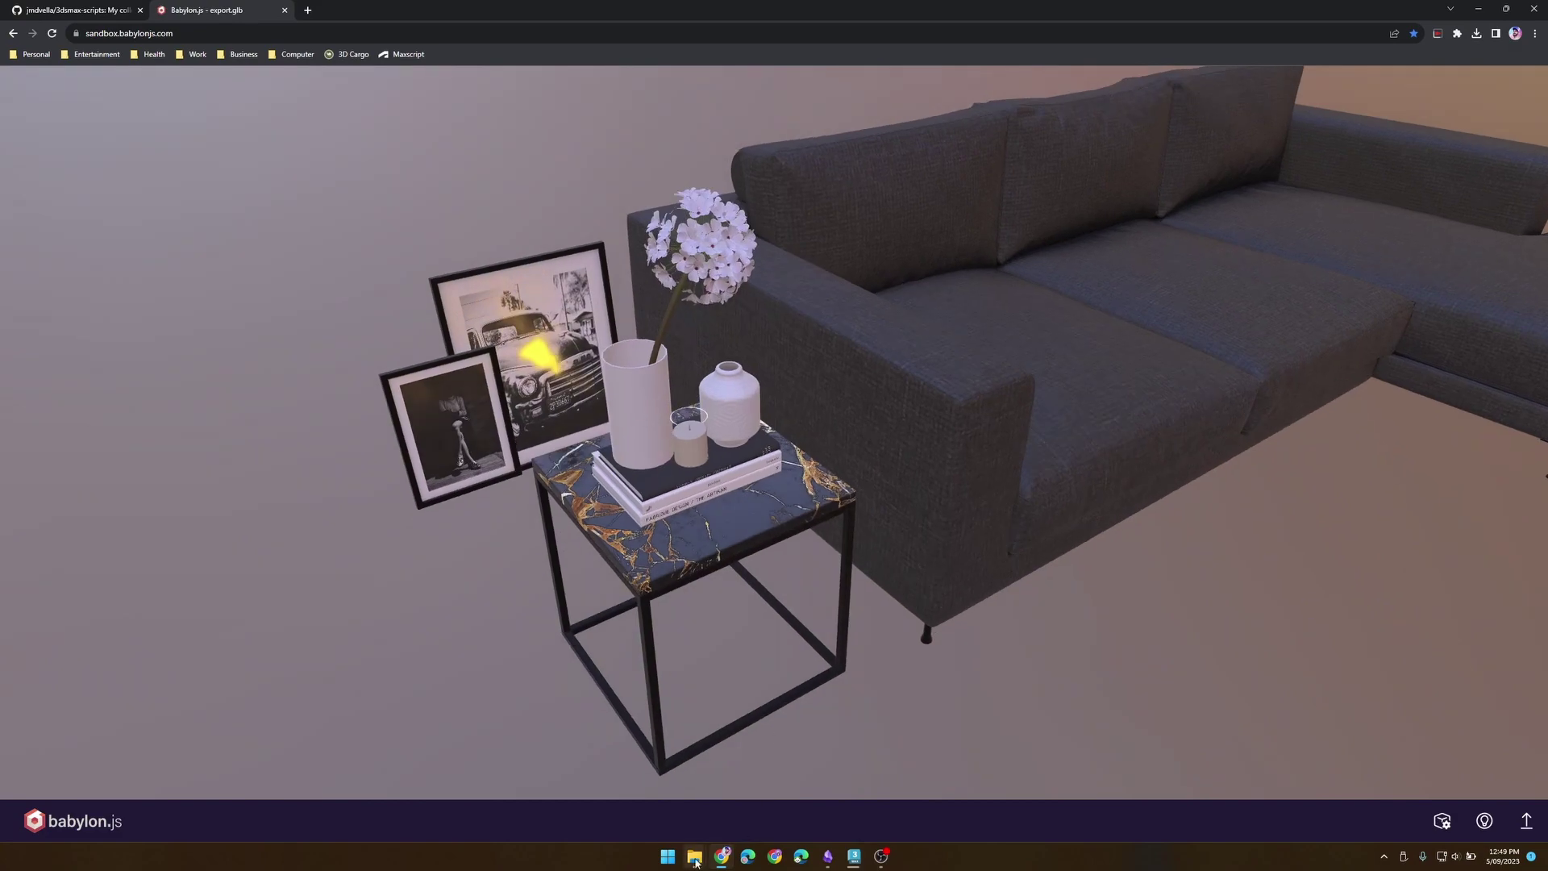
Load export2.glb from the export folder into the Babylon.js sandbox
mouse_move(695, 860)
click(666, 818)
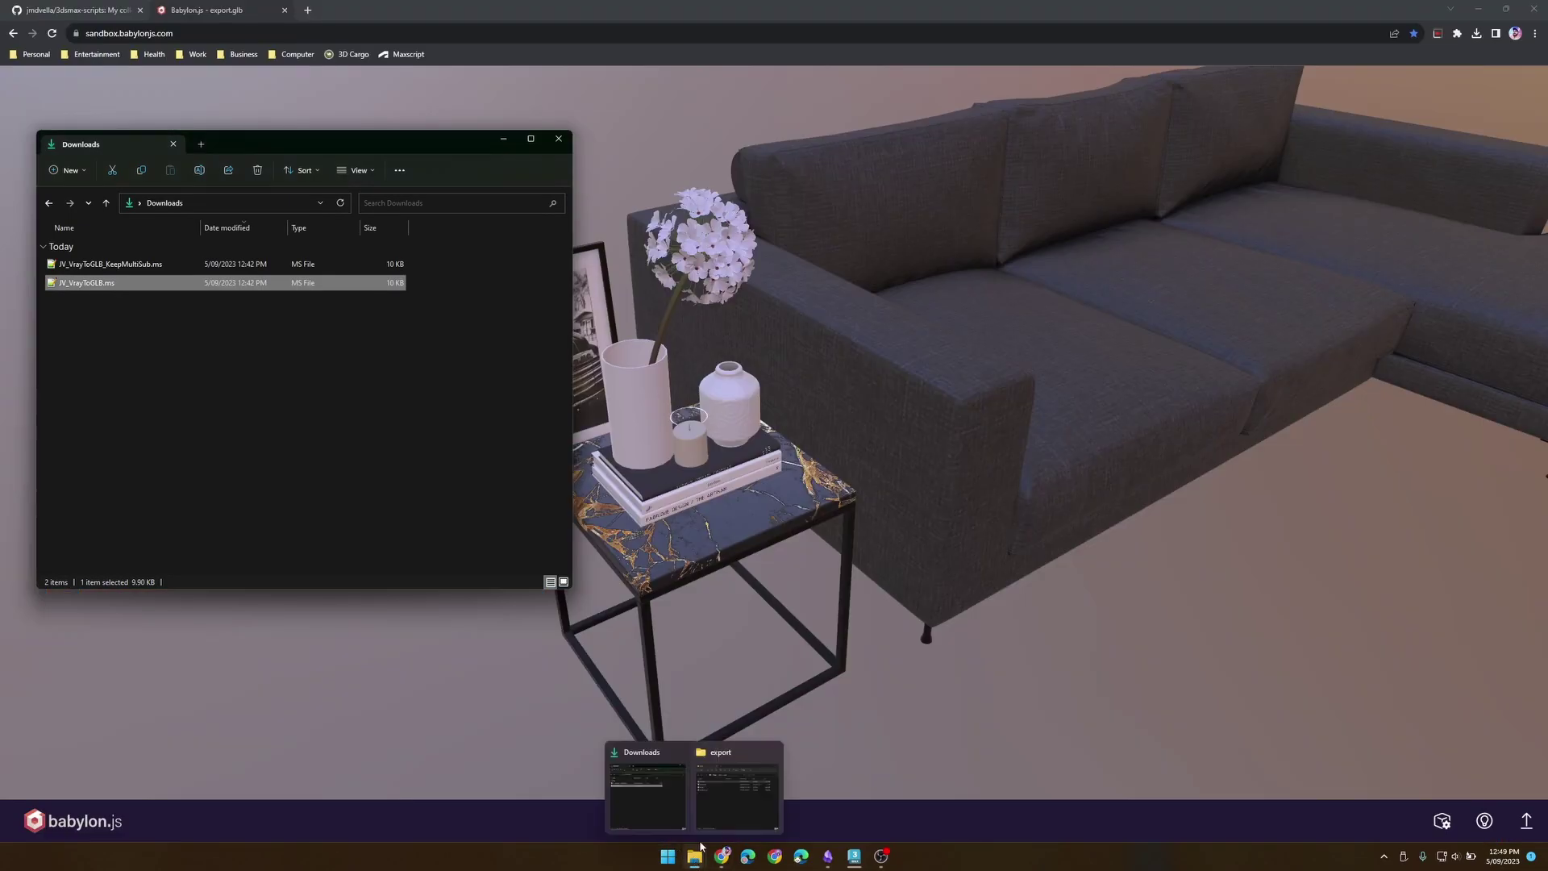
click(714, 827)
click(503, 139)
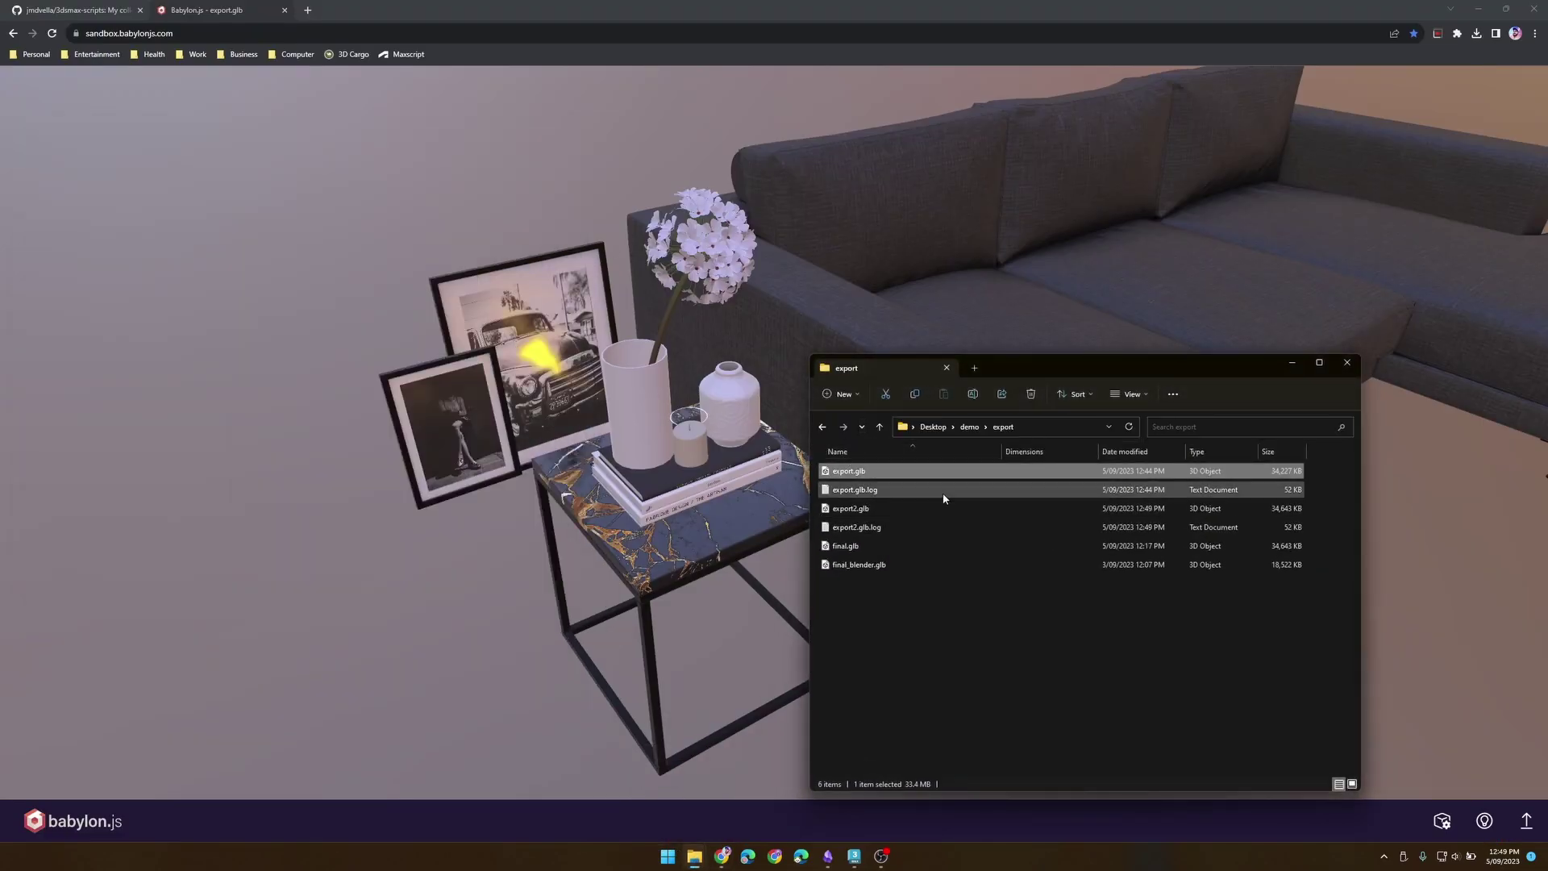
drag(848, 513, 415, 428)
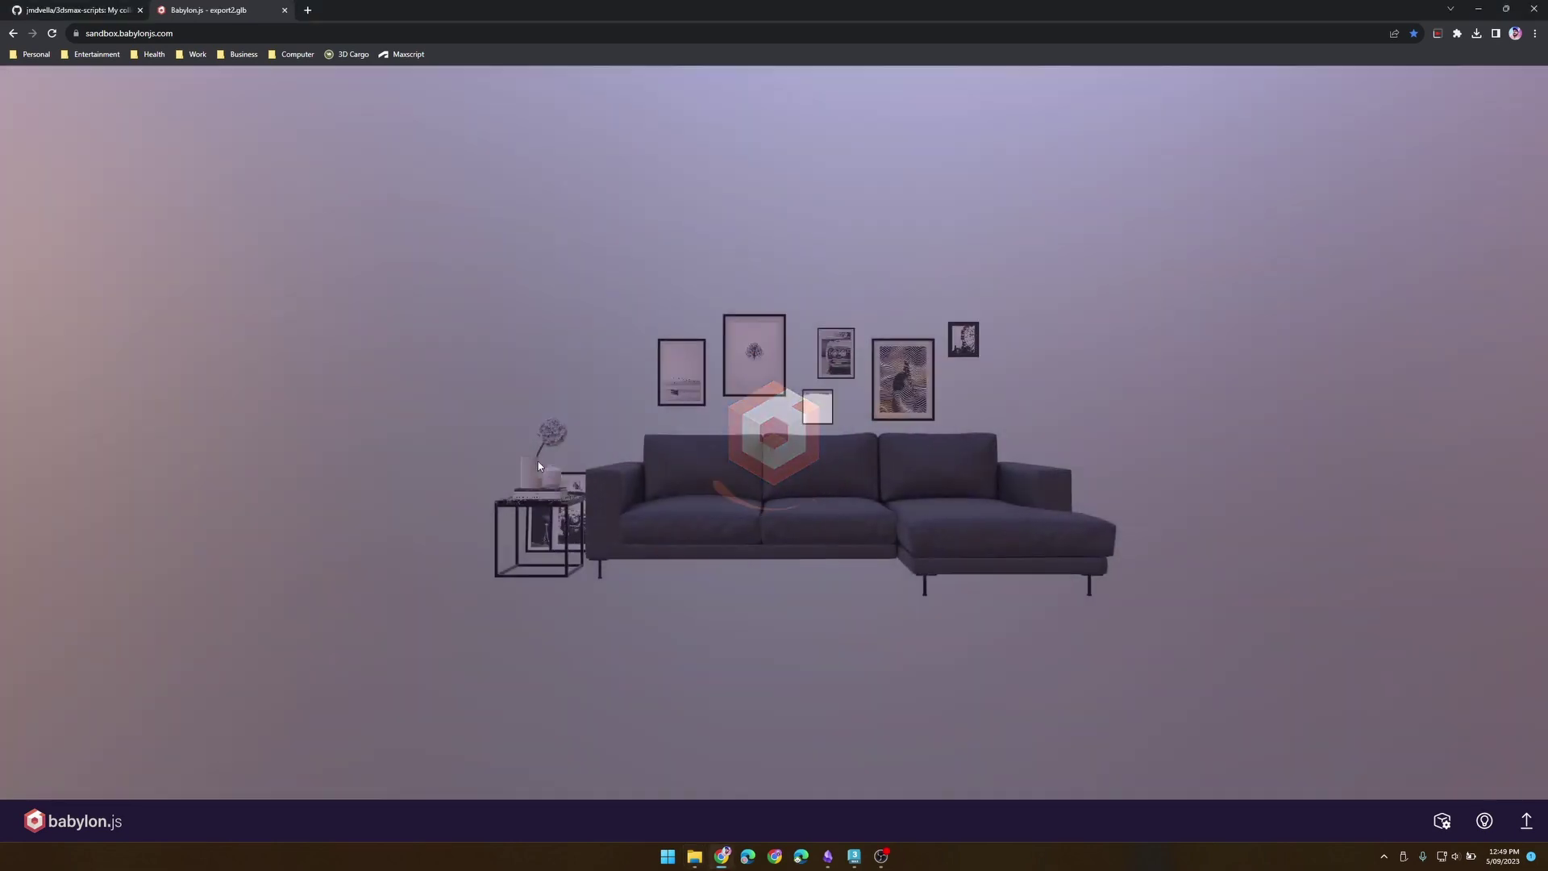
Examine the hydrangea, side table and sofa of export2.glb up close from several angles
drag(538, 463, 595, 487)
scroll(595, 486, up, 4)
right_drag(595, 489, 771, 484)
scroll(998, 421, up, 6)
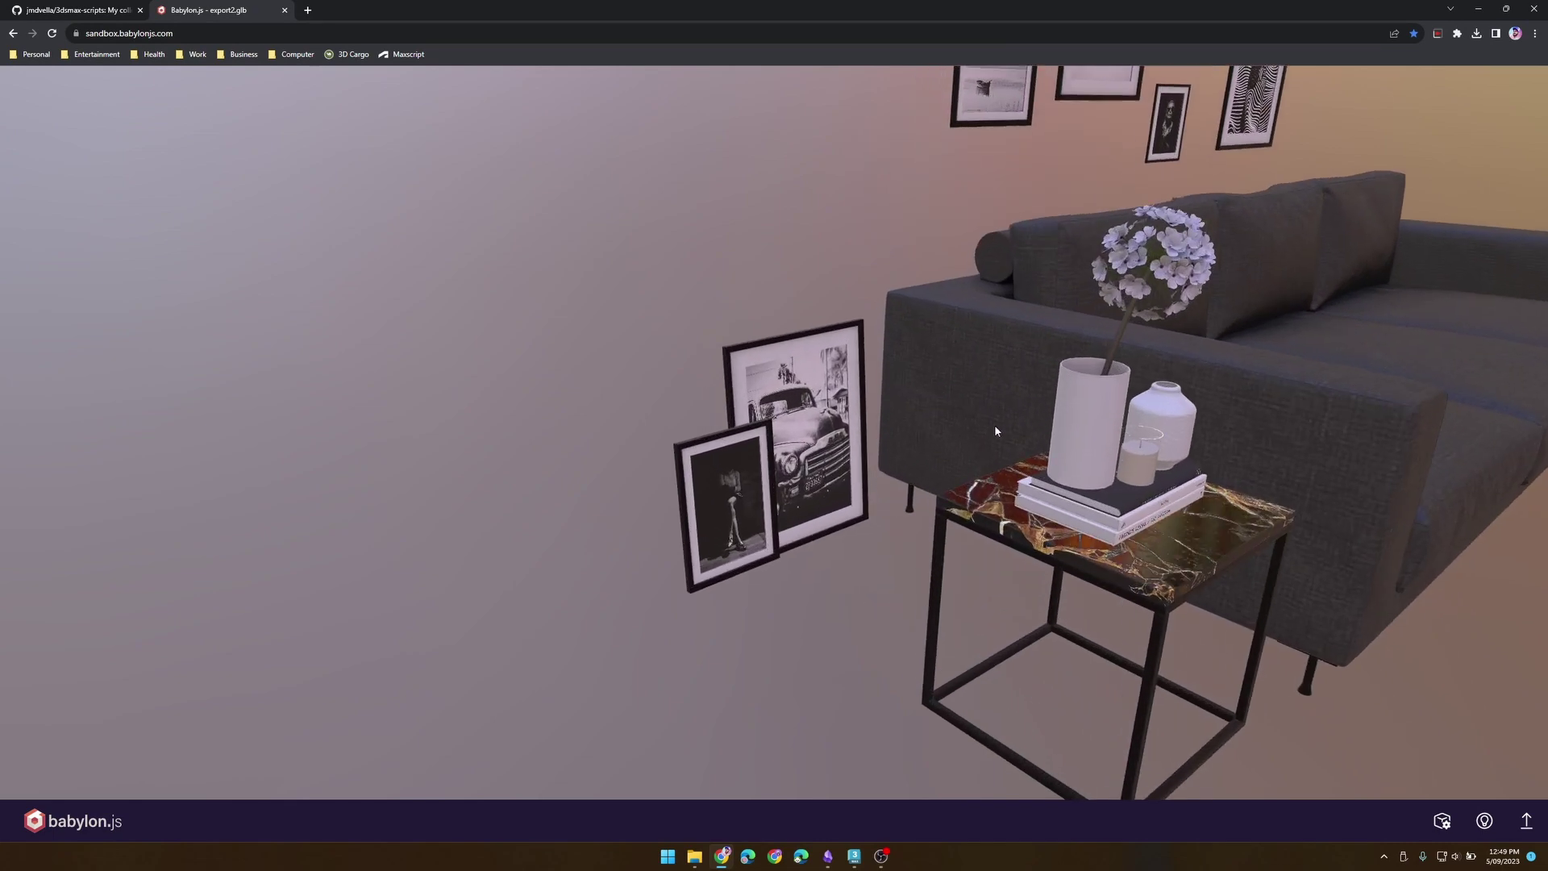
drag(1103, 548, 916, 500)
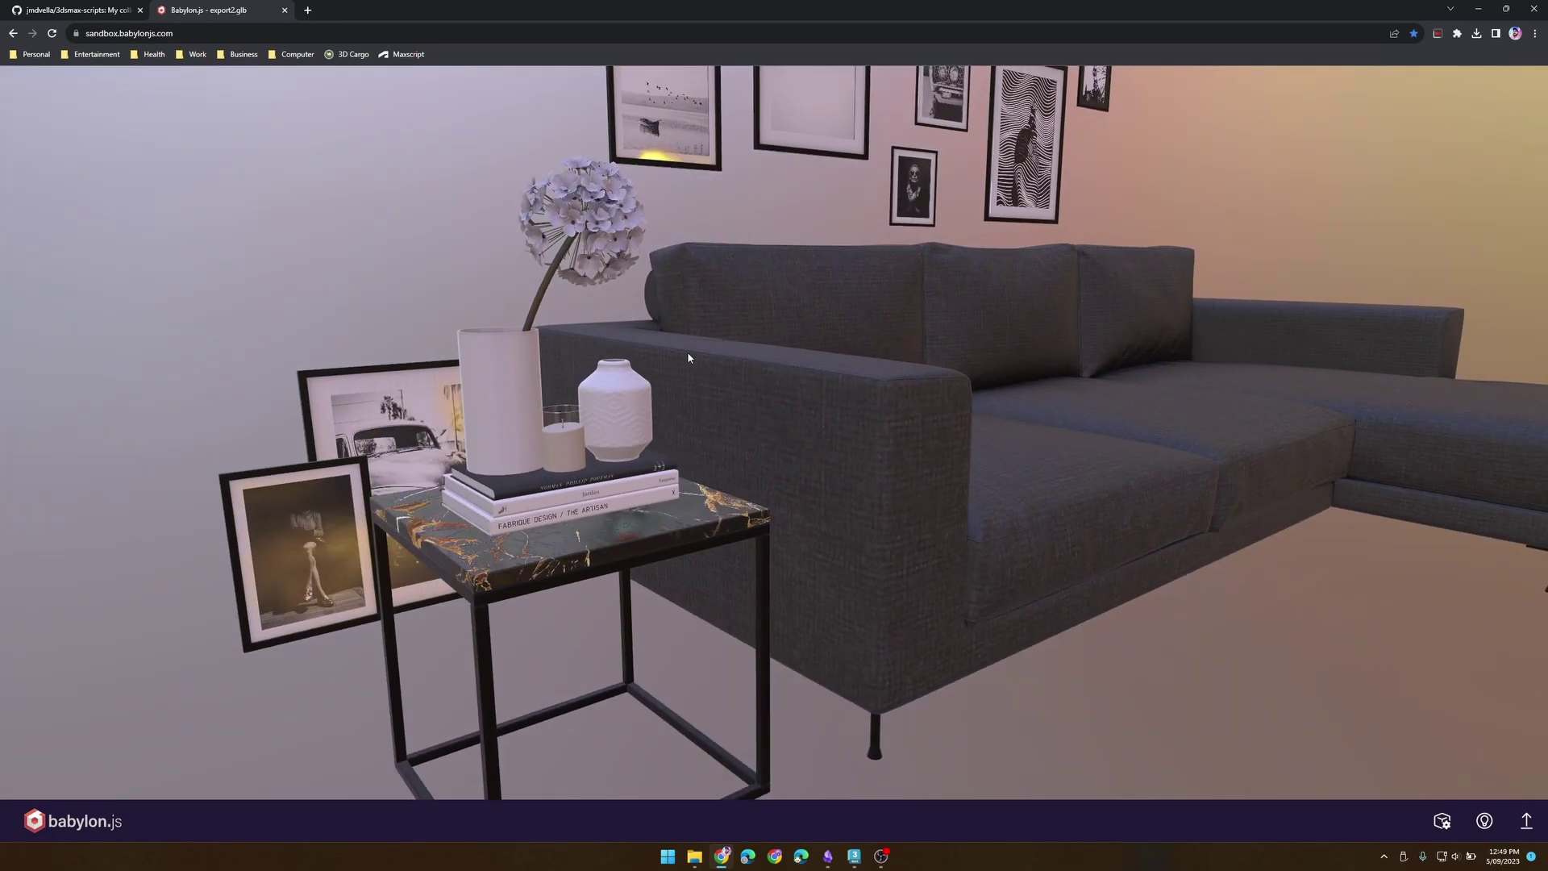
scroll(544, 240, down, 5)
Return to 3ds Max and inspect the hydrangea's opacity bitmap and its glTF material's Alpha Mode in the Slate Material Editor
click(854, 855)
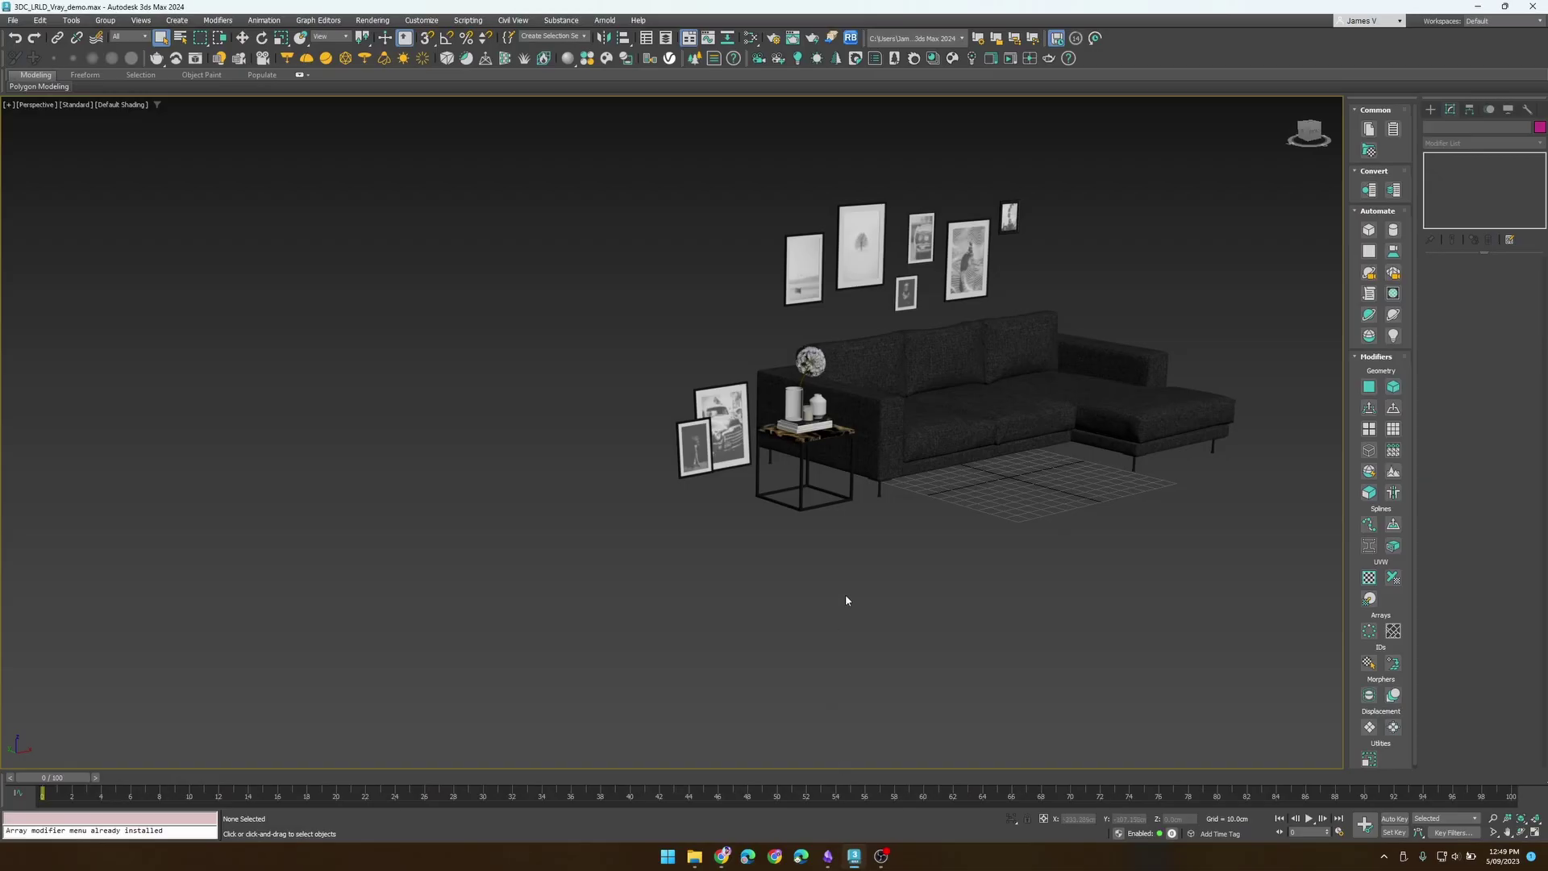
key(m)
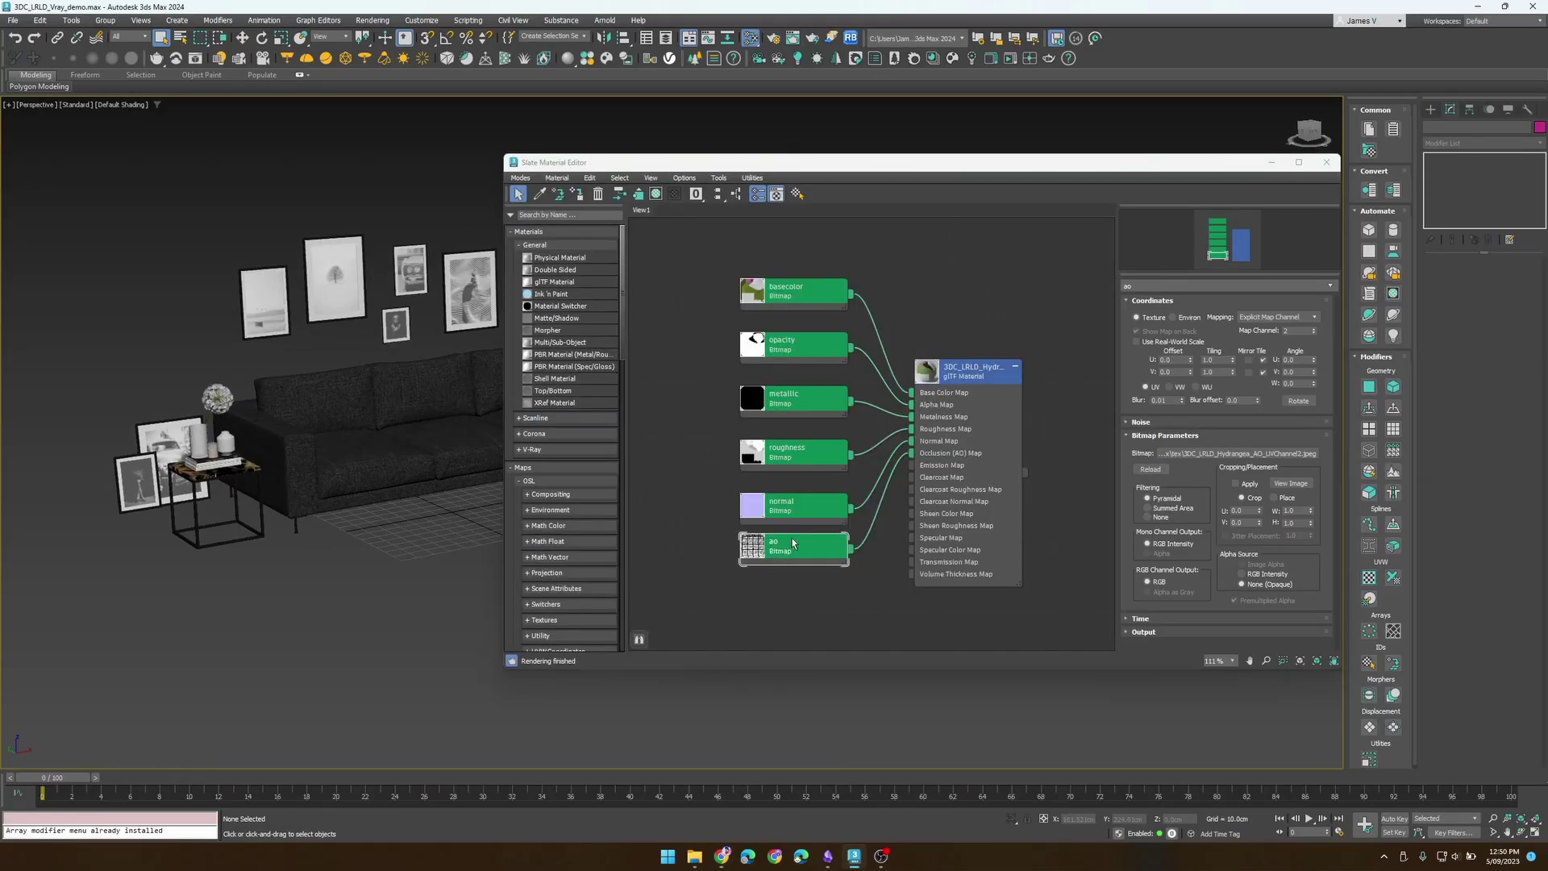
click(795, 355)
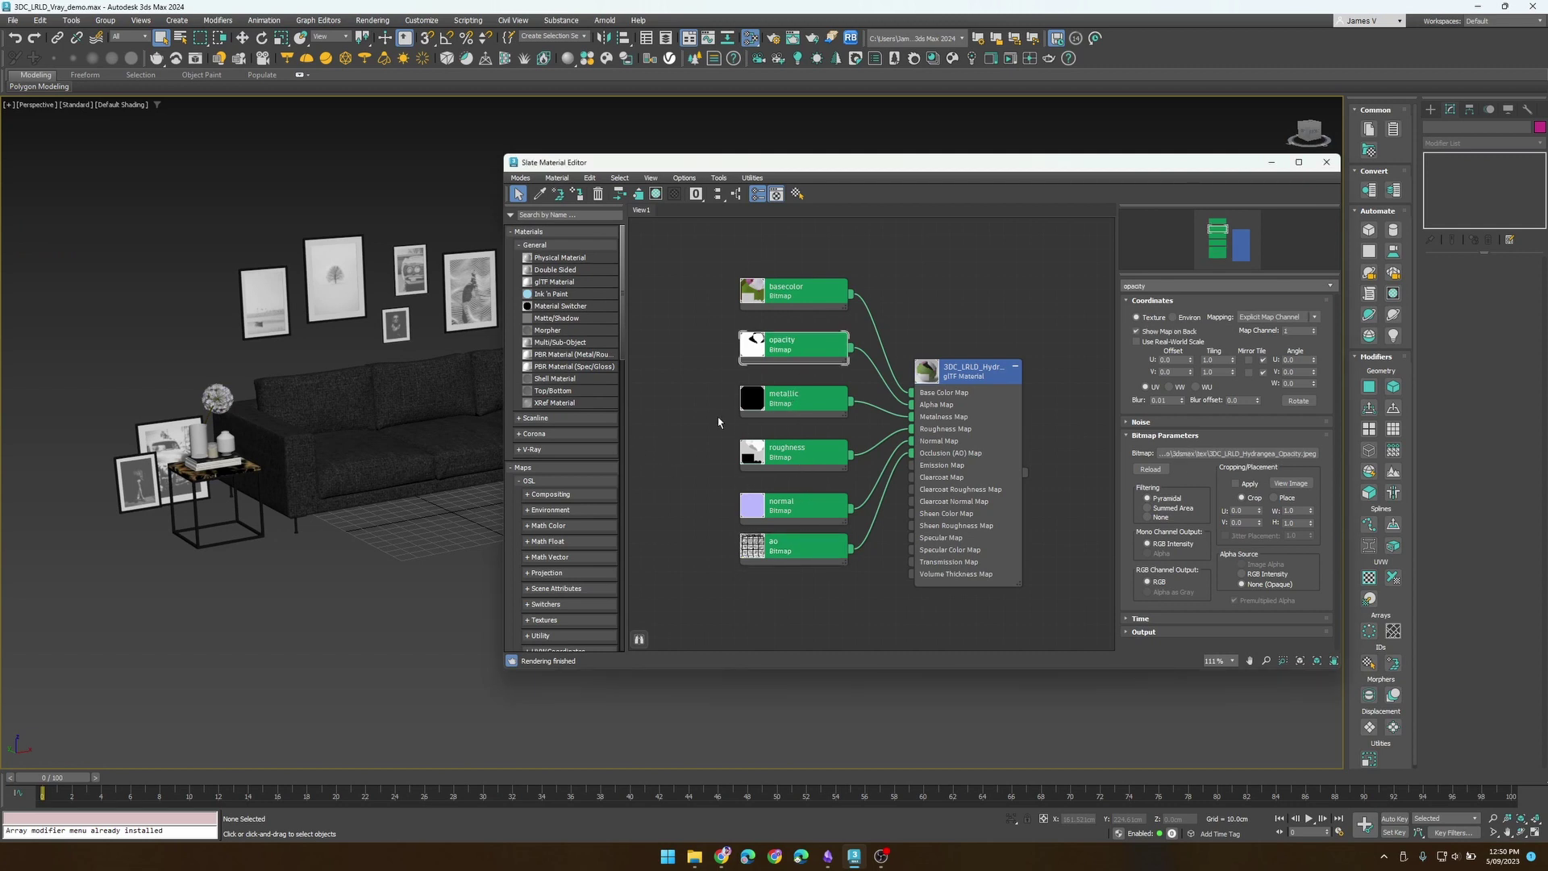
click(961, 378)
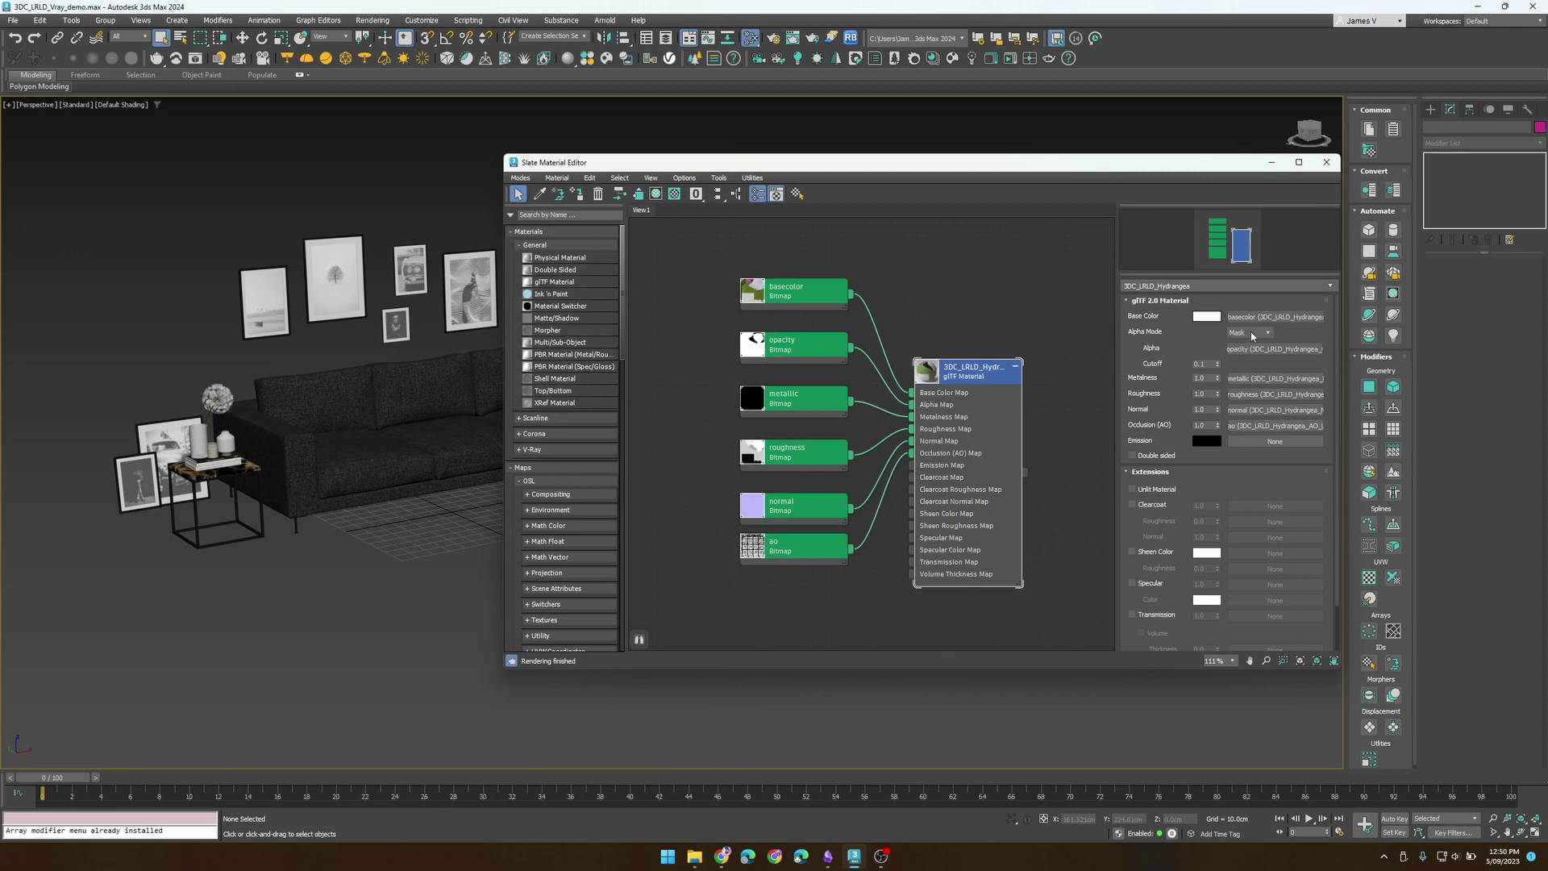
Pick the candle's glTF material into the node view, check its Alpha Mode and close the material editor
middle_drag(927, 595, 952, 444)
middle_drag(911, 566, 872, 402)
click(822, 443)
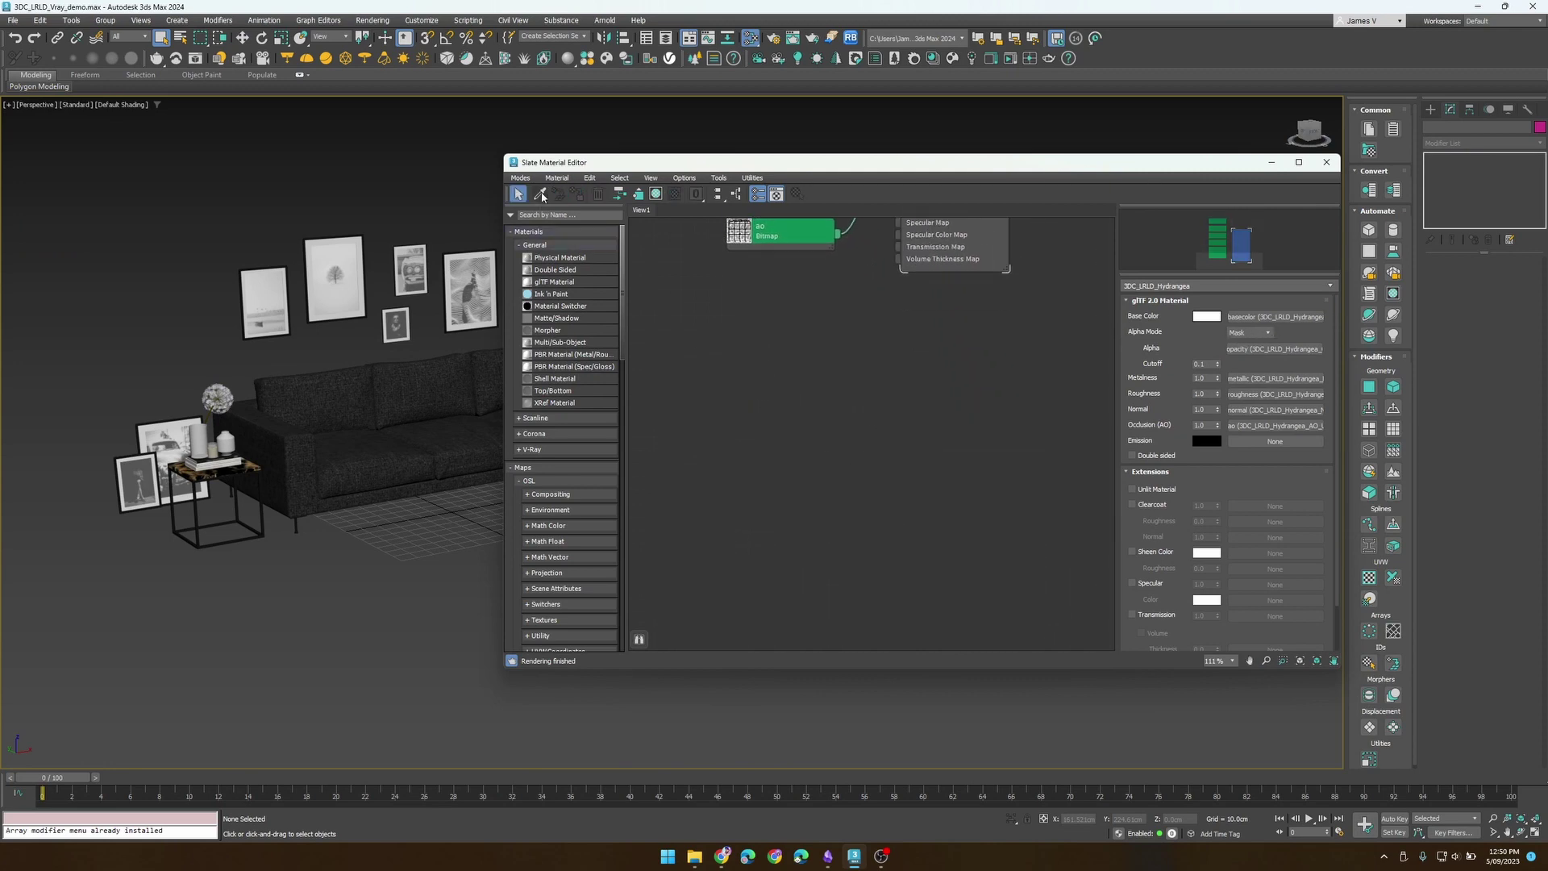
click(540, 194)
scroll(217, 463, up, 4)
click(214, 425)
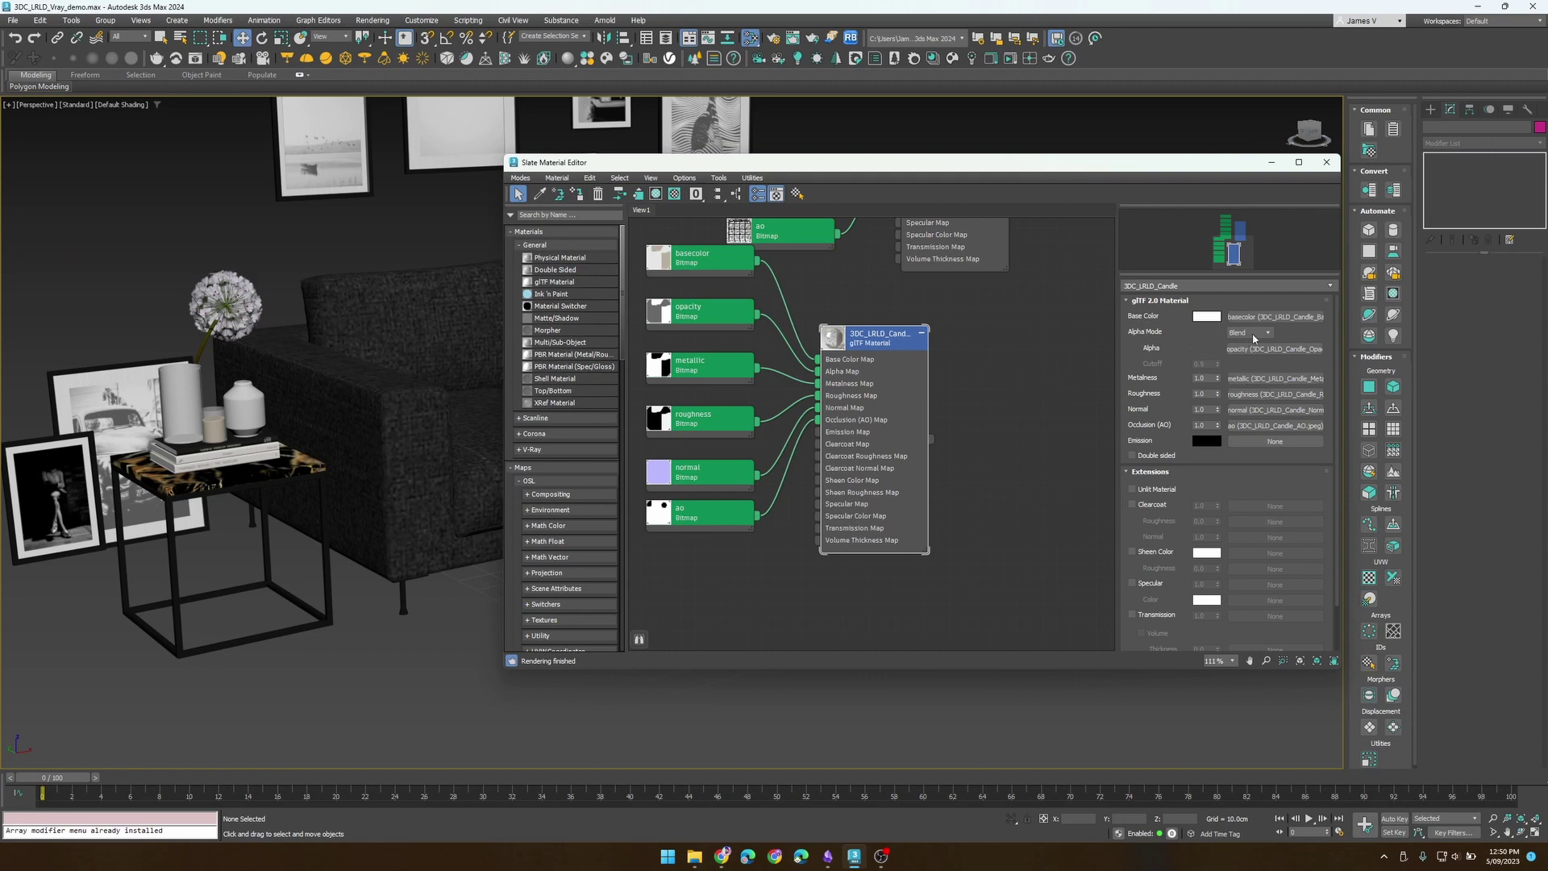
click(1326, 162)
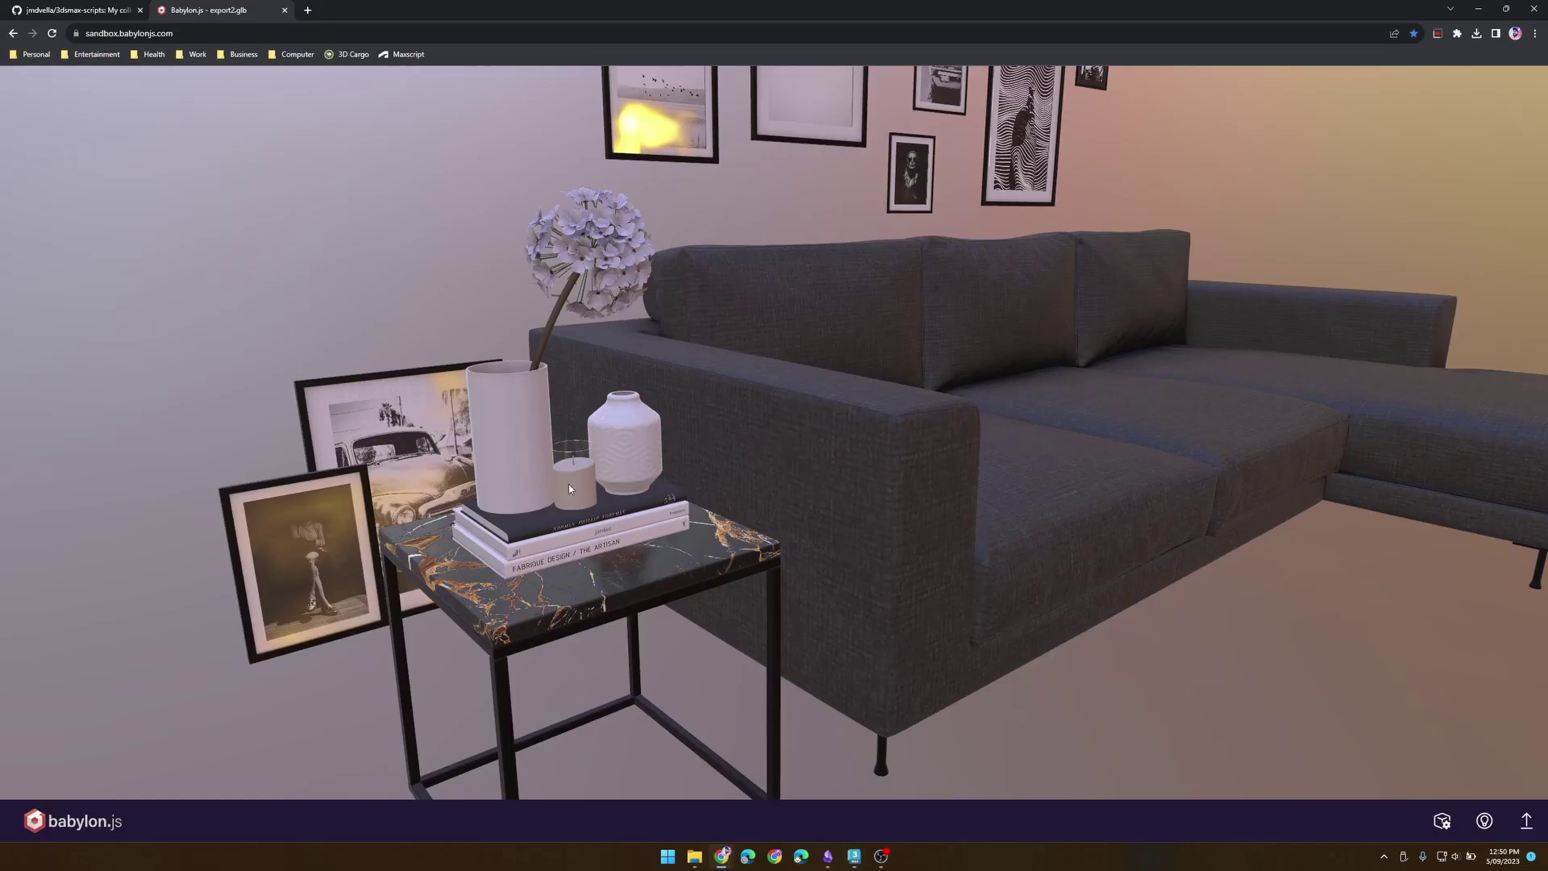
Examine the candle and sofa of export2.glb in the Babylon.js sandbox and open the scene inspector
drag(568, 484, 588, 360)
drag(563, 420, 562, 376)
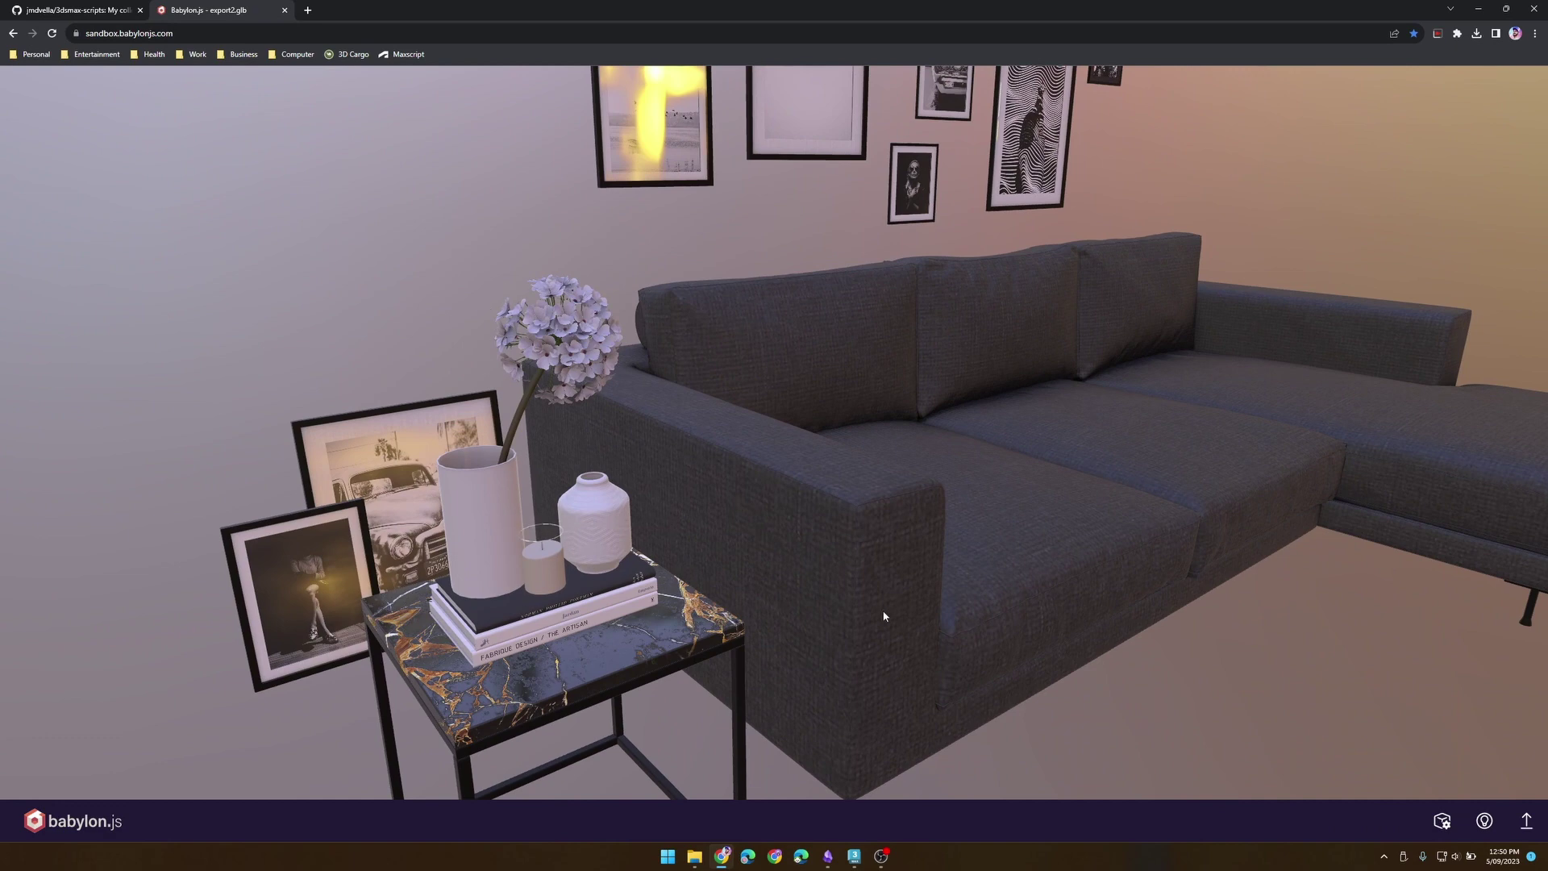
drag(883, 616, 500, 610)
click(1442, 821)
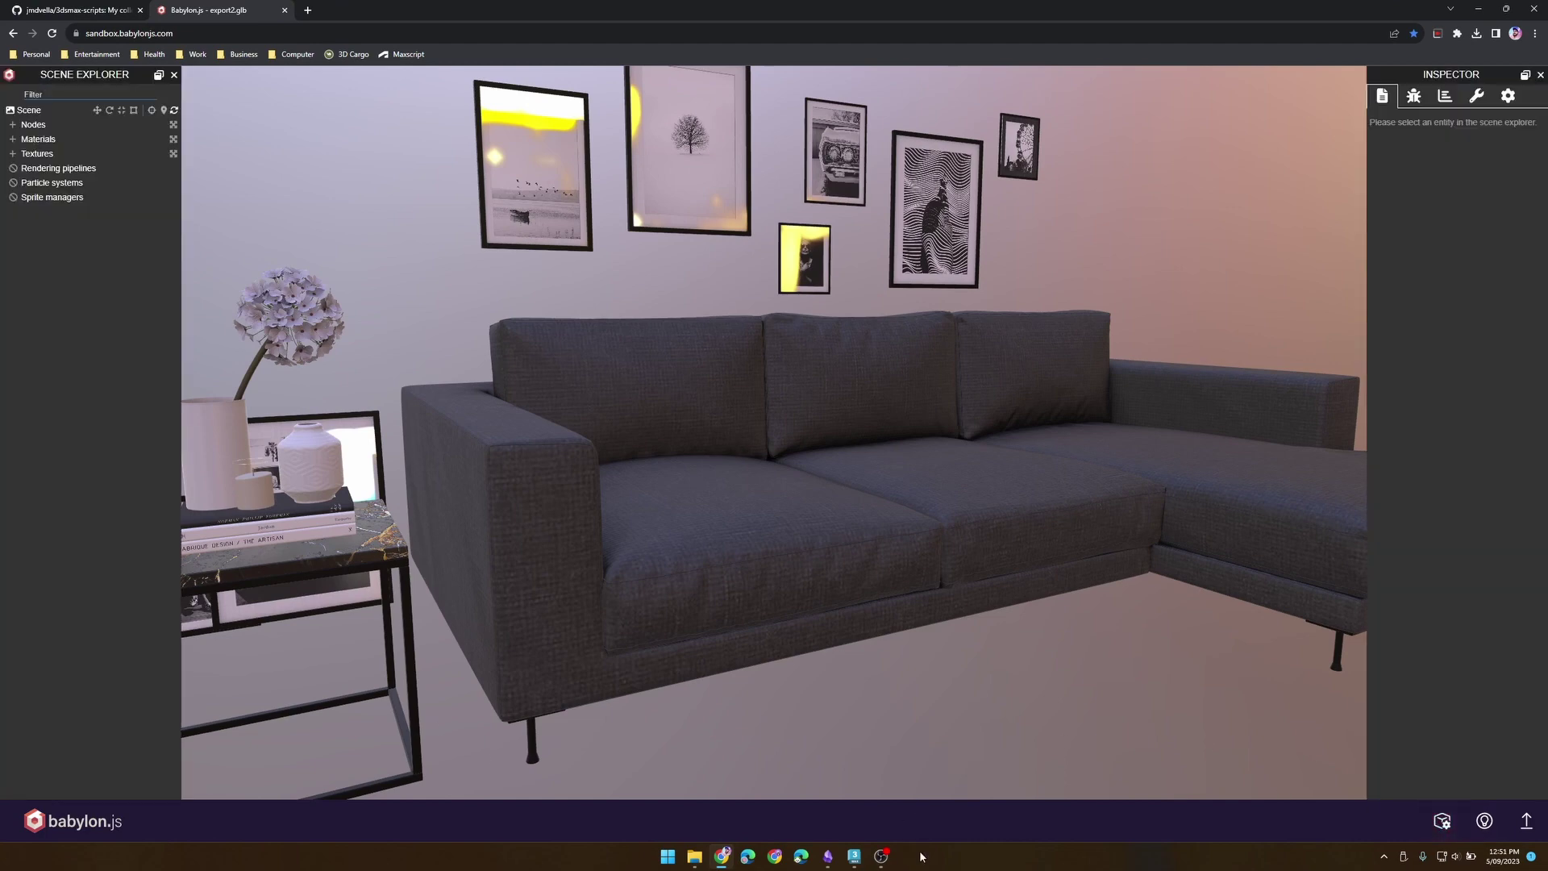
Switch to 3ds Max, review the candle's glTF material again with the candle selected, and close the material editor
click(854, 856)
click(622, 460)
key(m)
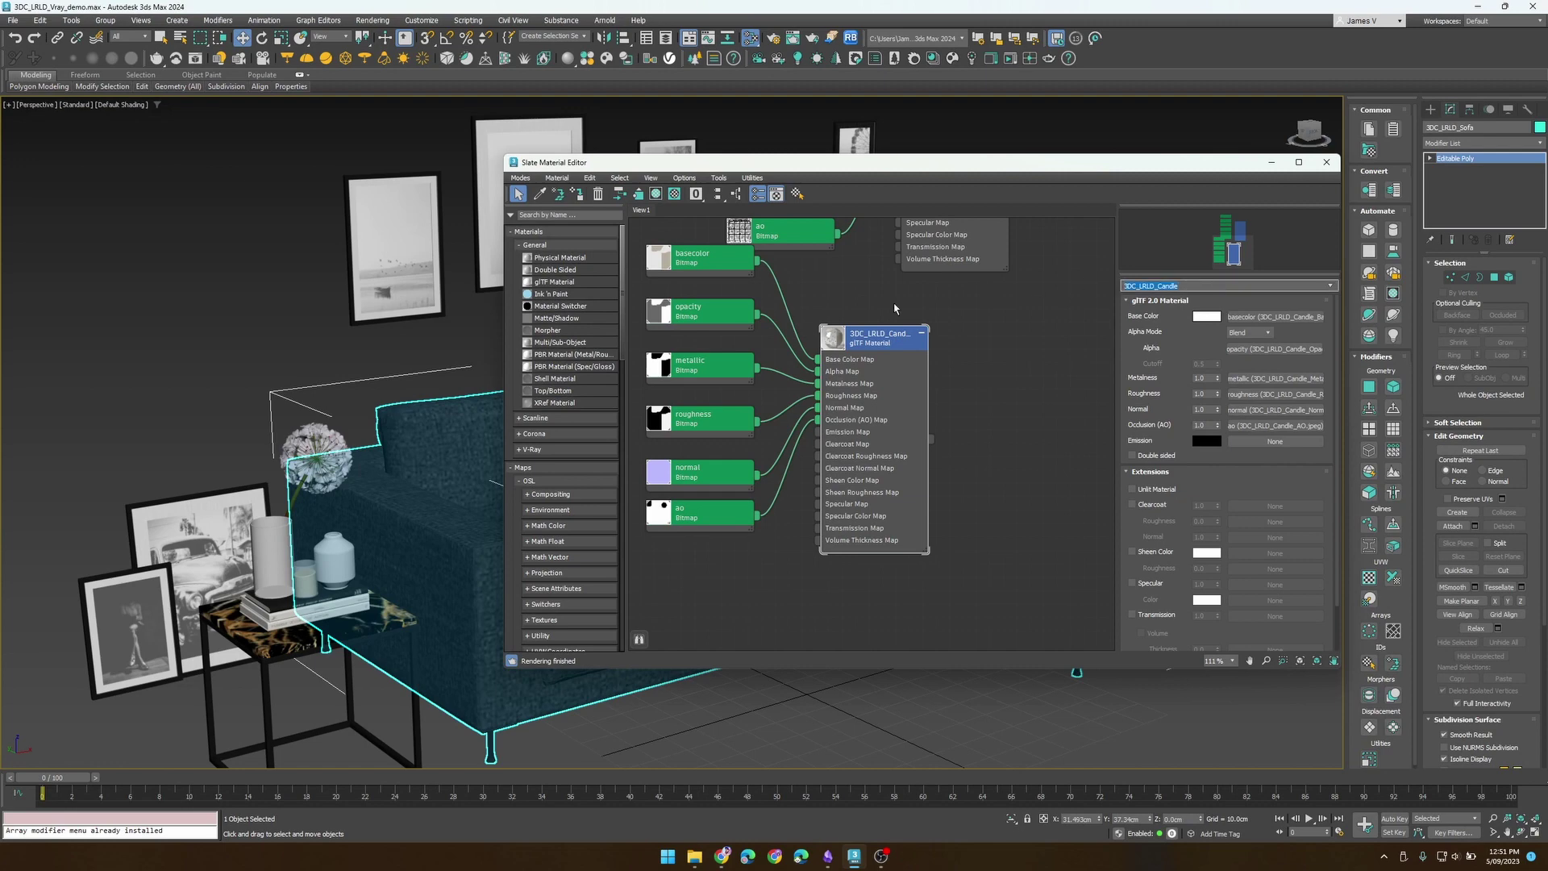
click(306, 576)
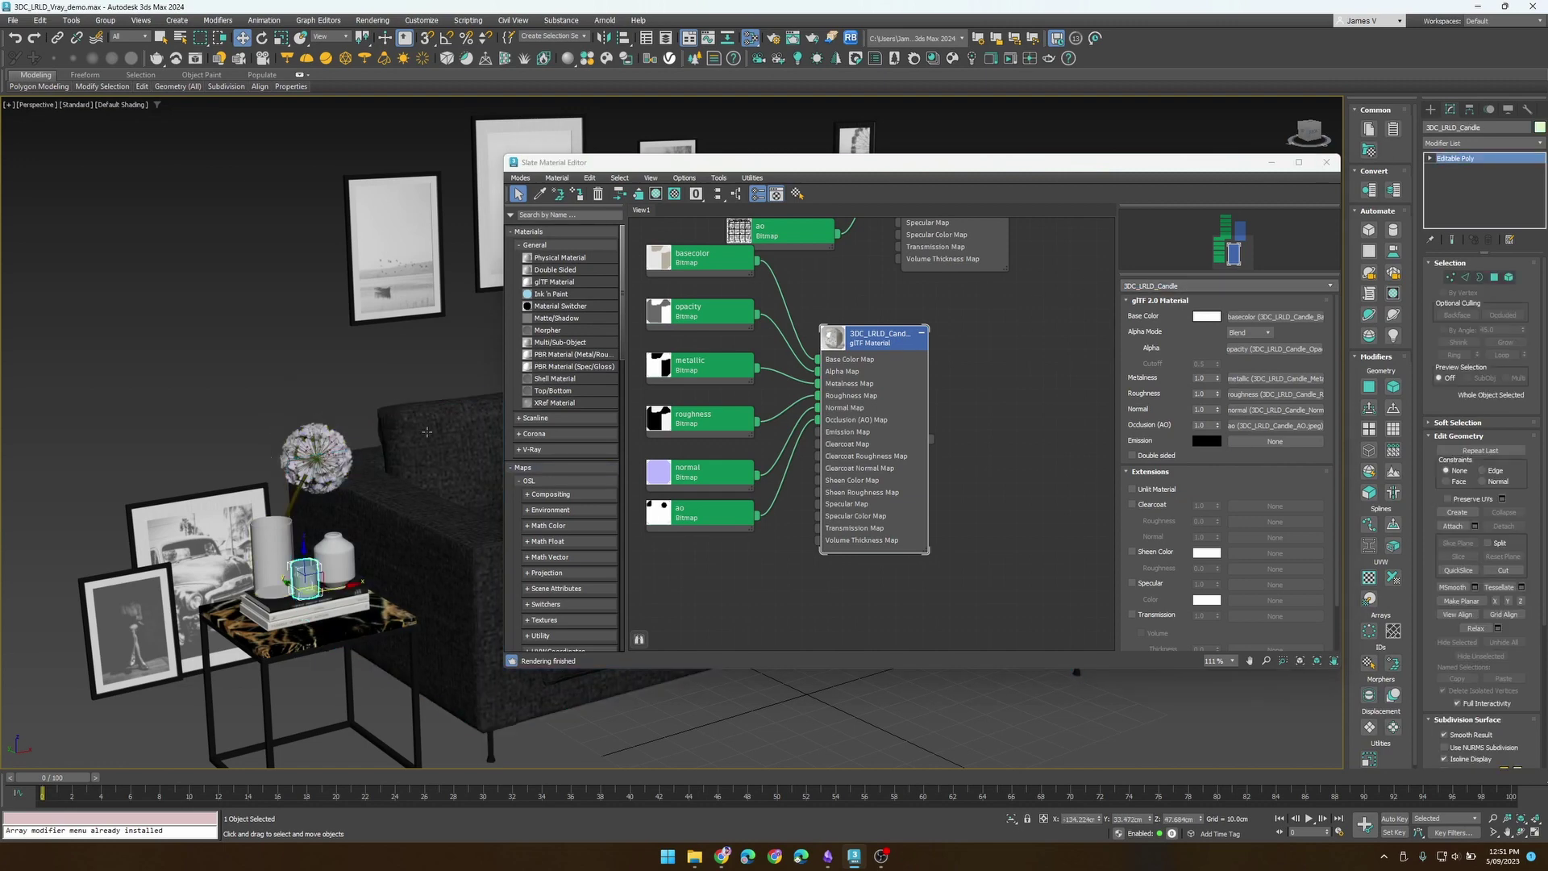
click(1327, 164)
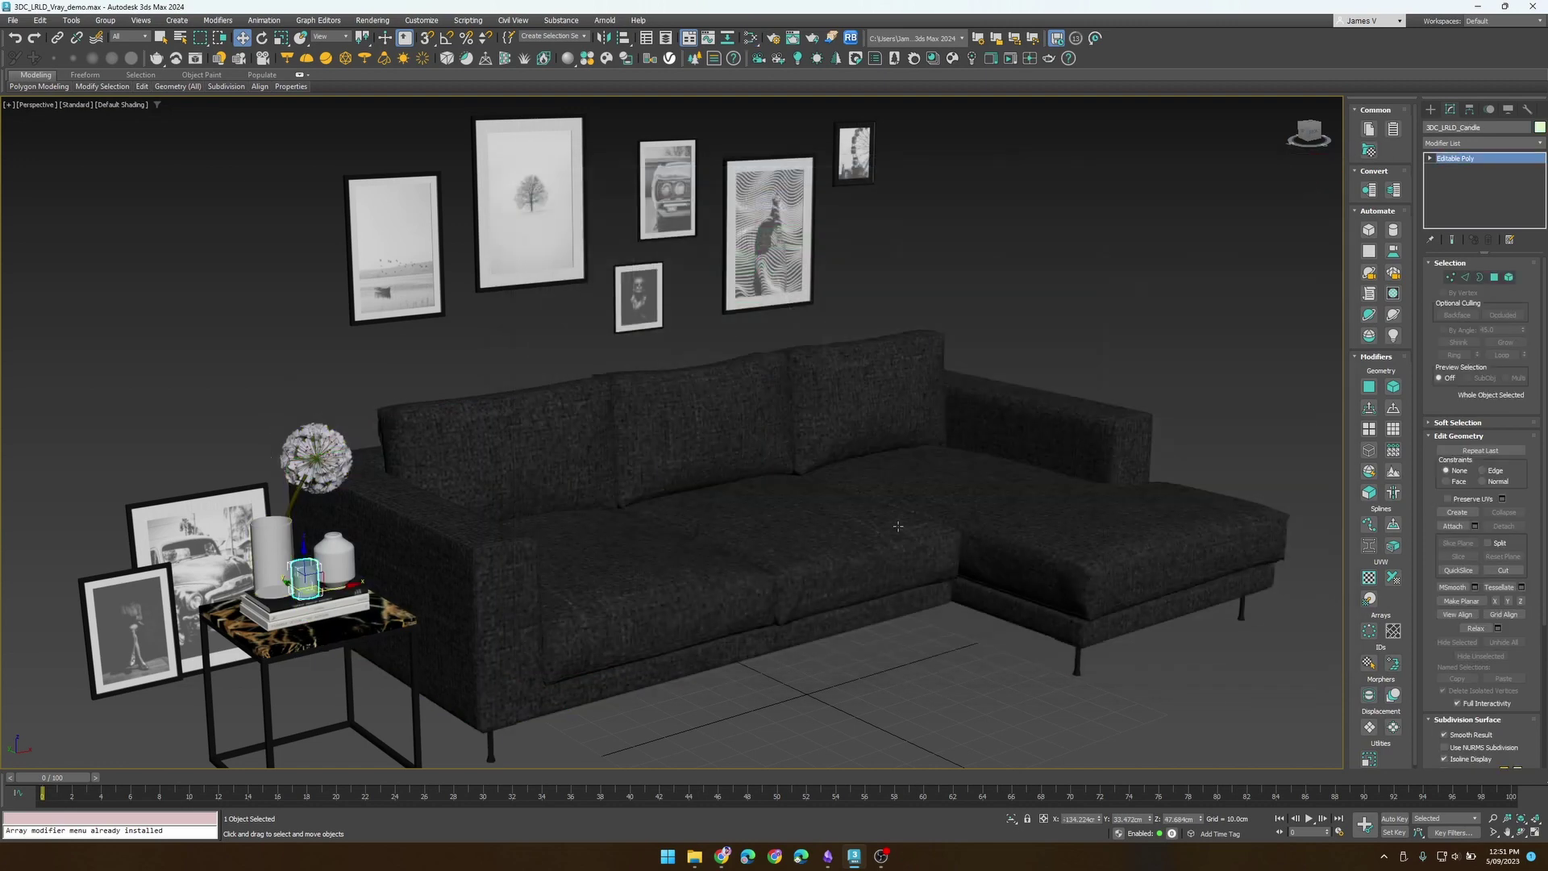
Back in the Babylon.js sandbox, list the textures and materials of export2.glb in a widened scene explorer
click(727, 858)
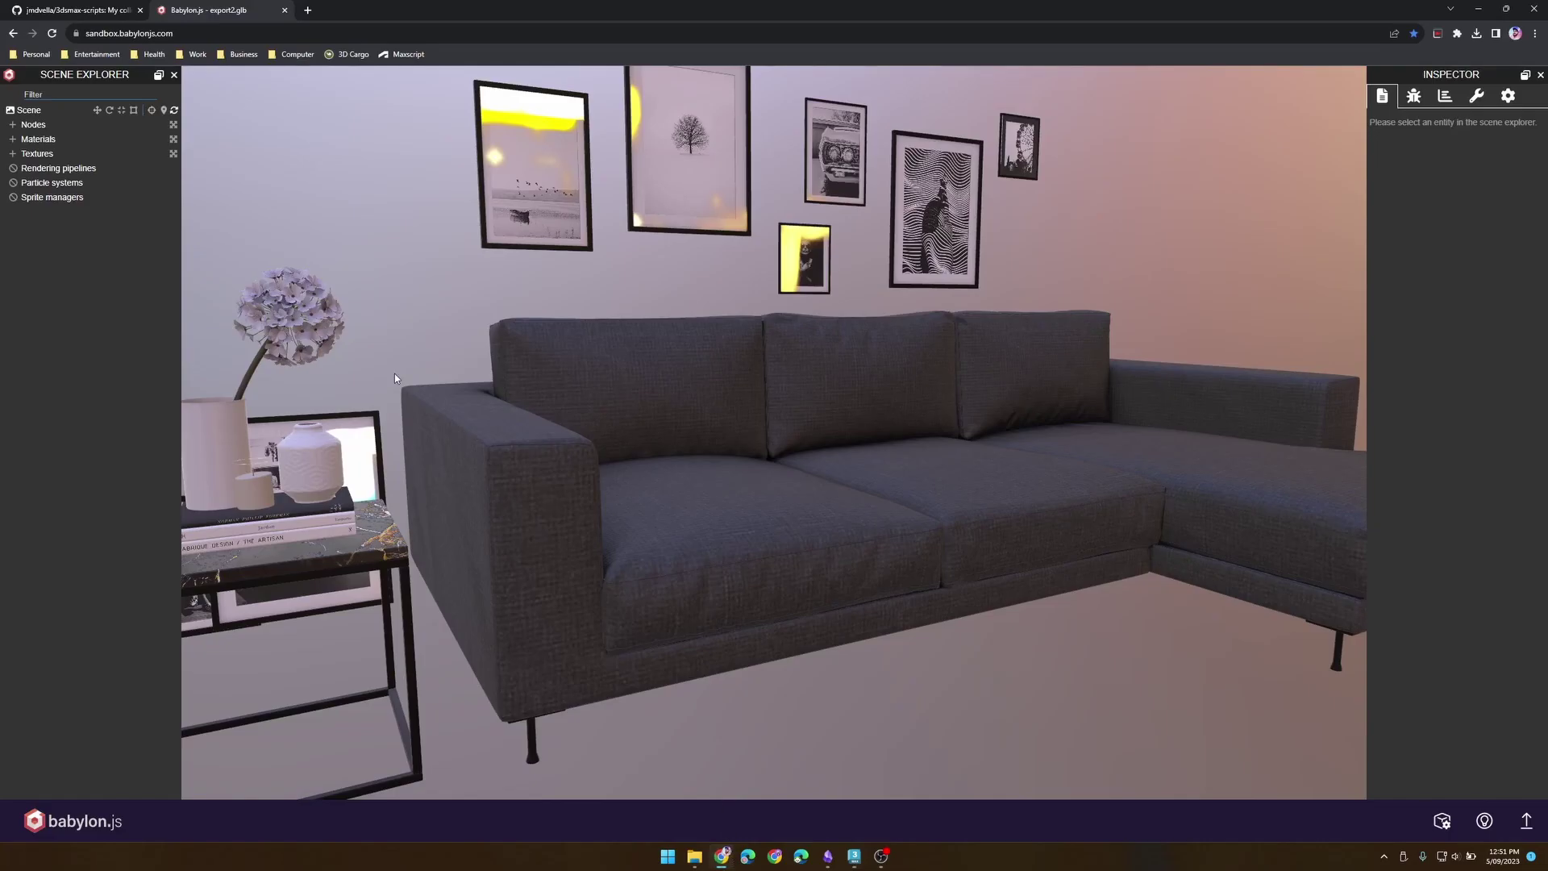
click(12, 156)
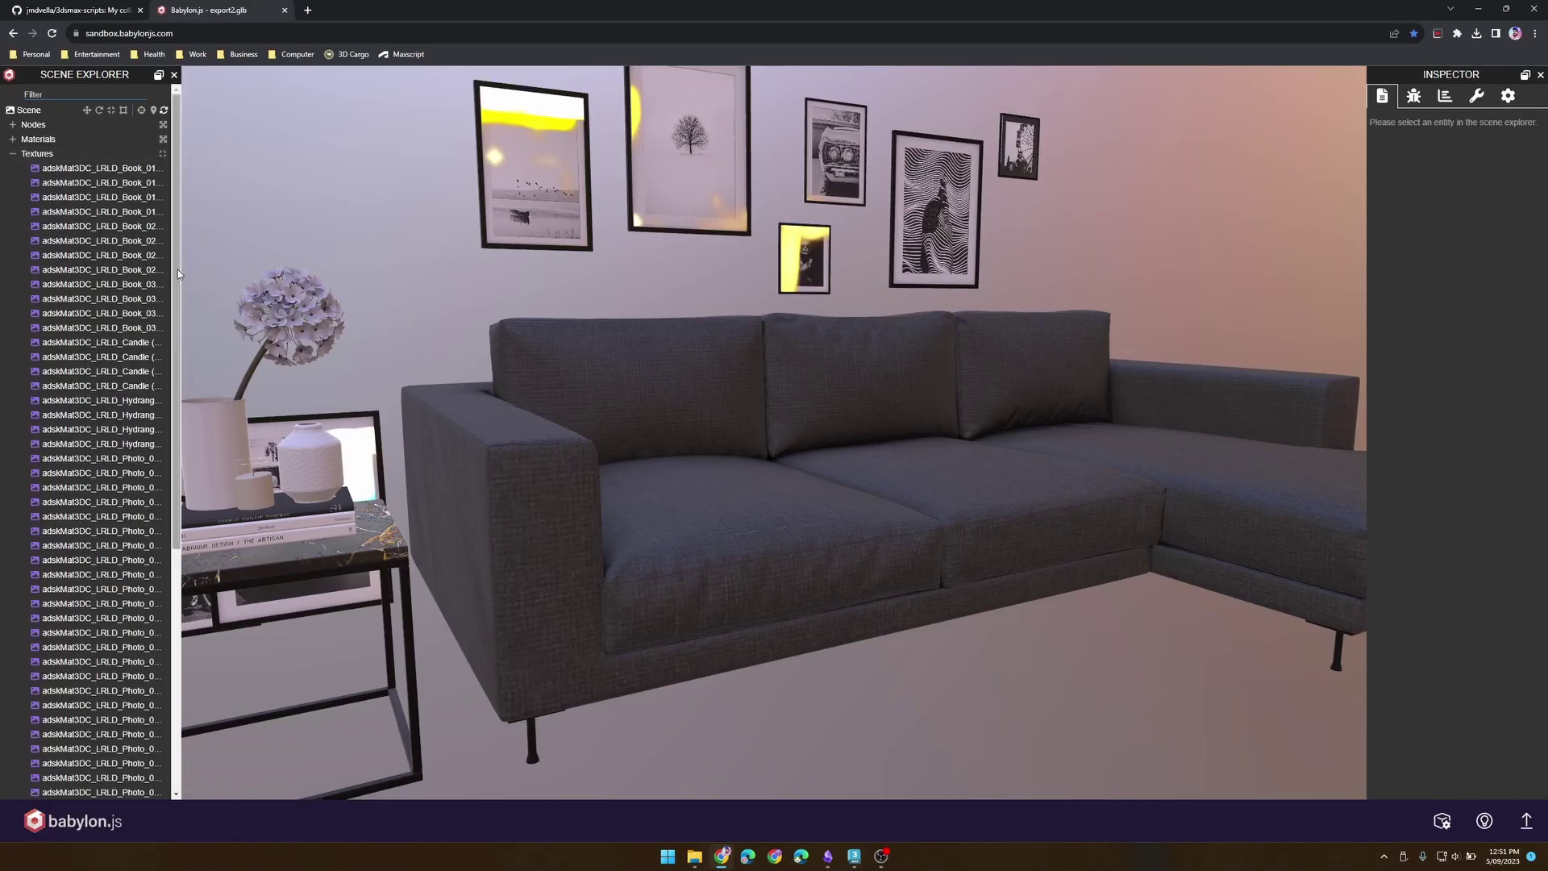
drag(179, 268, 292, 269)
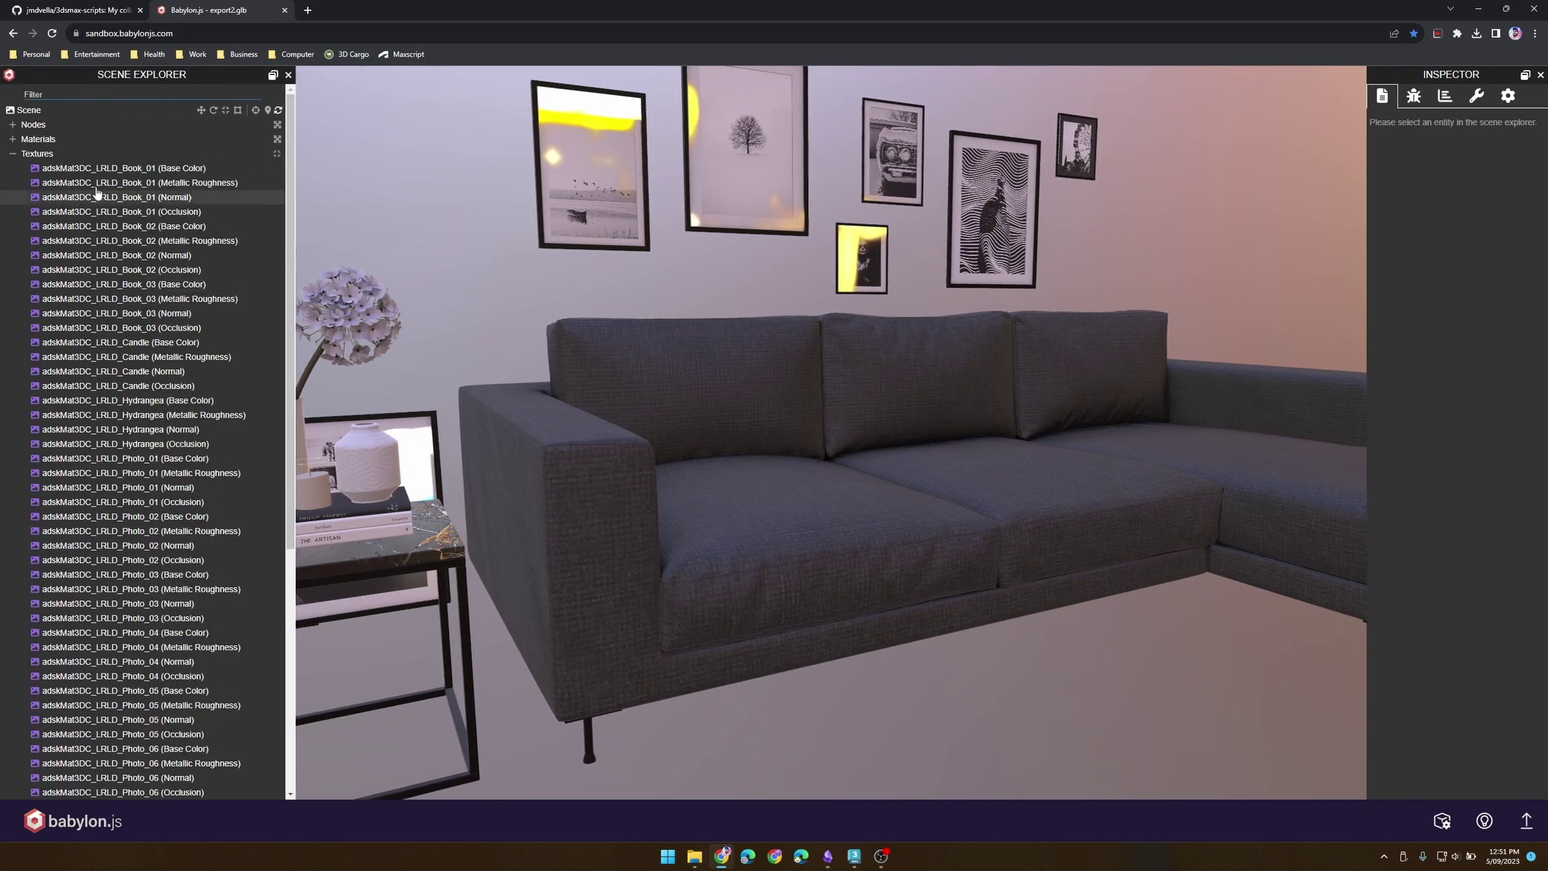
click(12, 139)
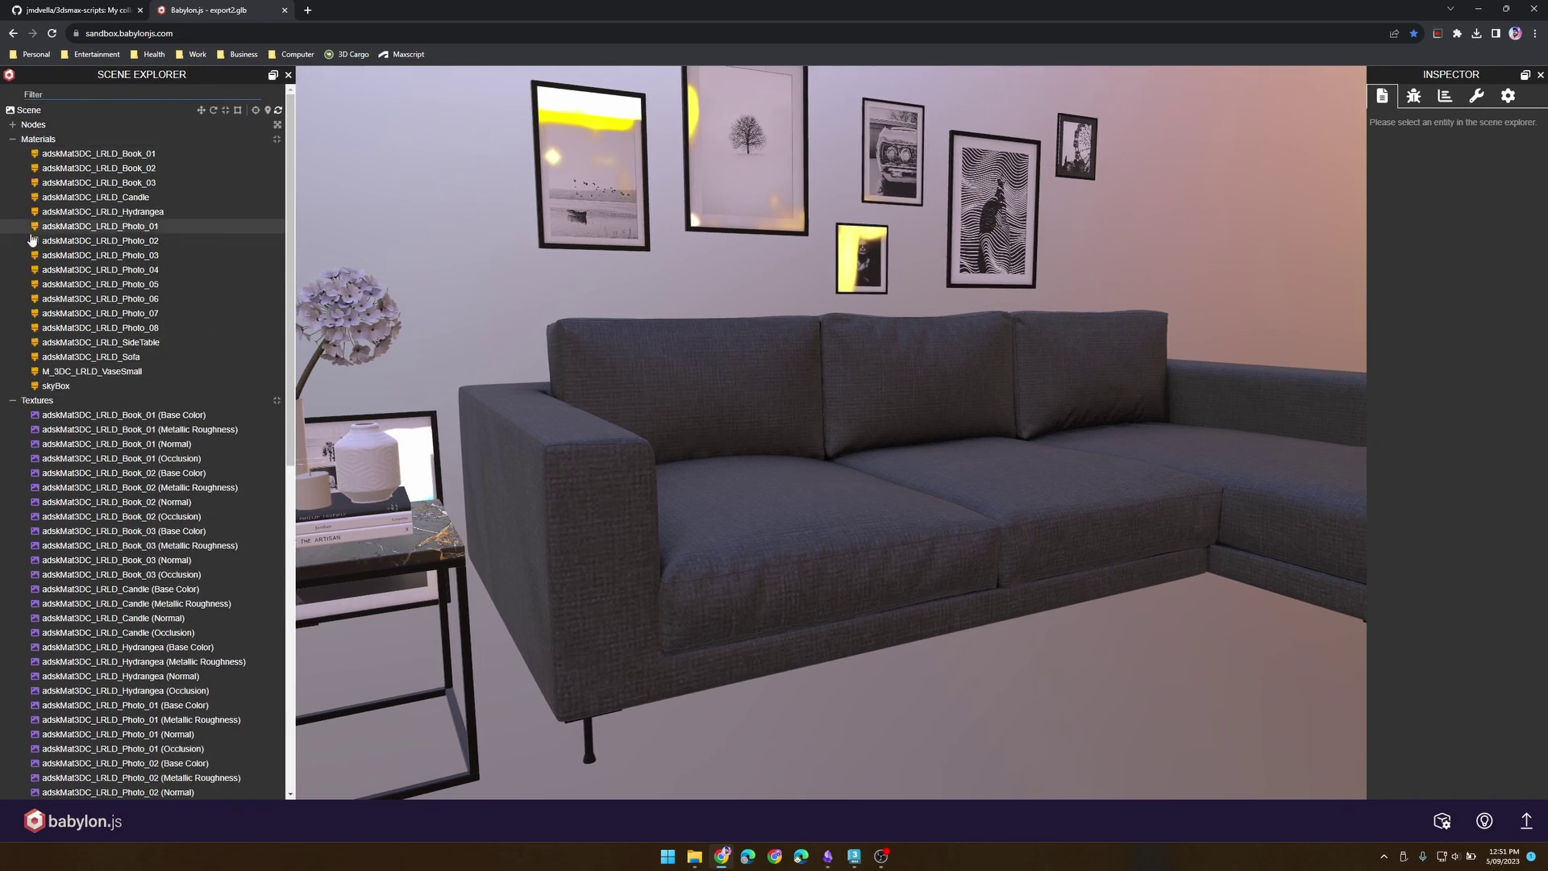
Expand the root node and several child nodes of export2.glb to read their mesh names, and look over the whole scene
click(12, 124)
click(22, 139)
click(33, 153)
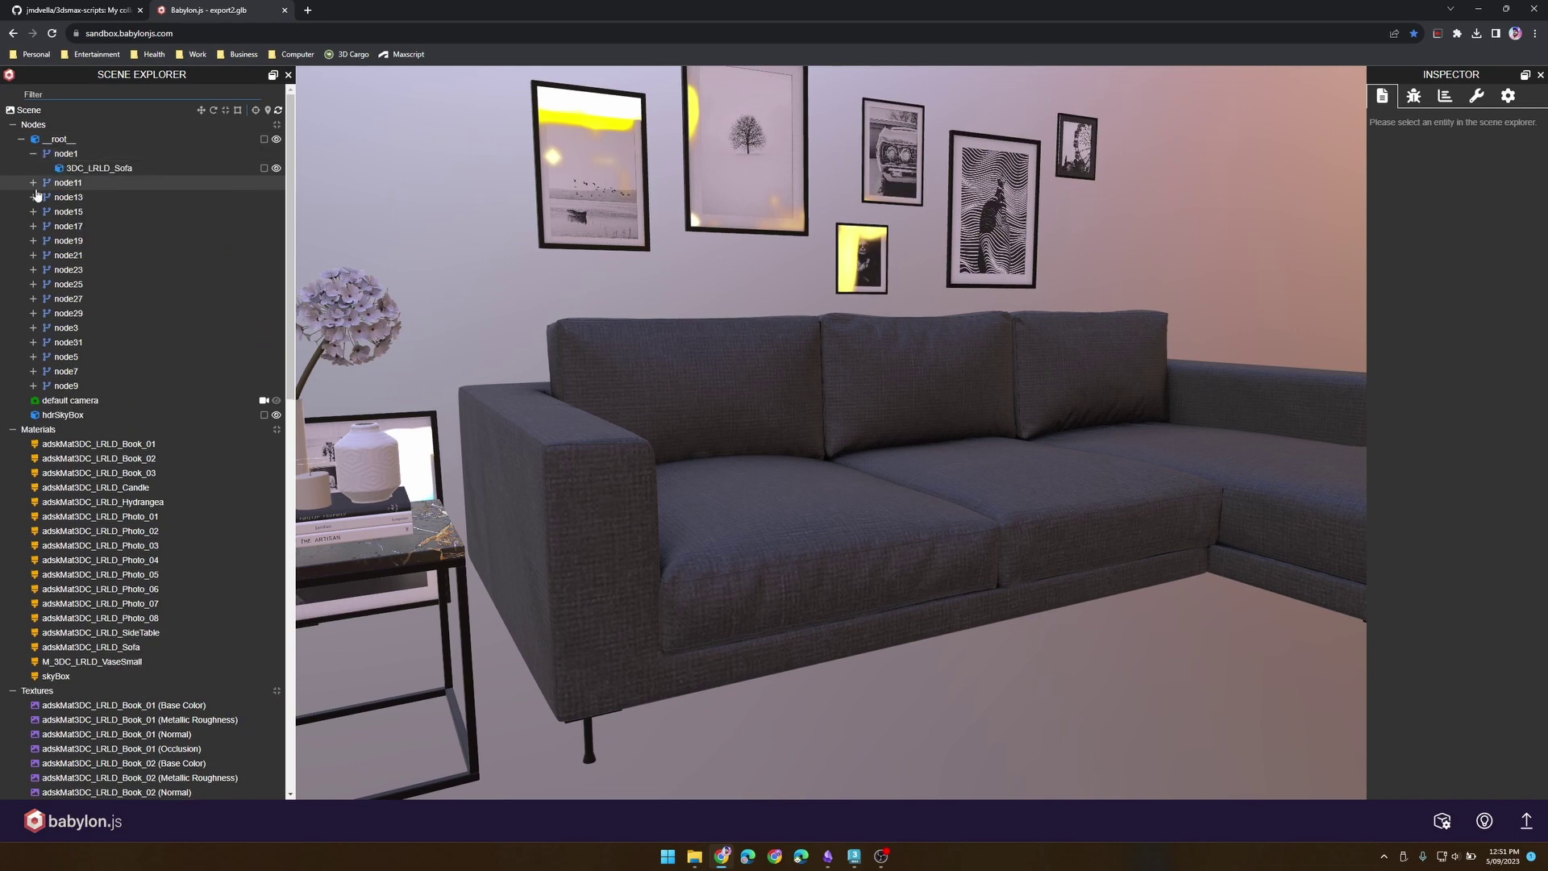
click(34, 183)
click(34, 212)
click(33, 255)
scroll(588, 457, down, 3)
drag(589, 456, 834, 469)
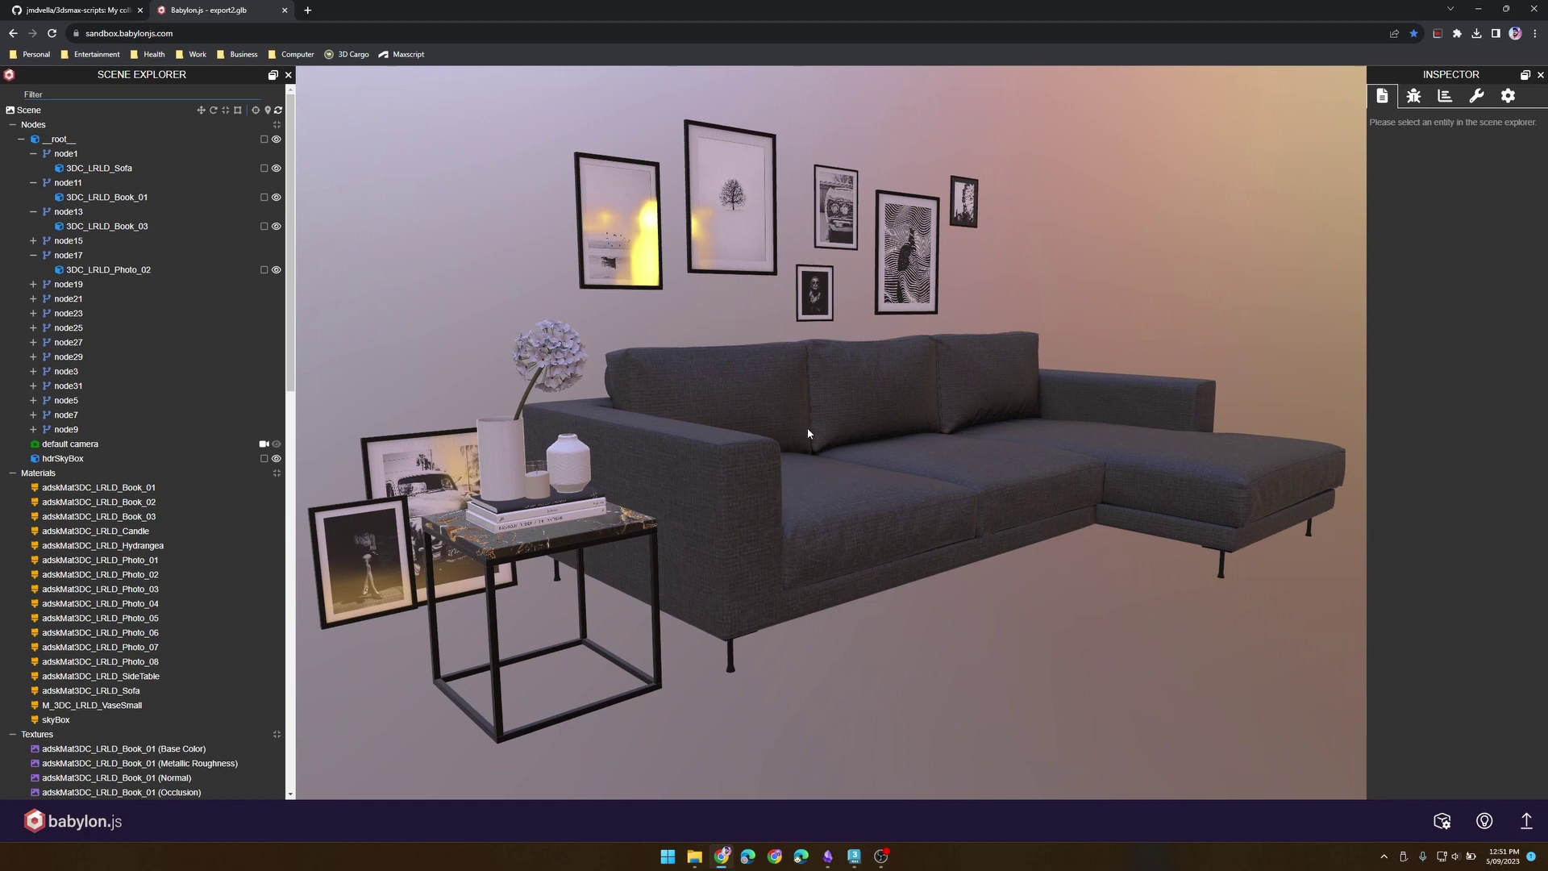
drag(803, 419, 792, 415)
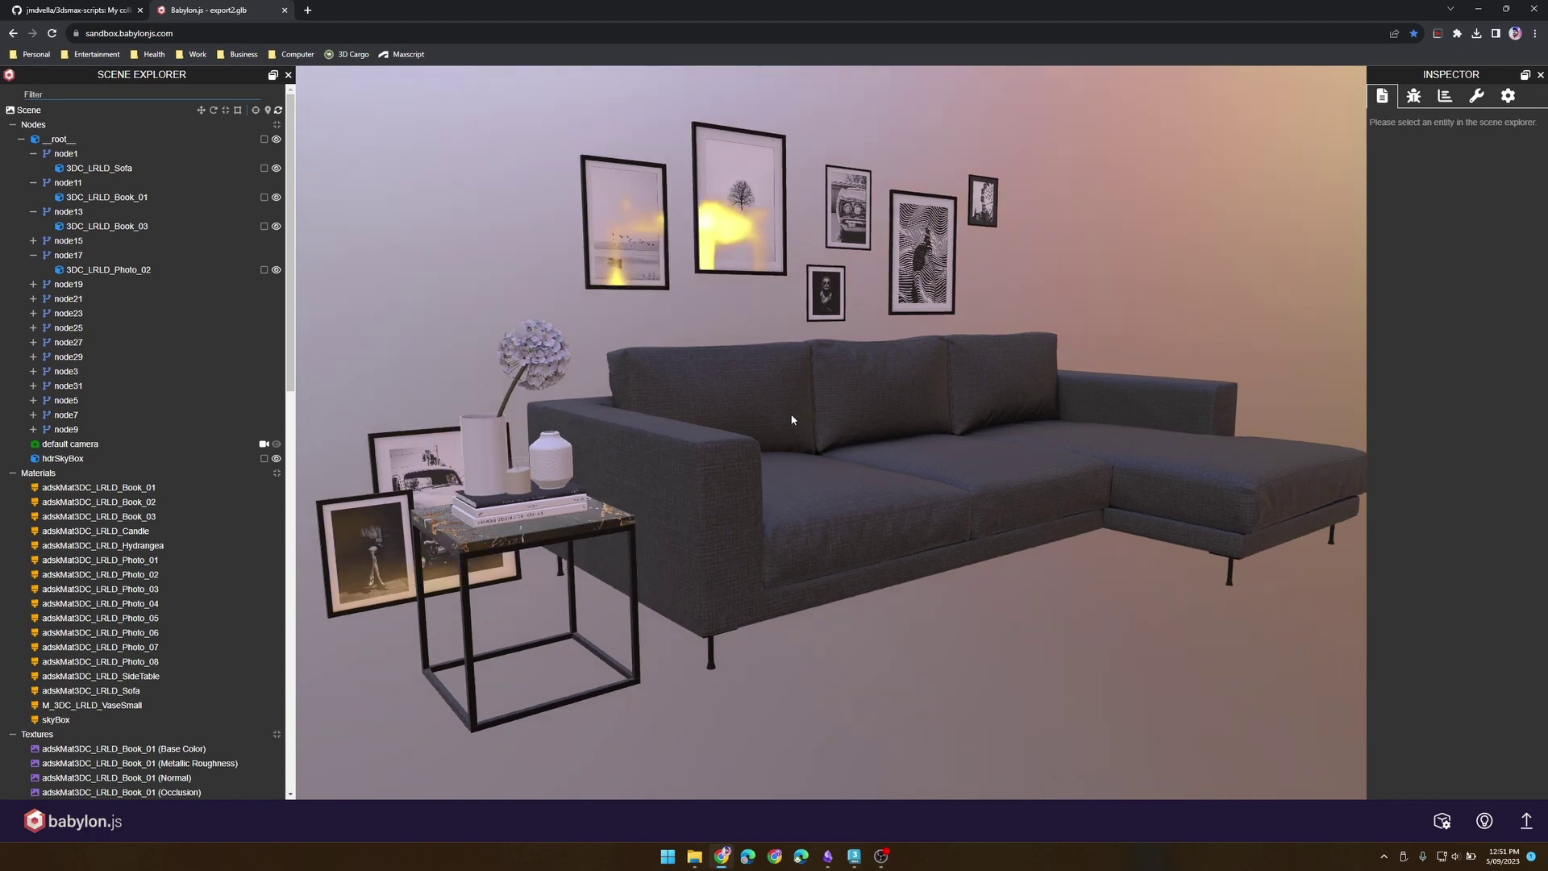
Load final_blender.glb from the export folder into the Babylon.js sandbox and list its textures in the scene explorer
mouse_move(698, 853)
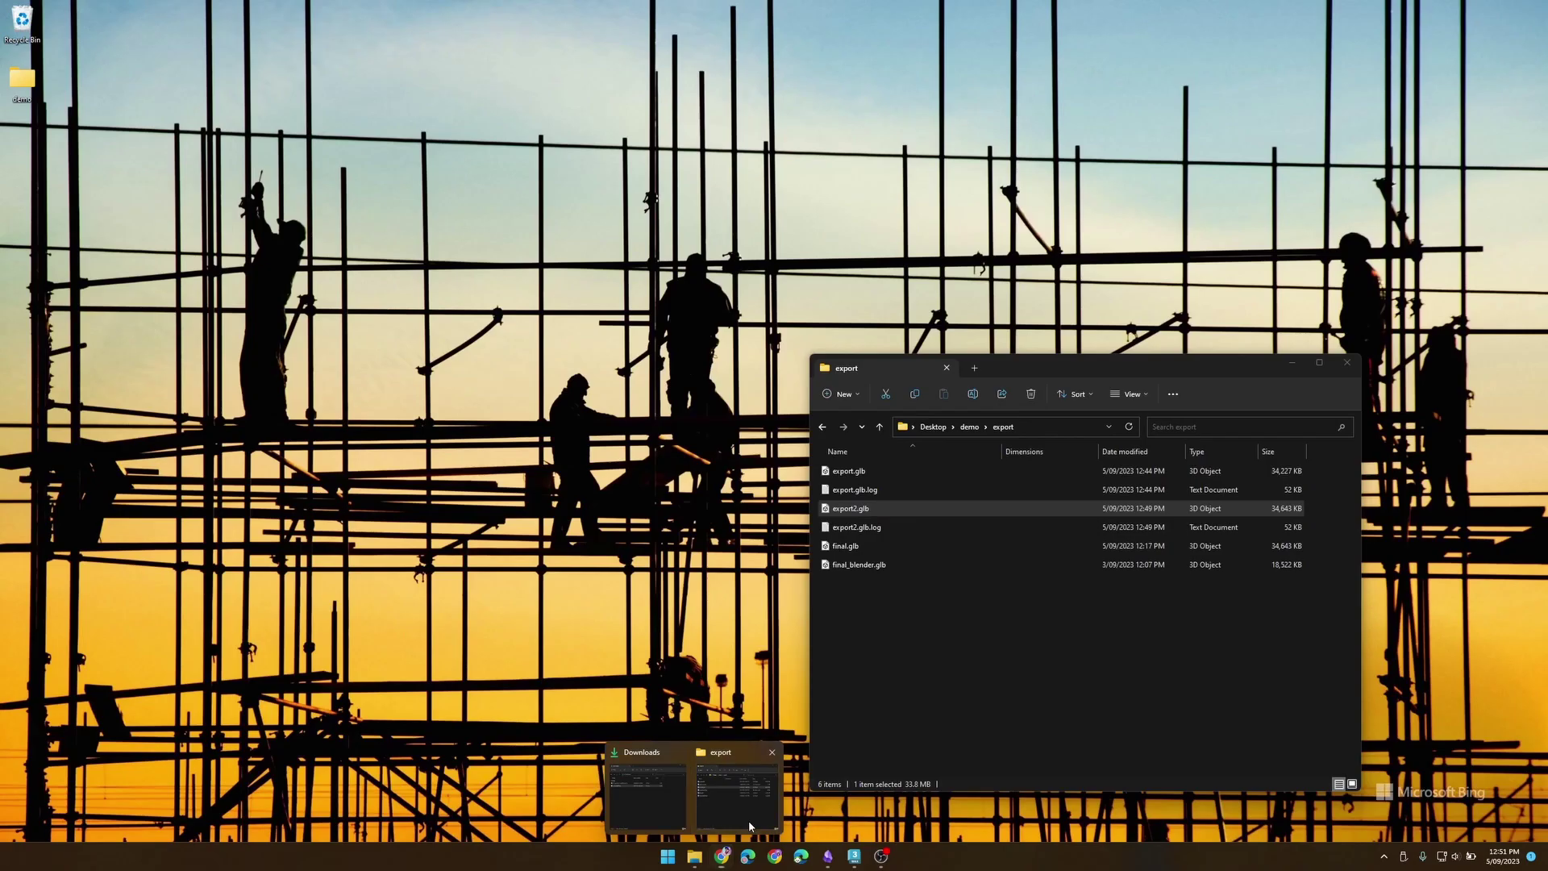
click(748, 820)
click(647, 794)
click(858, 568)
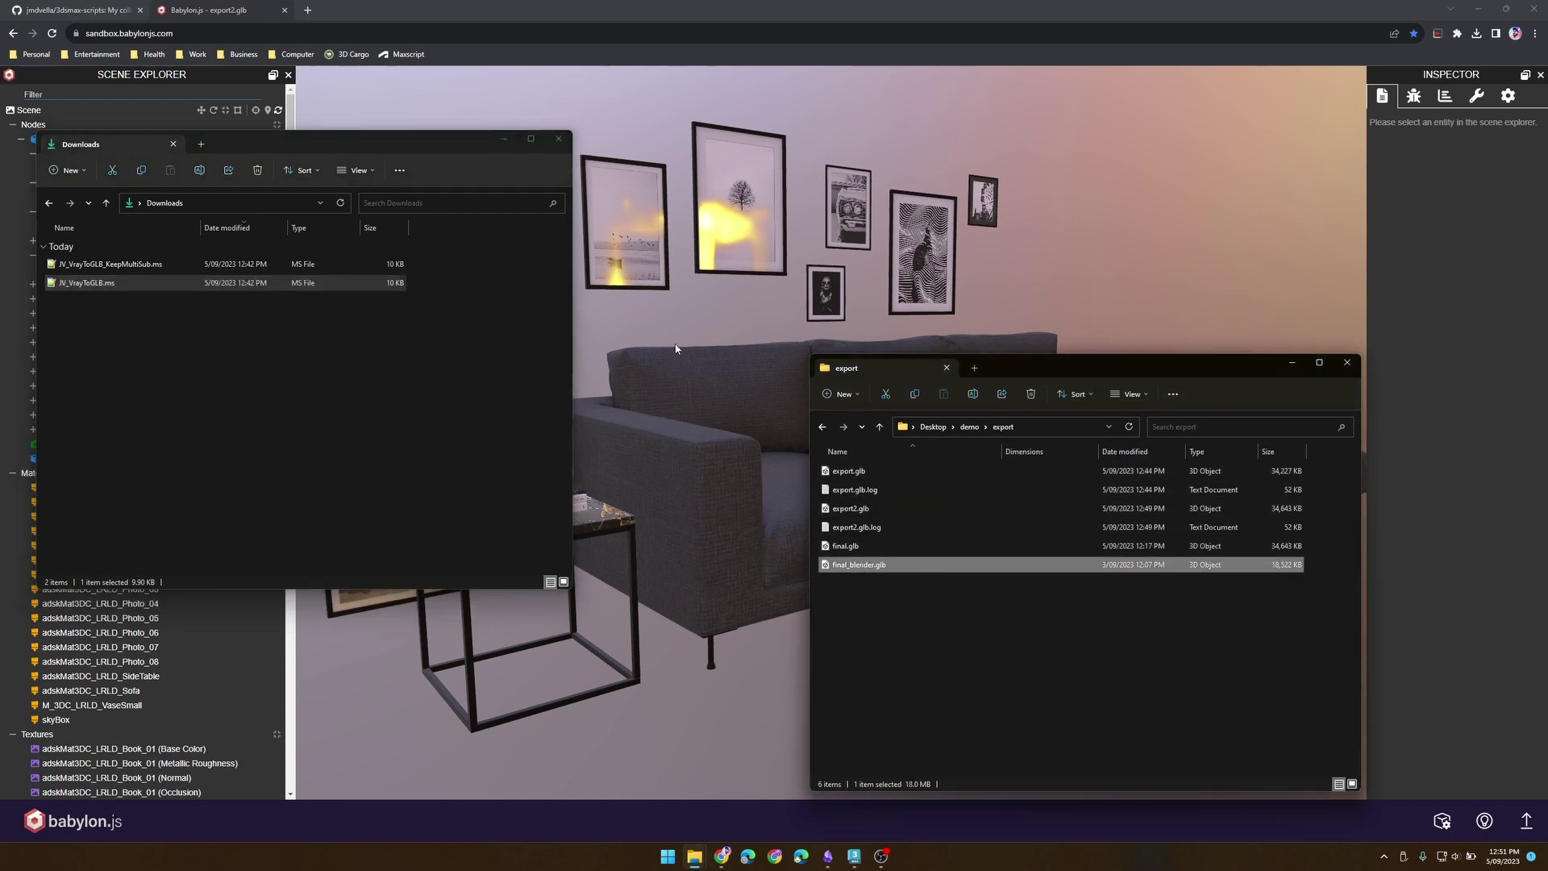
click(503, 139)
drag(865, 568, 497, 349)
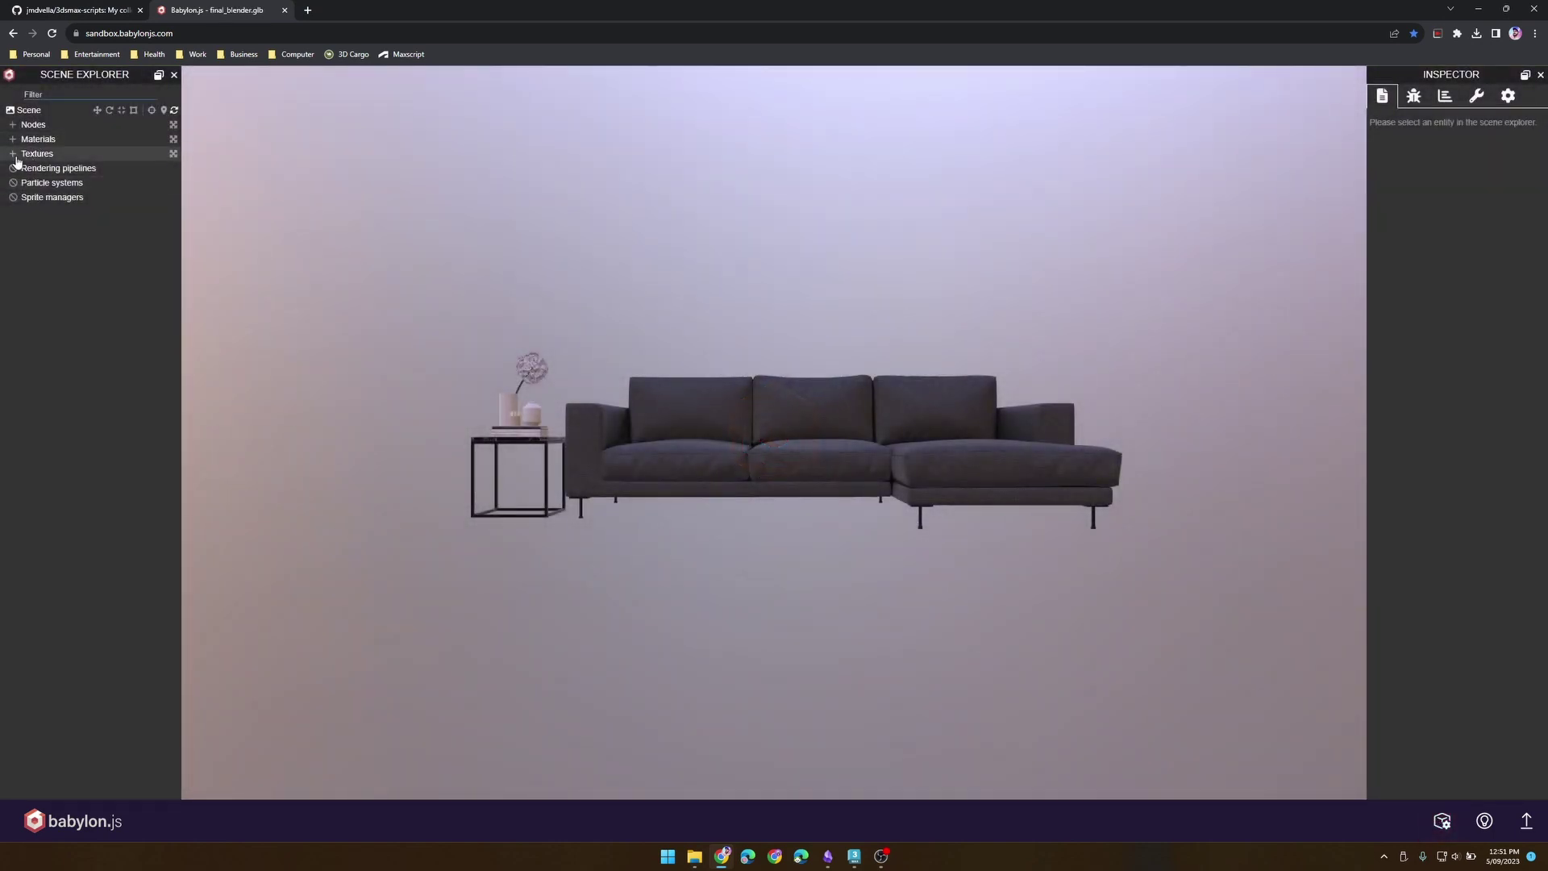
click(12, 153)
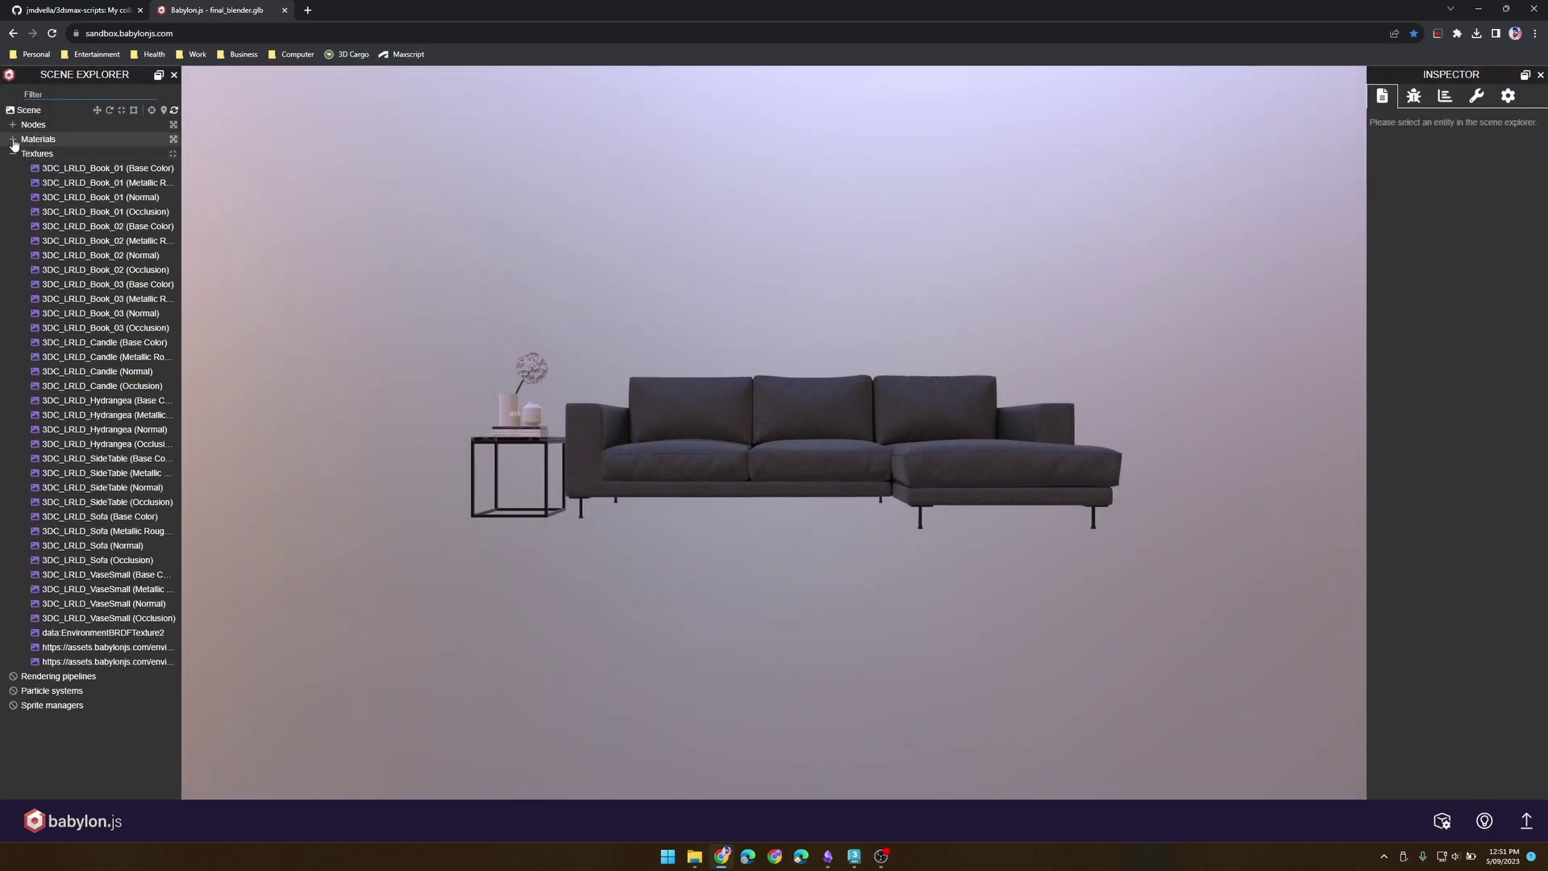
List the materials and nodes of final_blender.glb in a widened scene explorer and look at the model from the side table's end
click(13, 139)
click(12, 124)
click(21, 138)
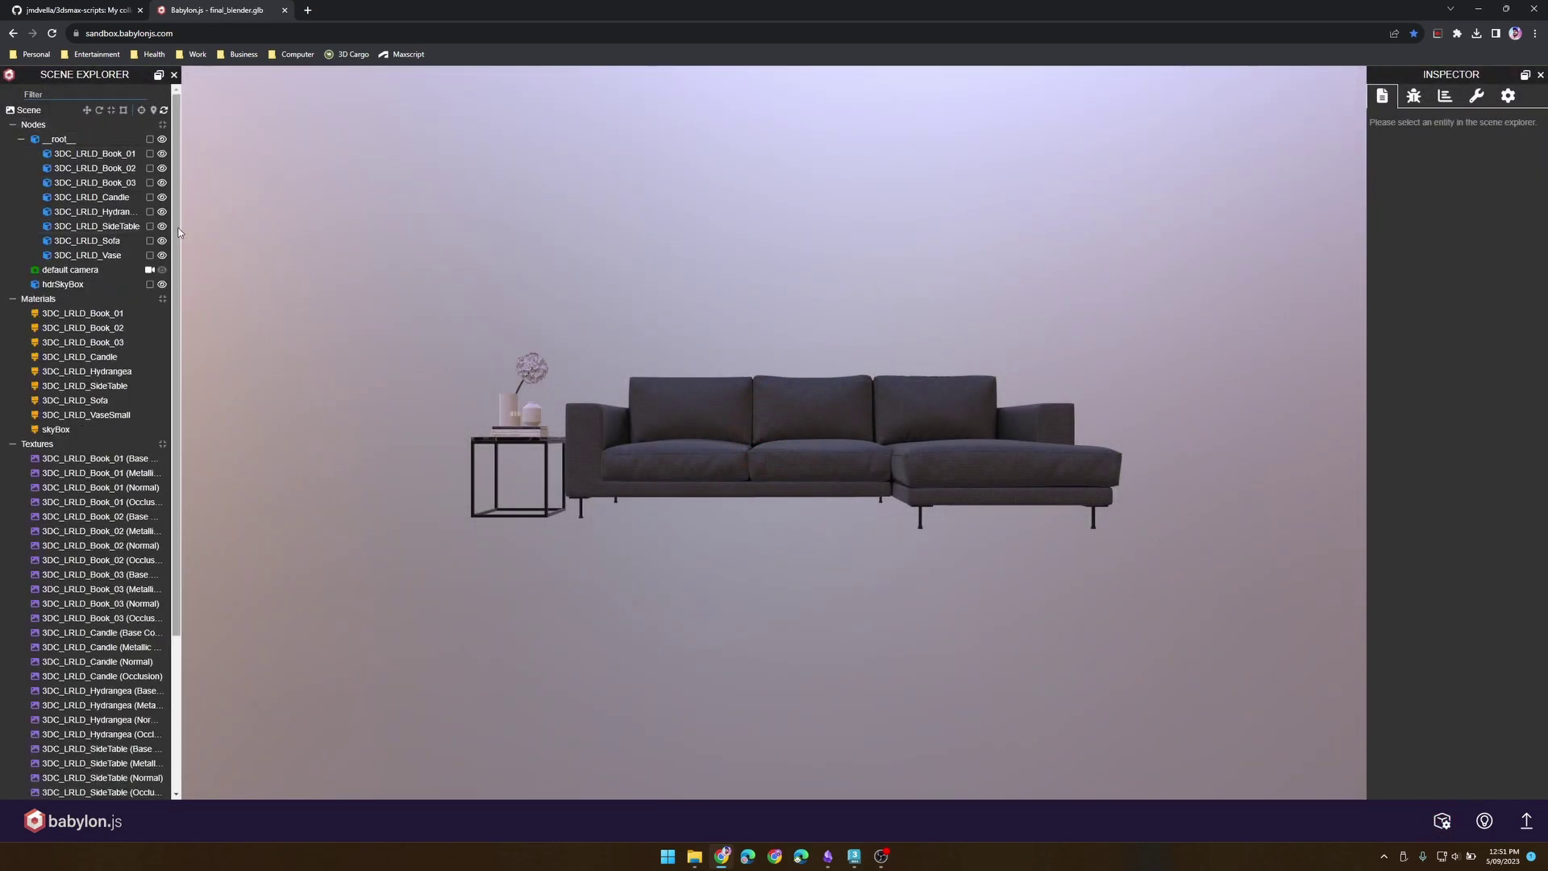
drag(179, 233, 327, 233)
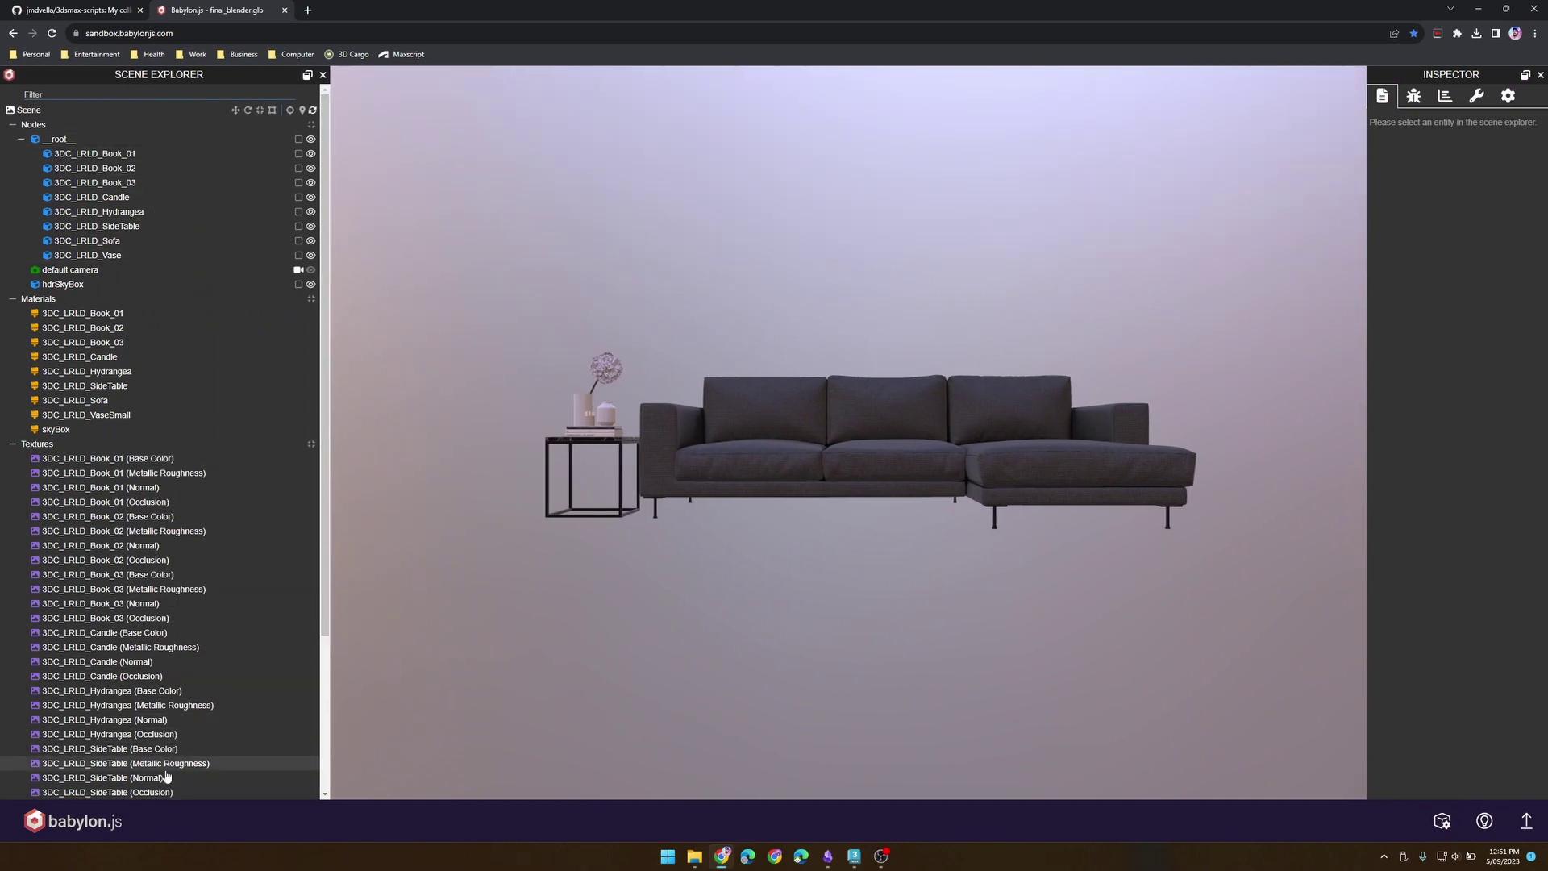
drag(716, 452, 783, 477)
scroll(759, 465, up, 3)
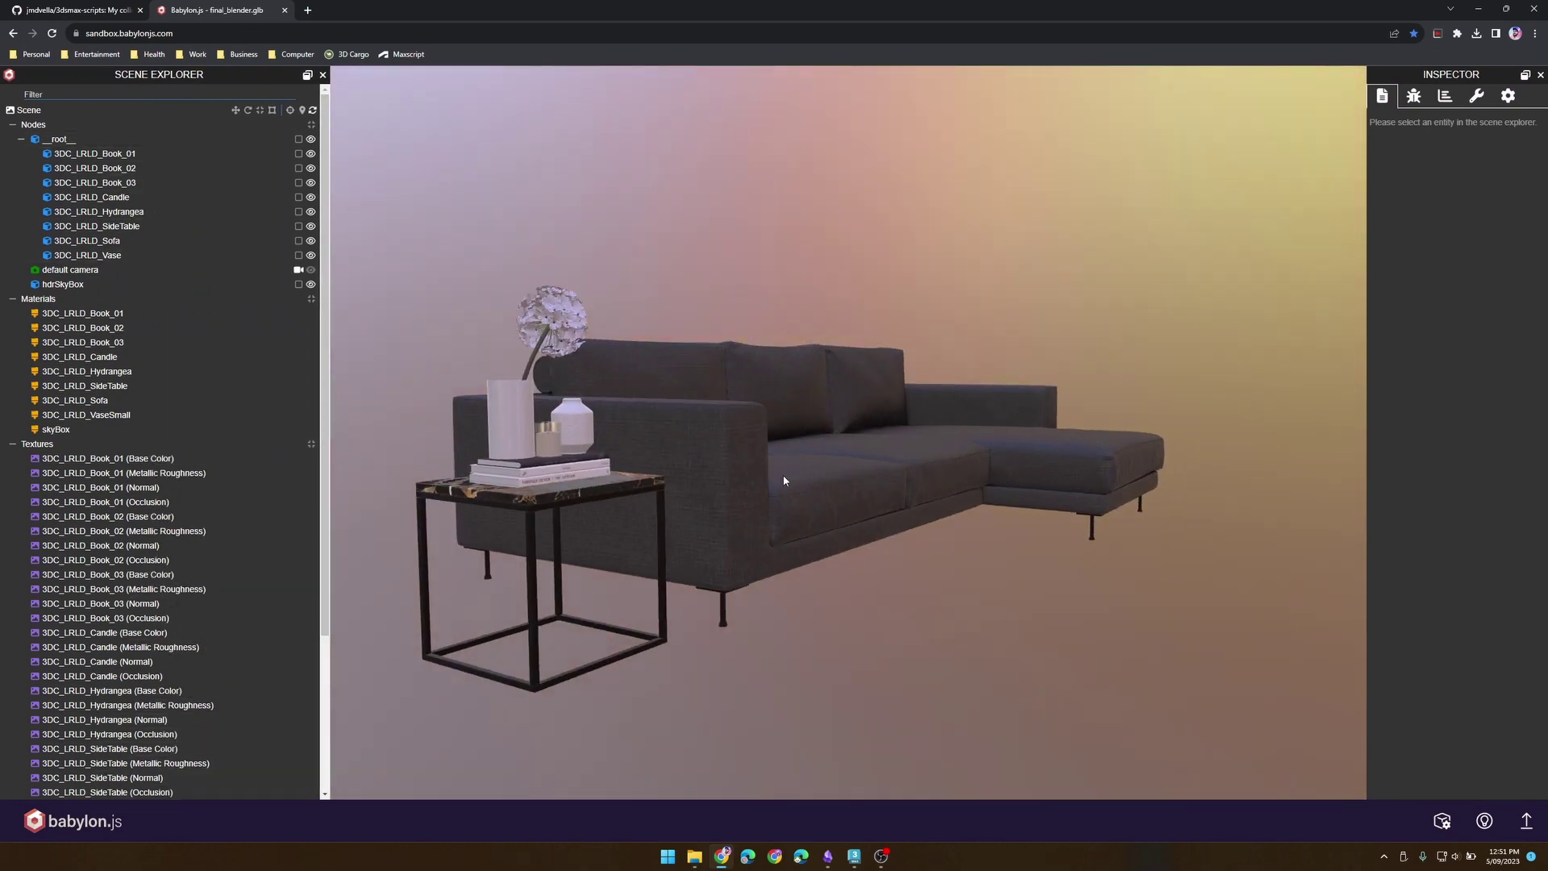
Switch to 3ds Max, select the sofa, and delete the existing nodes from the Slate Material Editor view
click(1475, 16)
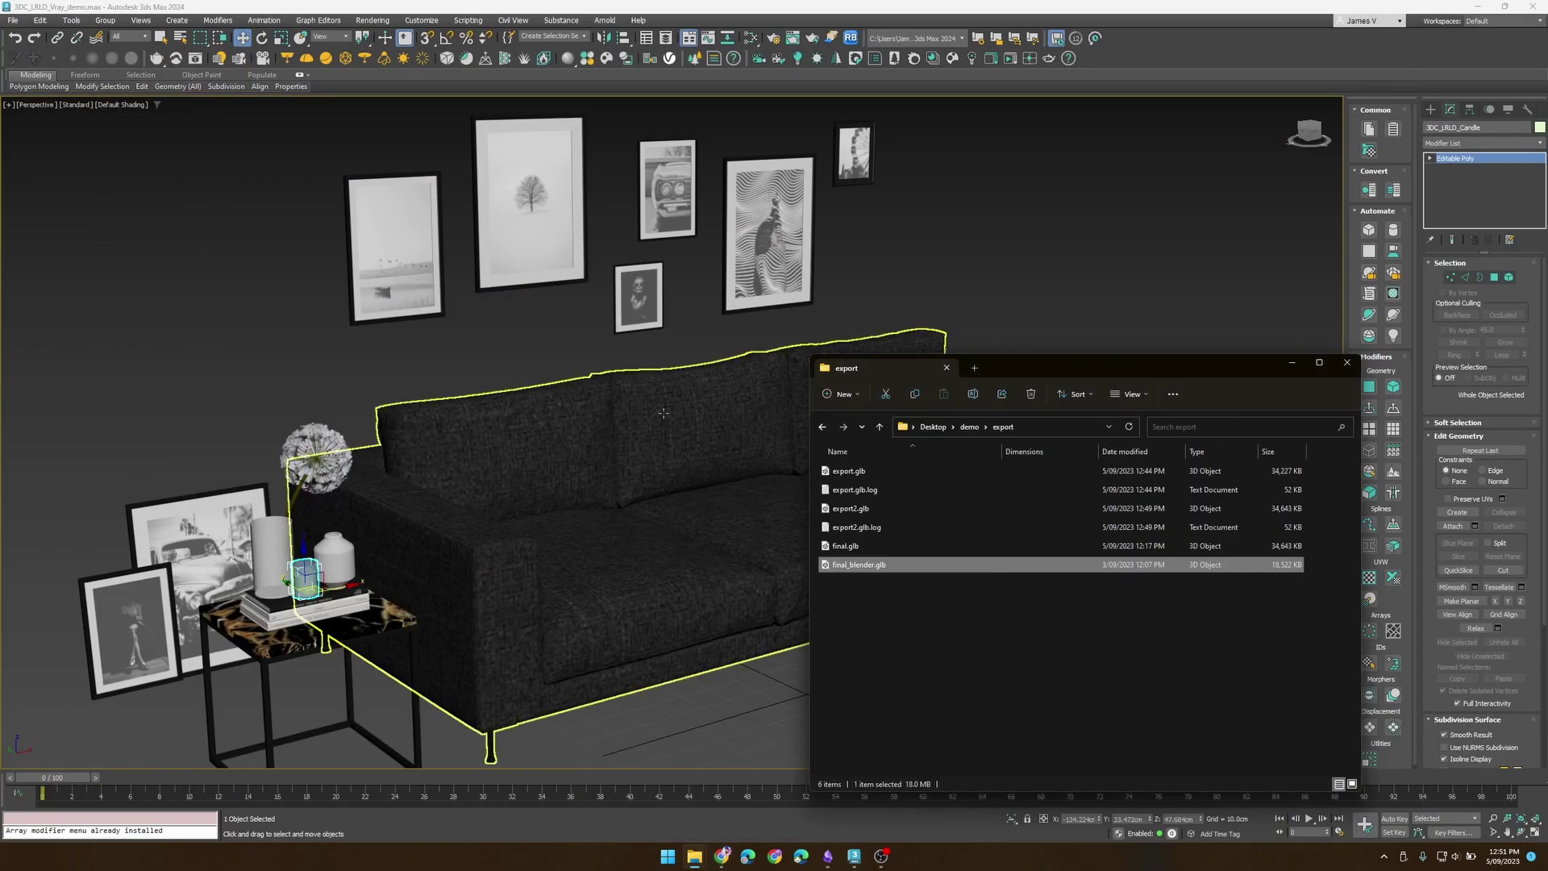
alt+middle_drag(776, 390, 597, 399)
click(742, 397)
key(m)
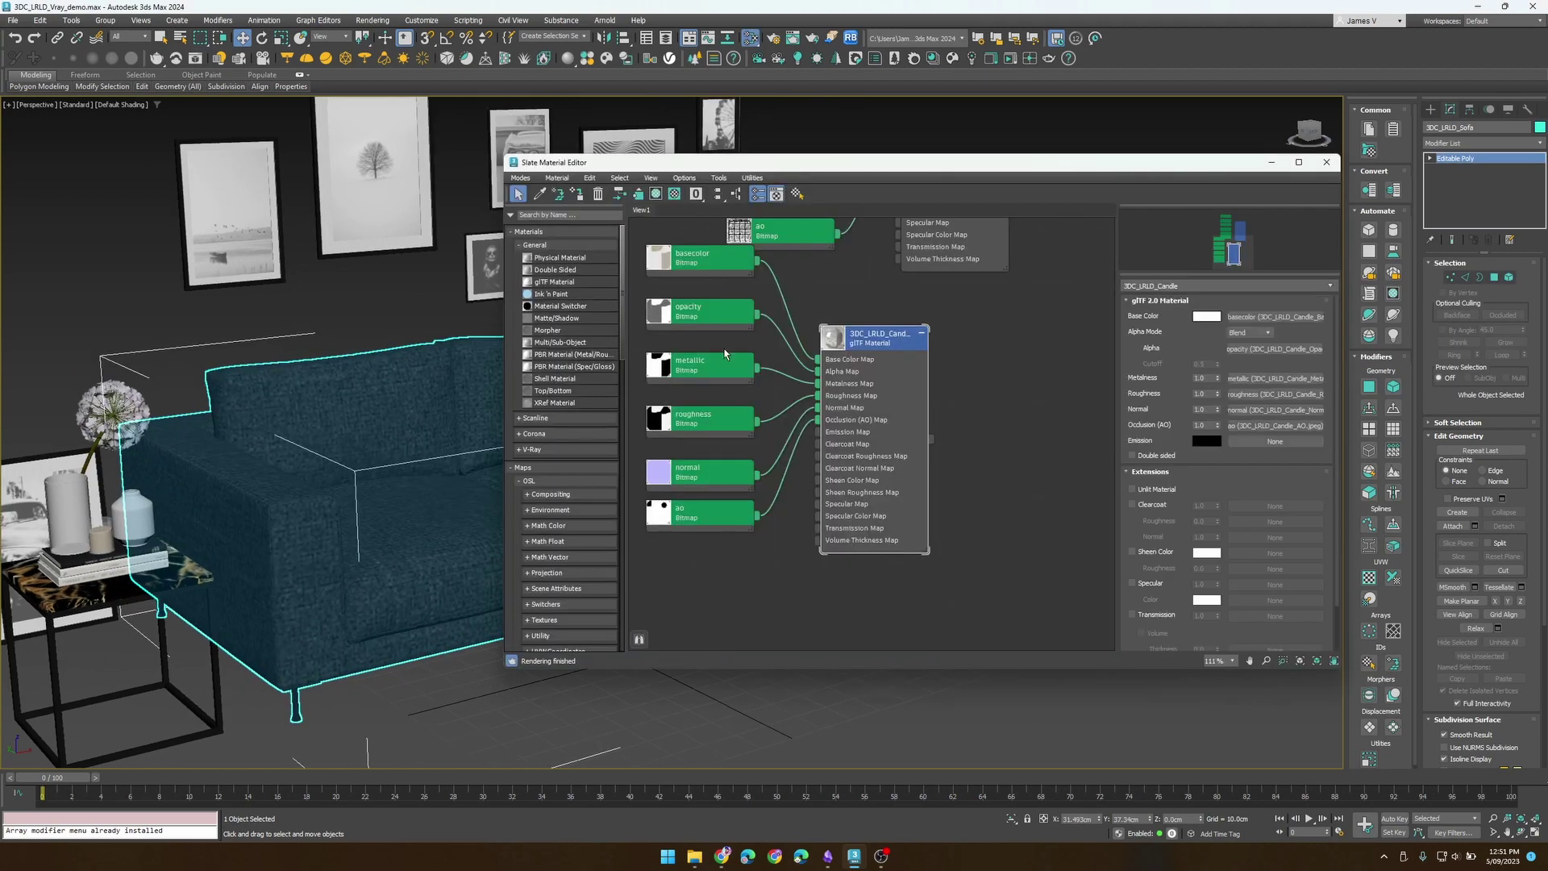
scroll(927, 316, down, 5)
drag(1017, 614, 790, 250)
key(Delete)
Pick the sofa's glTF material into the empty node view and rename it LRLD_Sofa
click(539, 193)
click(456, 395)
scroll(778, 394, up, 5)
scroll(786, 390, up, 1)
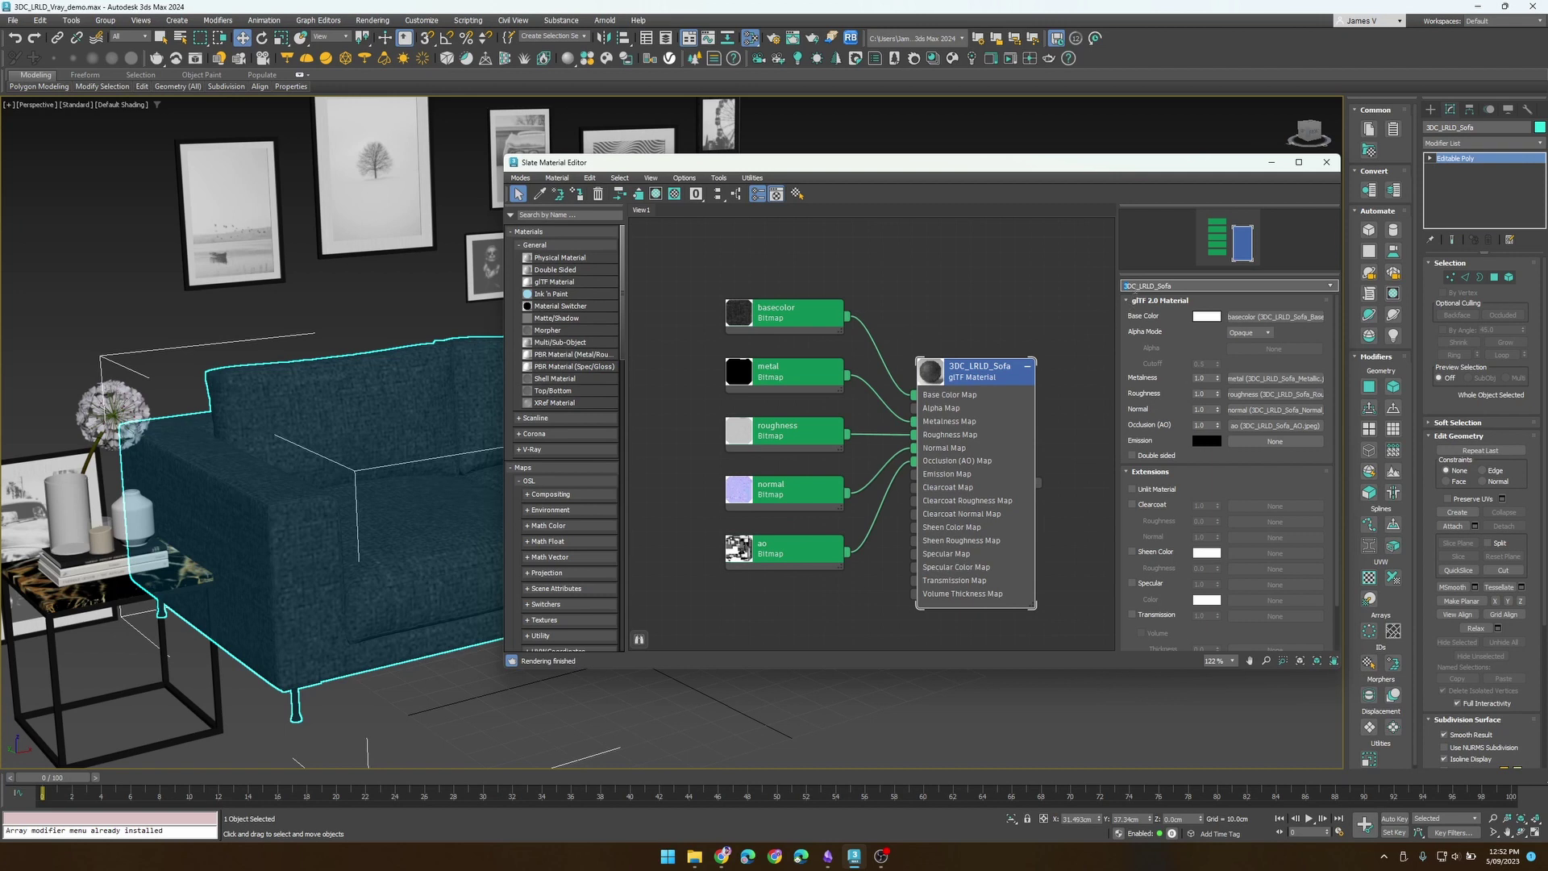
click(943, 317)
middle_drag(953, 370, 943, 347)
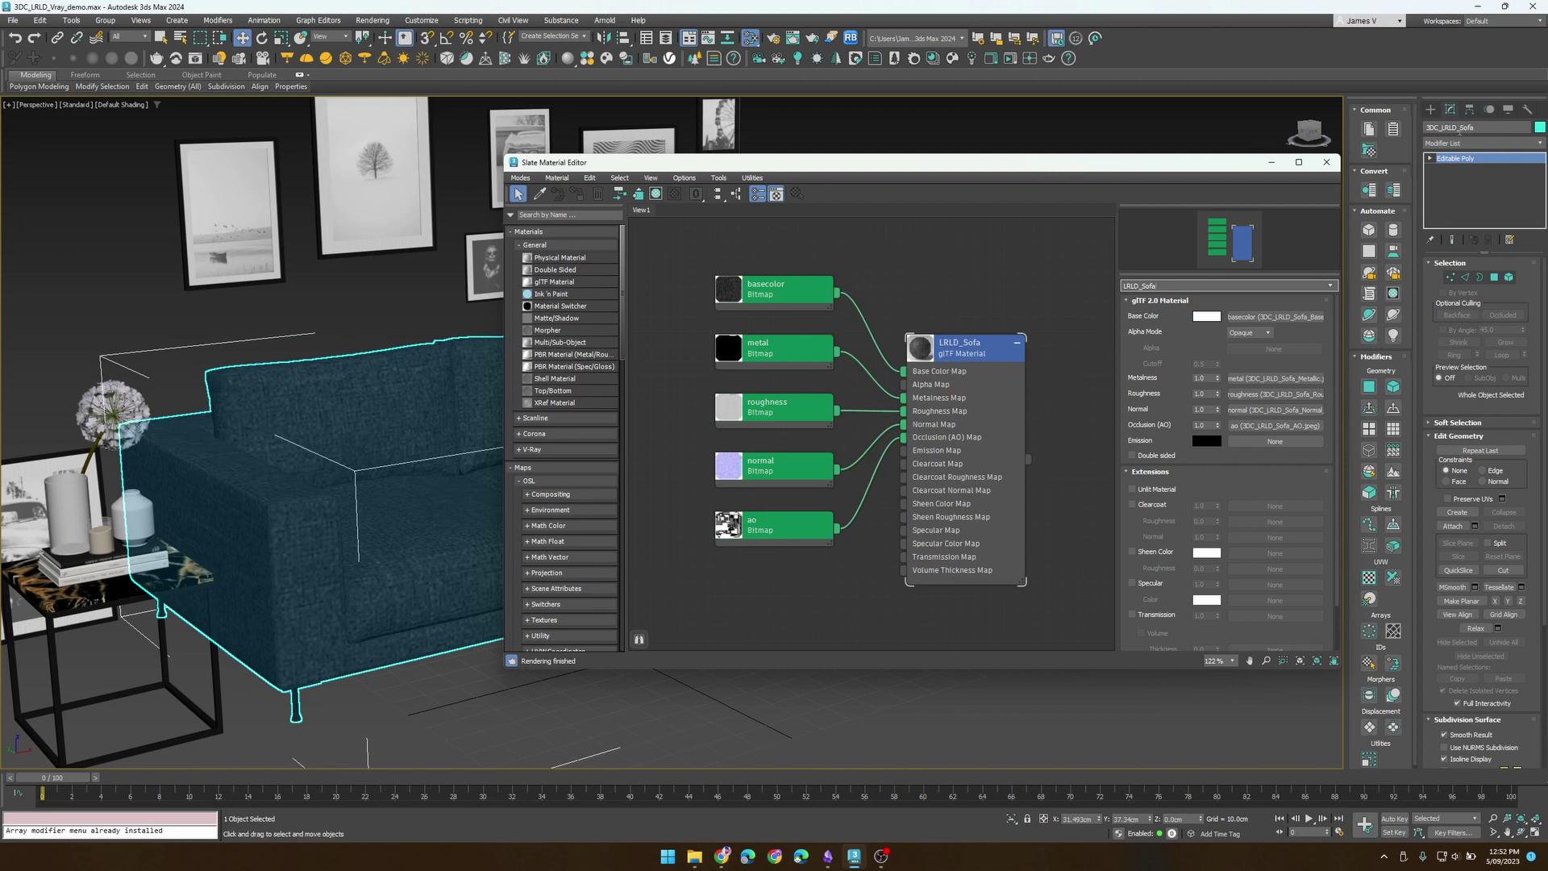
Export only the selected sofa as a binary glTF named sofa into the demo export folder, with baked shell materials
click(13, 20)
mouse_move(53, 215)
click(215, 227)
key(Return)
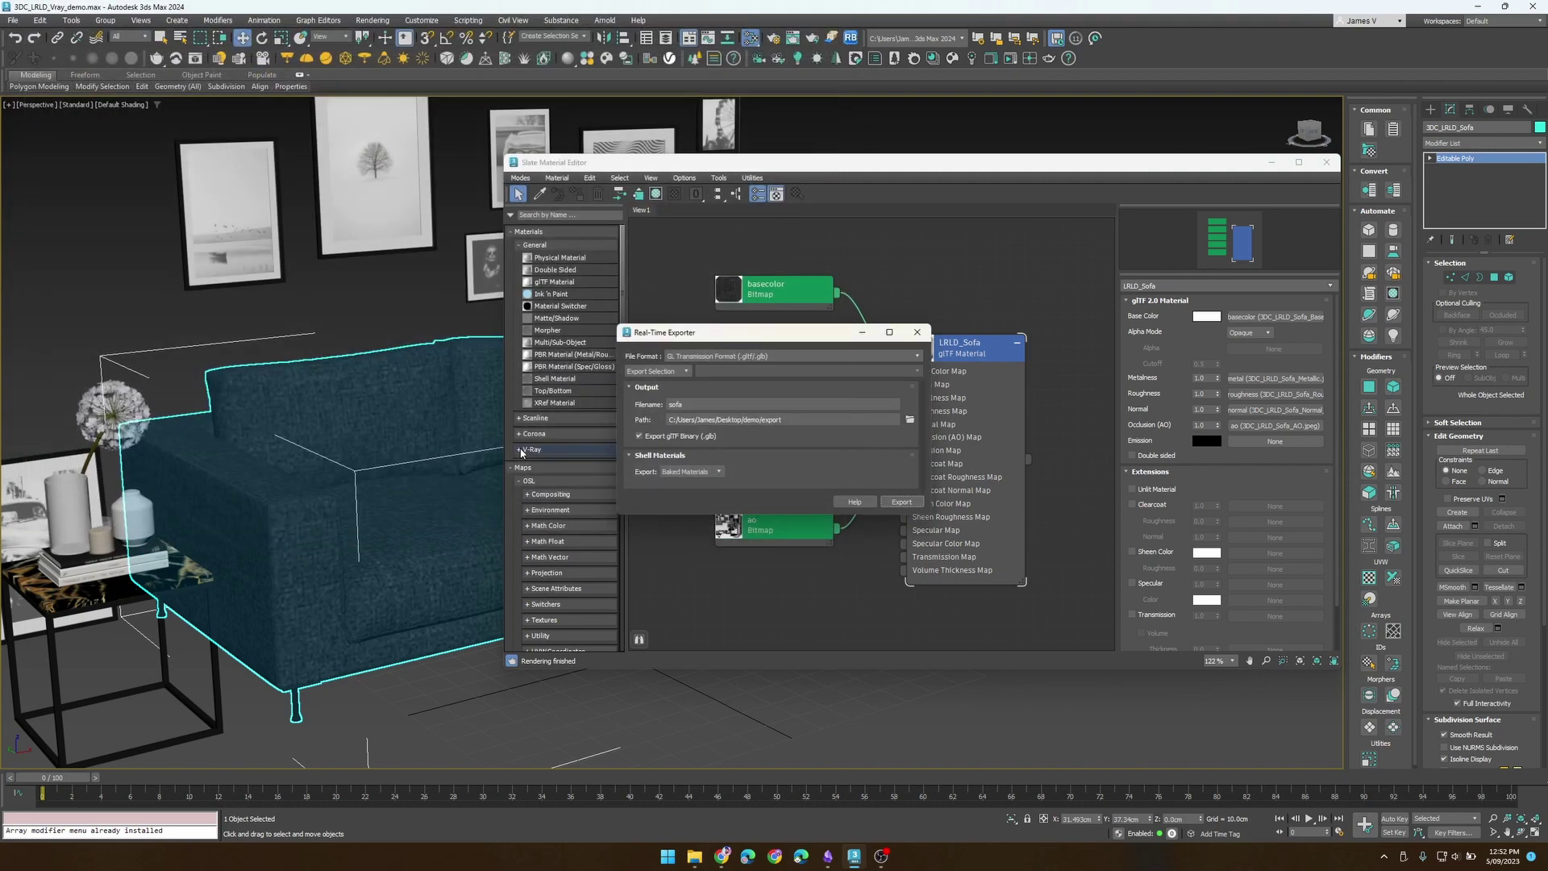
click(903, 502)
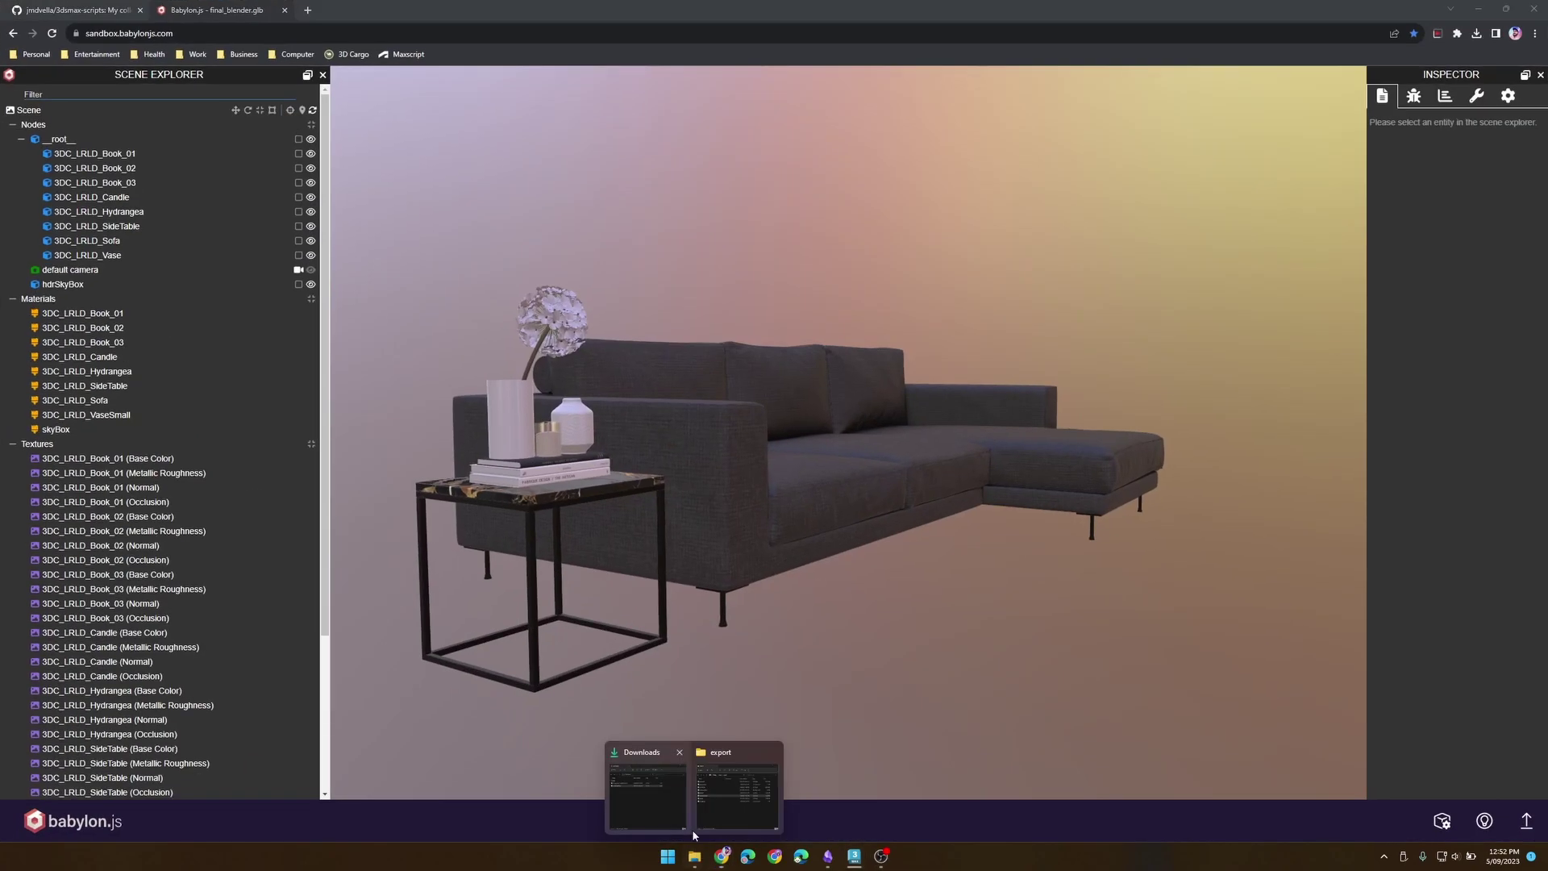
Load sofa.glb from the export folder into the Babylon.js sandbox and list its textures, materials and nodes
click(714, 816)
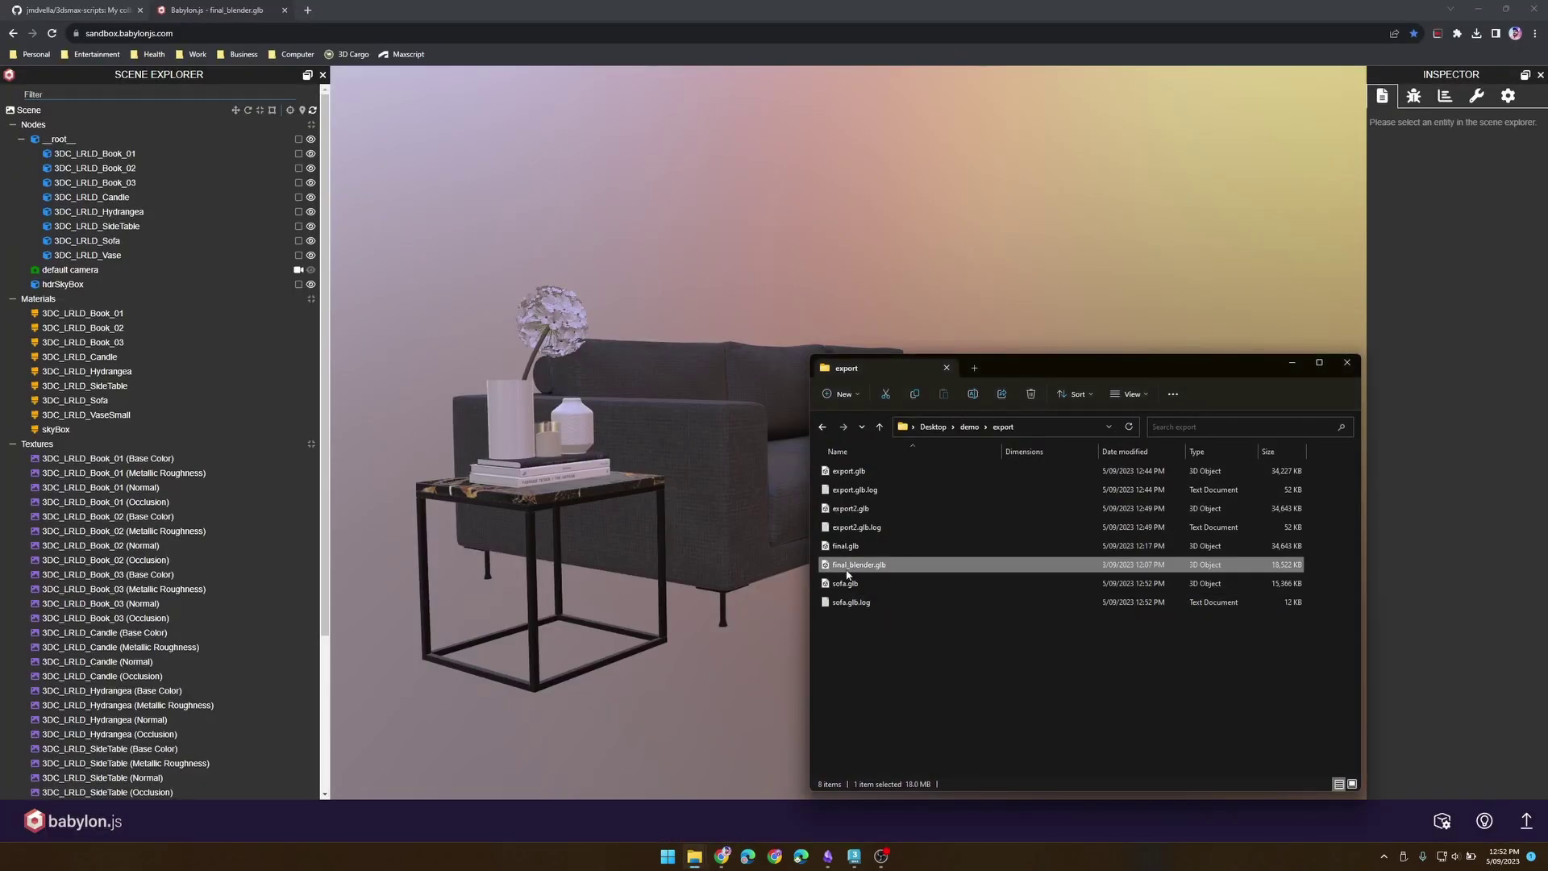
drag(854, 591, 484, 407)
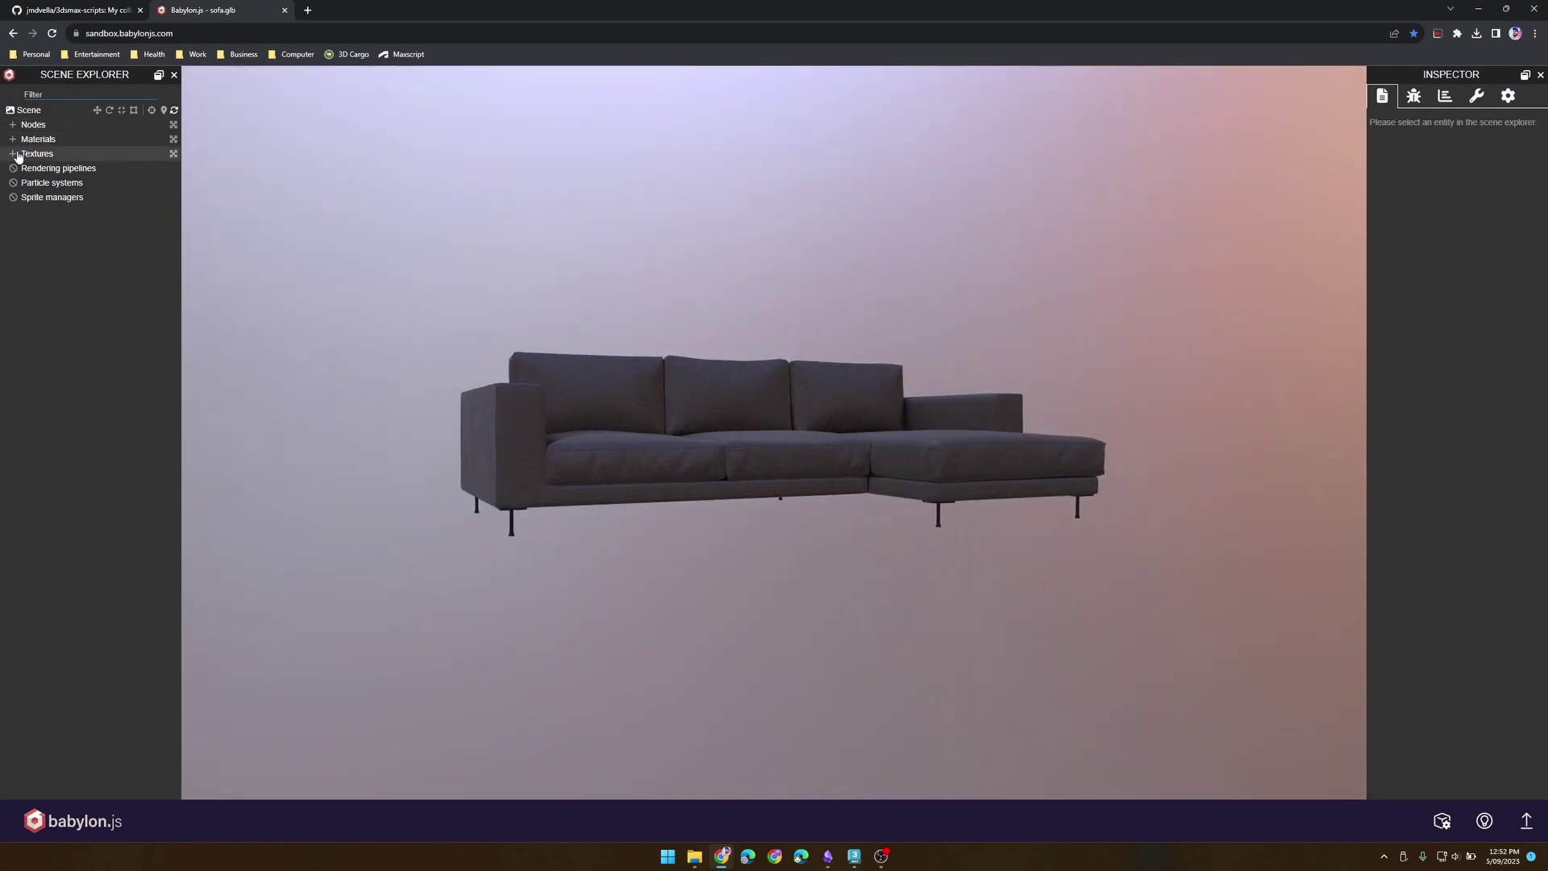
click(12, 153)
click(12, 139)
click(12, 124)
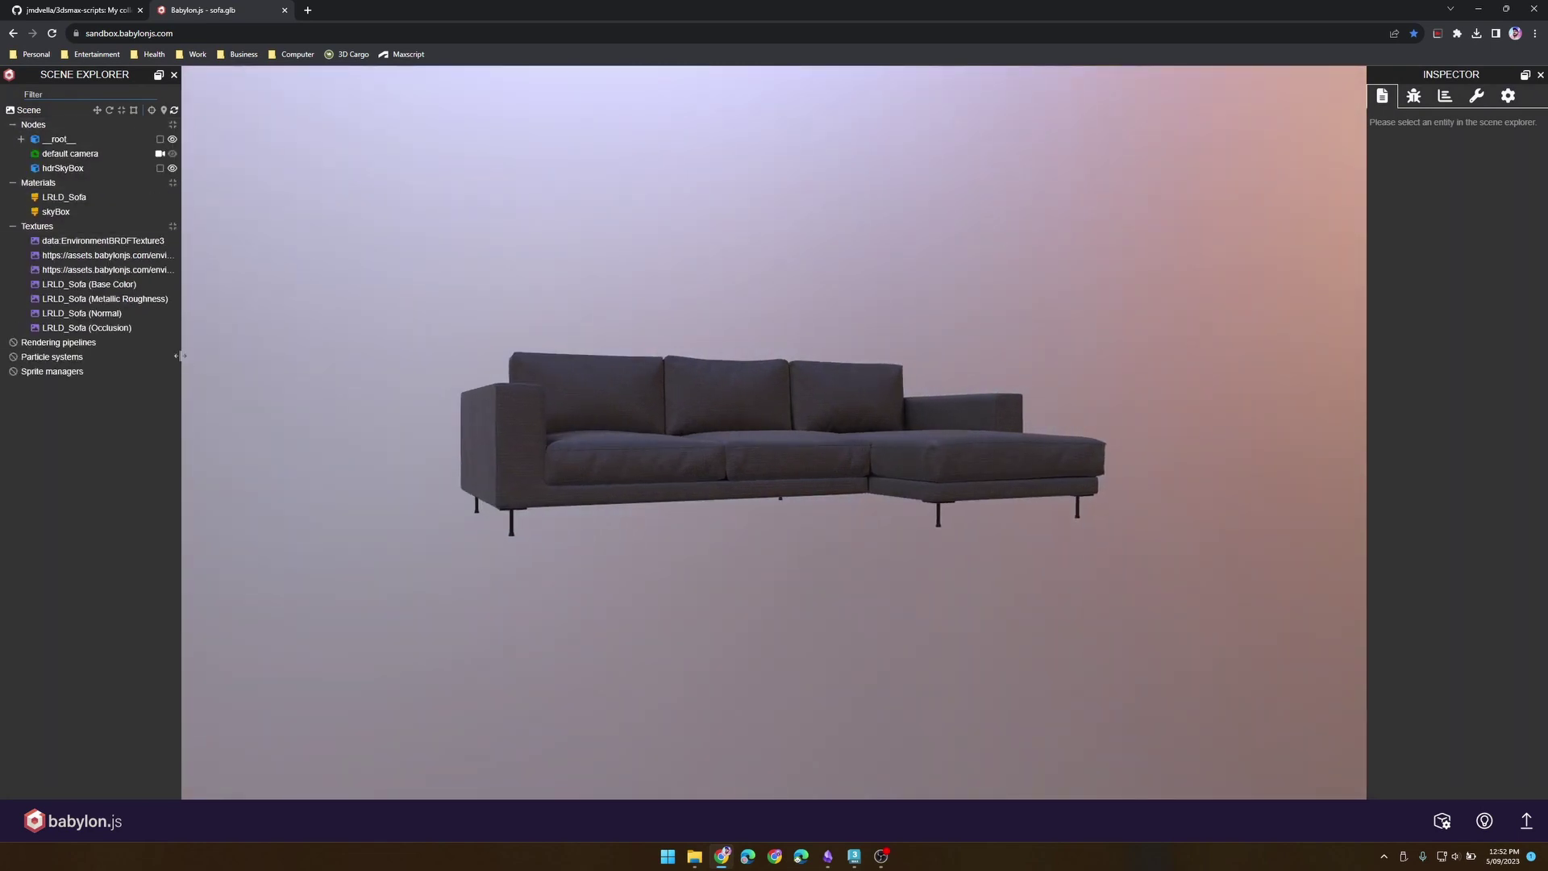
Expand the root node and node1 of sofa.glb in a widened scene explorer and inspect the sofa from several angles
drag(179, 356, 300, 355)
click(21, 139)
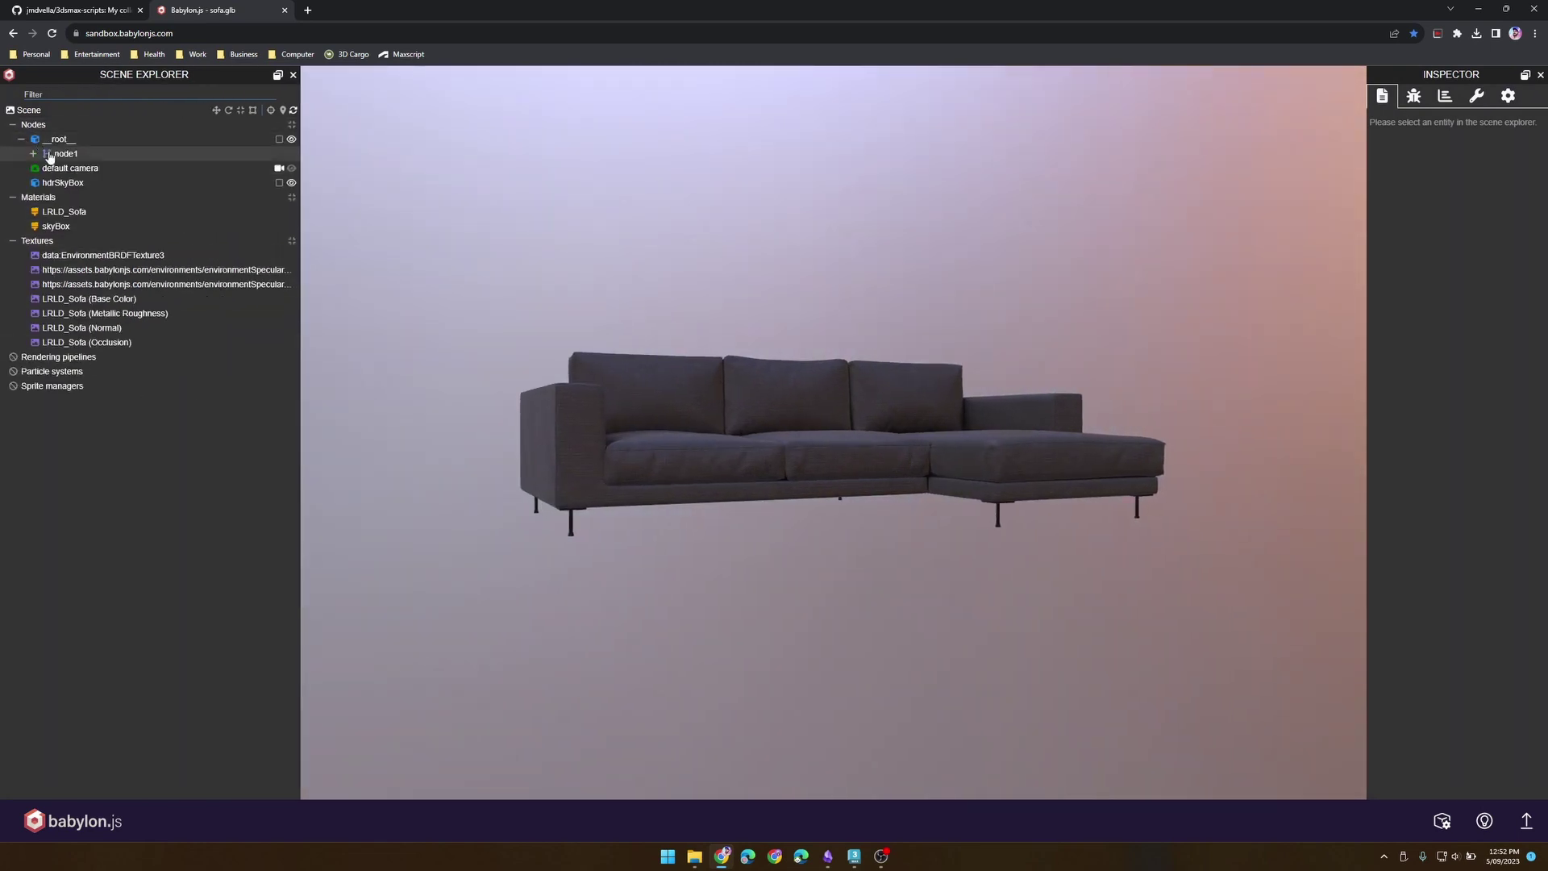
click(33, 153)
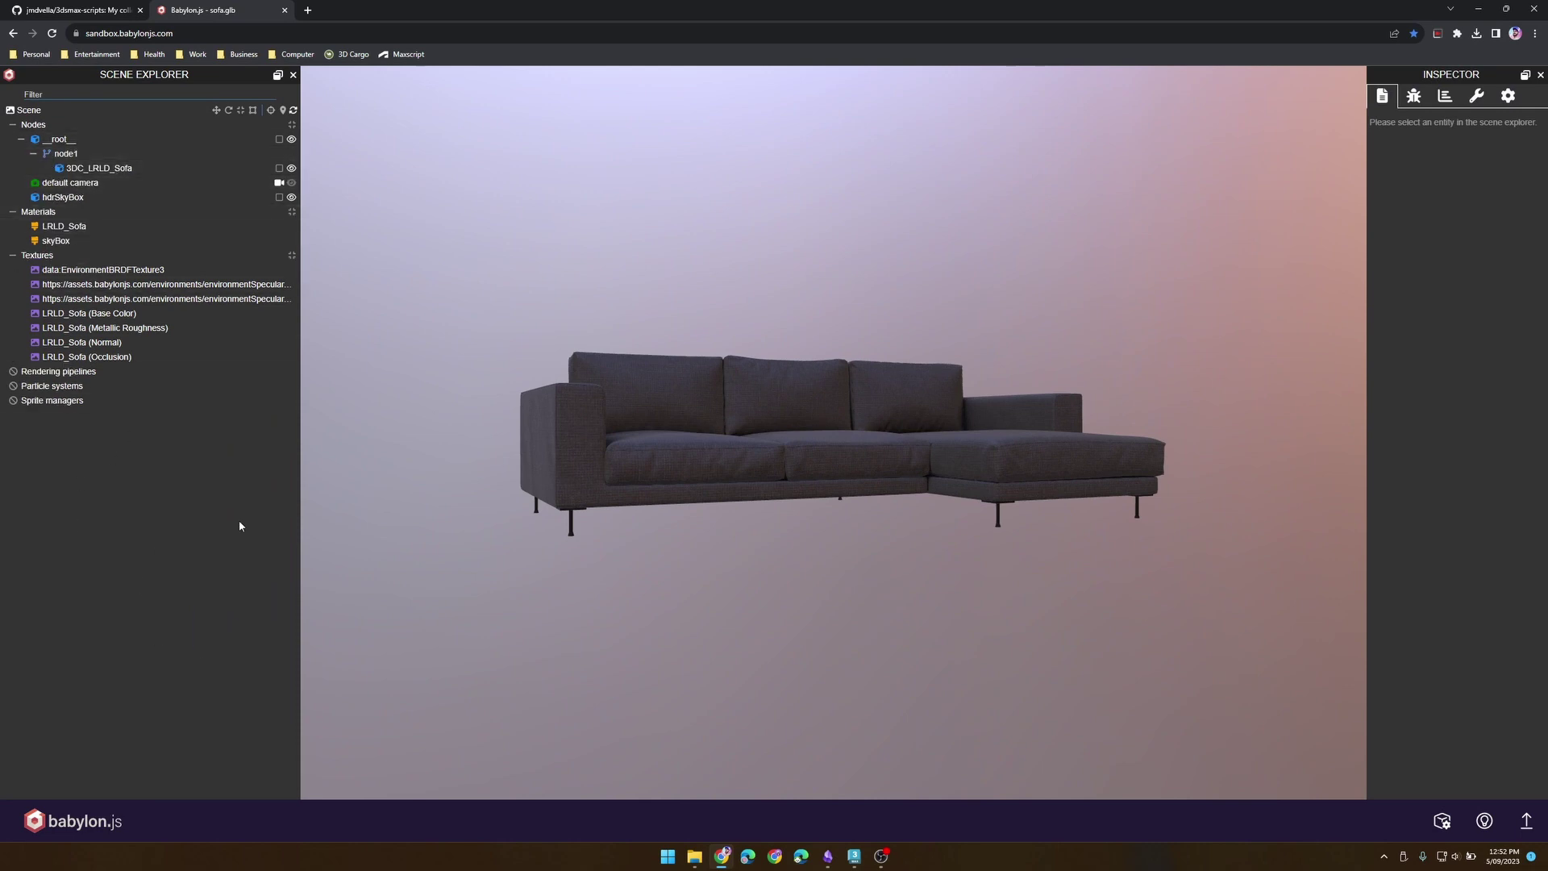
drag(568, 441, 812, 560)
mouse_move(690, 865)
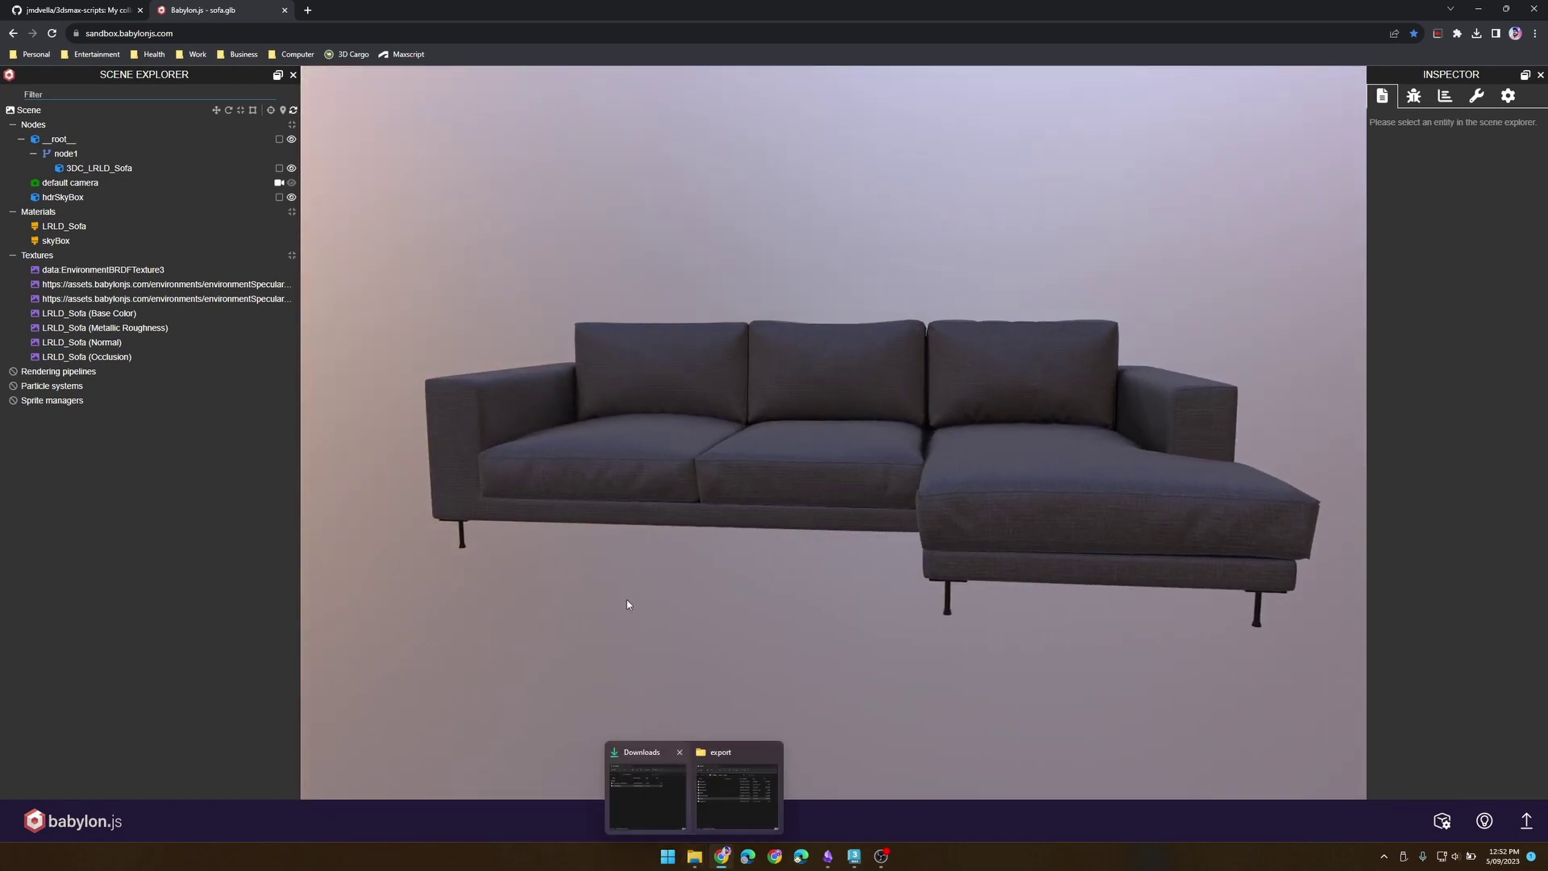
drag(629, 585, 692, 586)
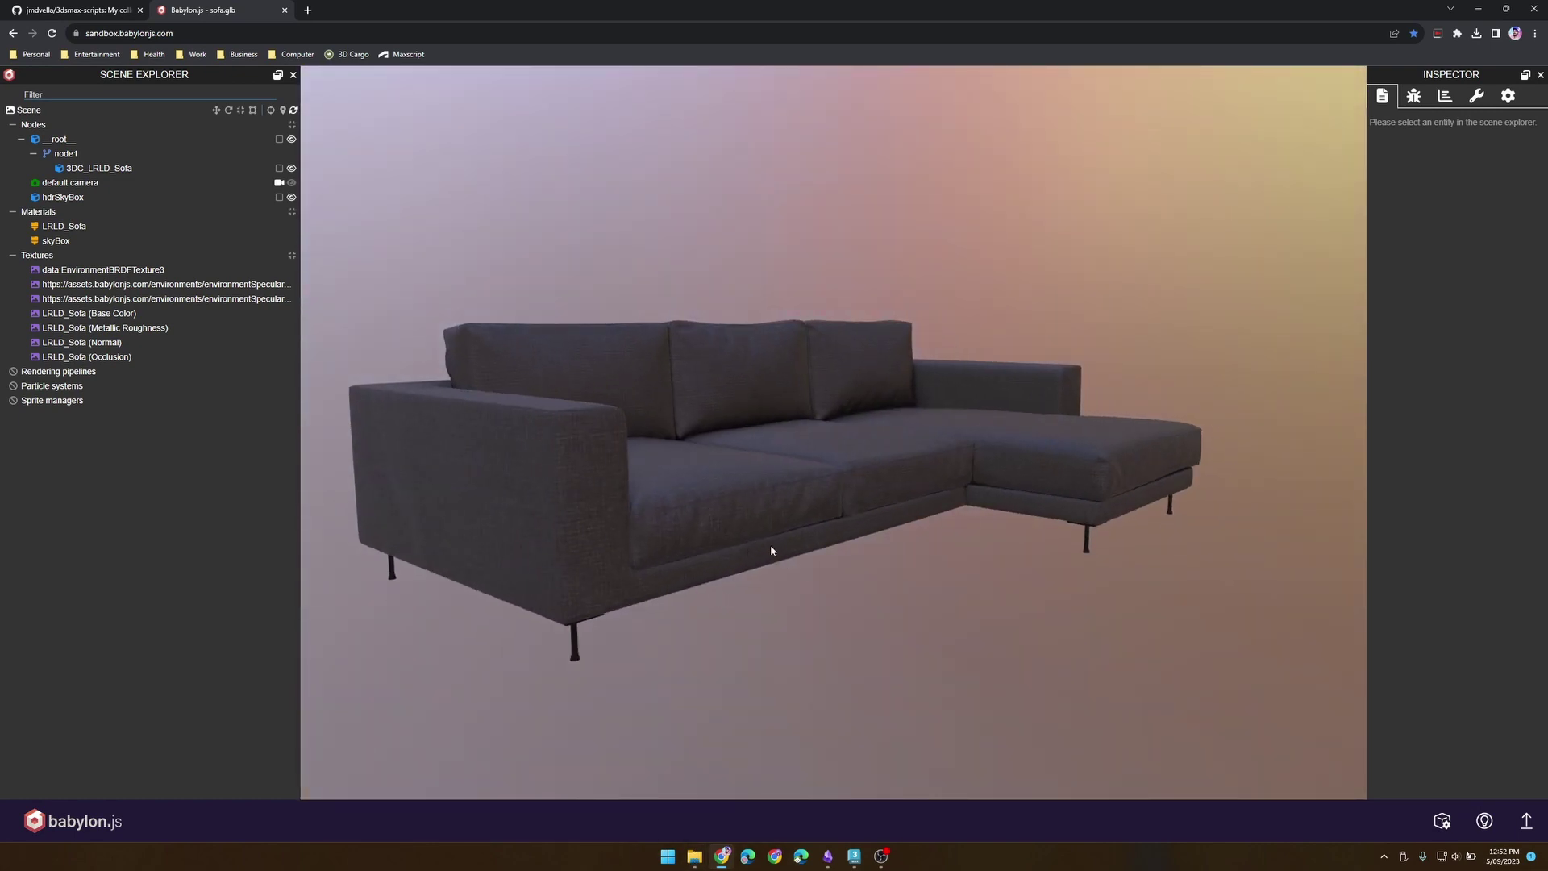